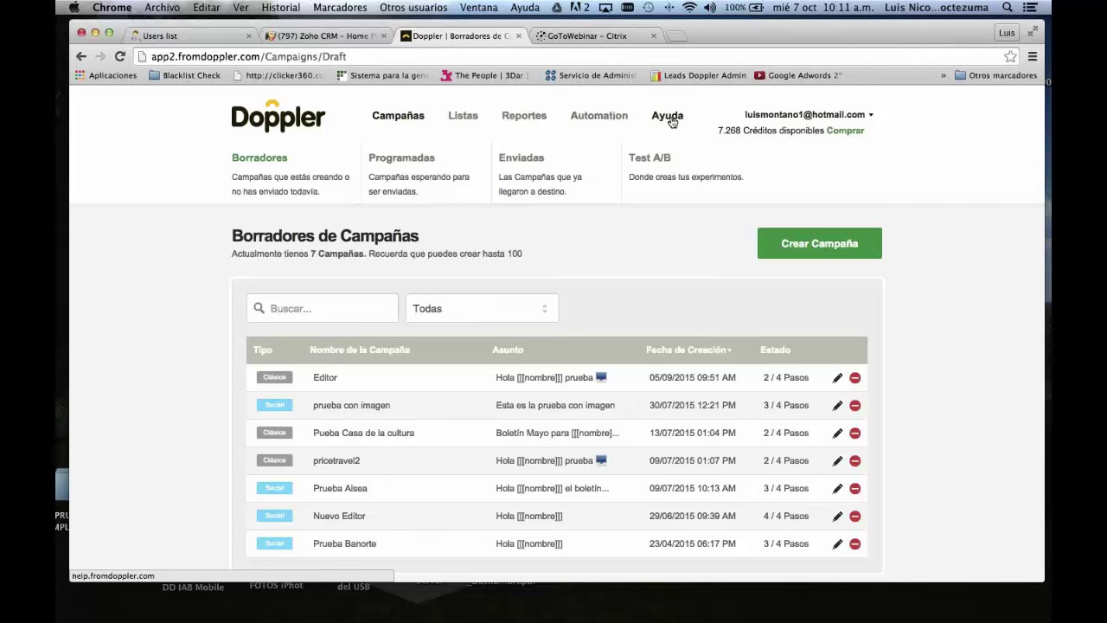
# - Open the Encabezado y Pie de Email preferences from the account's Panel de Control
pyautogui.click(847, 119)
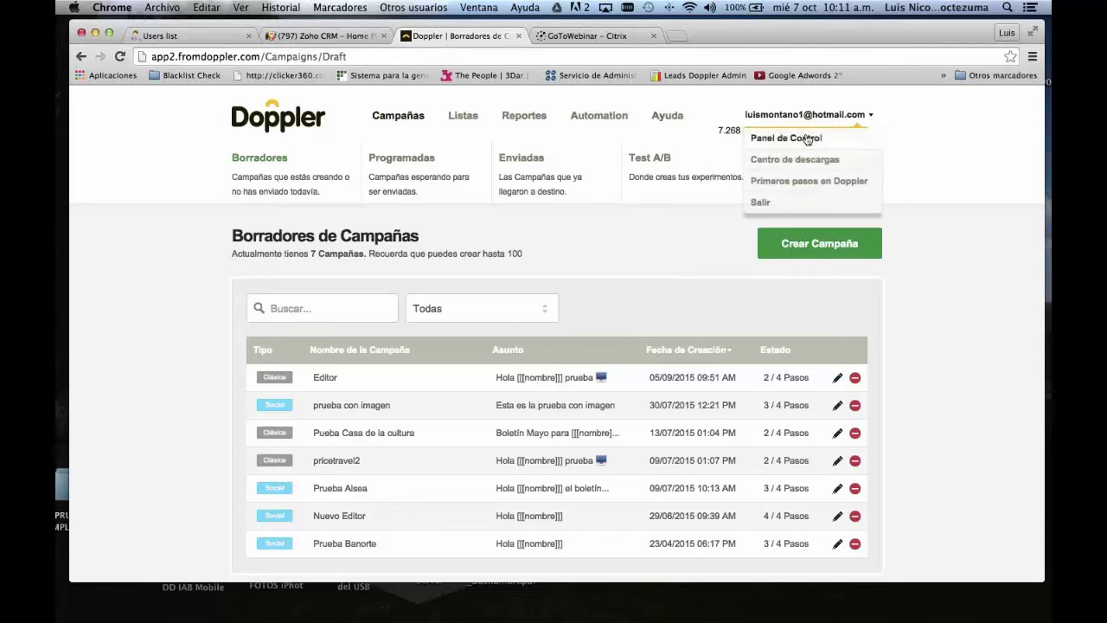
pyautogui.click(786, 138)
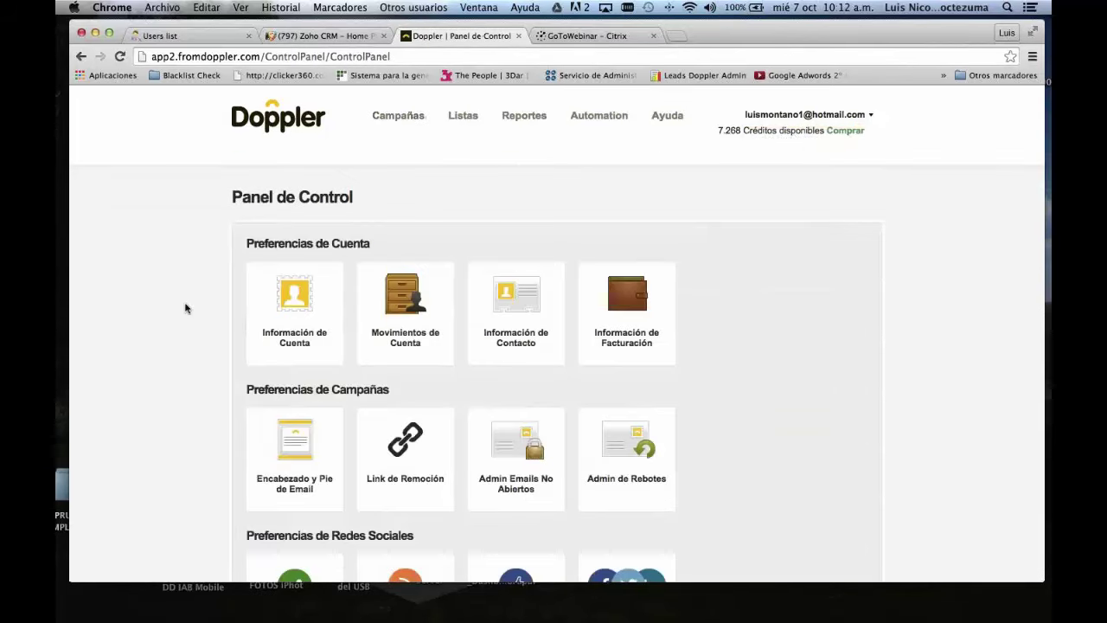
pyautogui.scroll(-3, 185, 308)
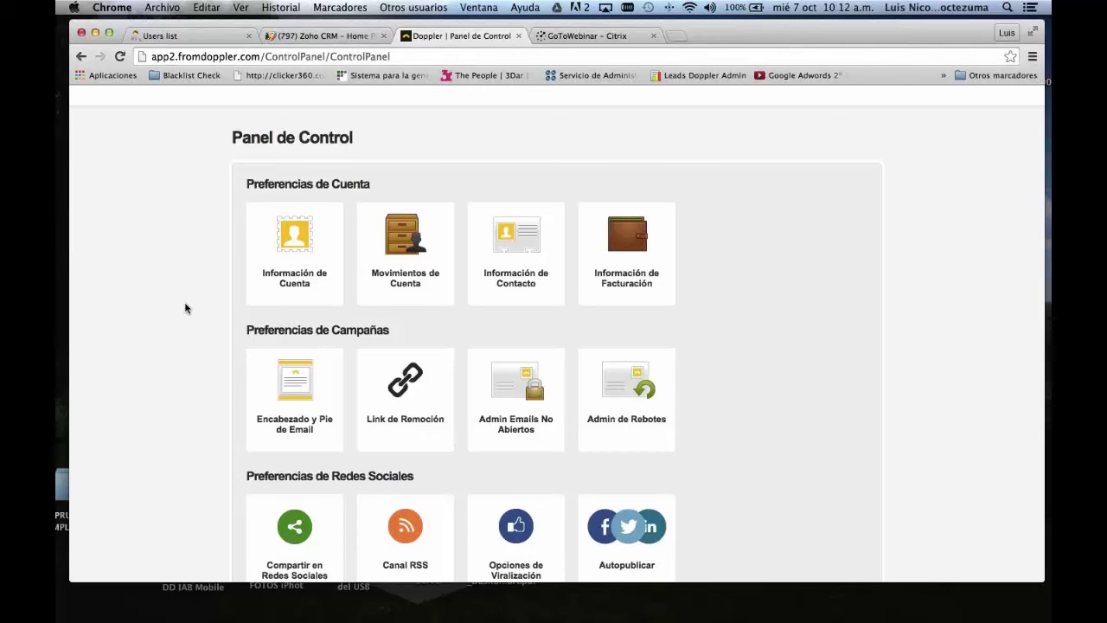
pyautogui.scroll(-1, 185, 308)
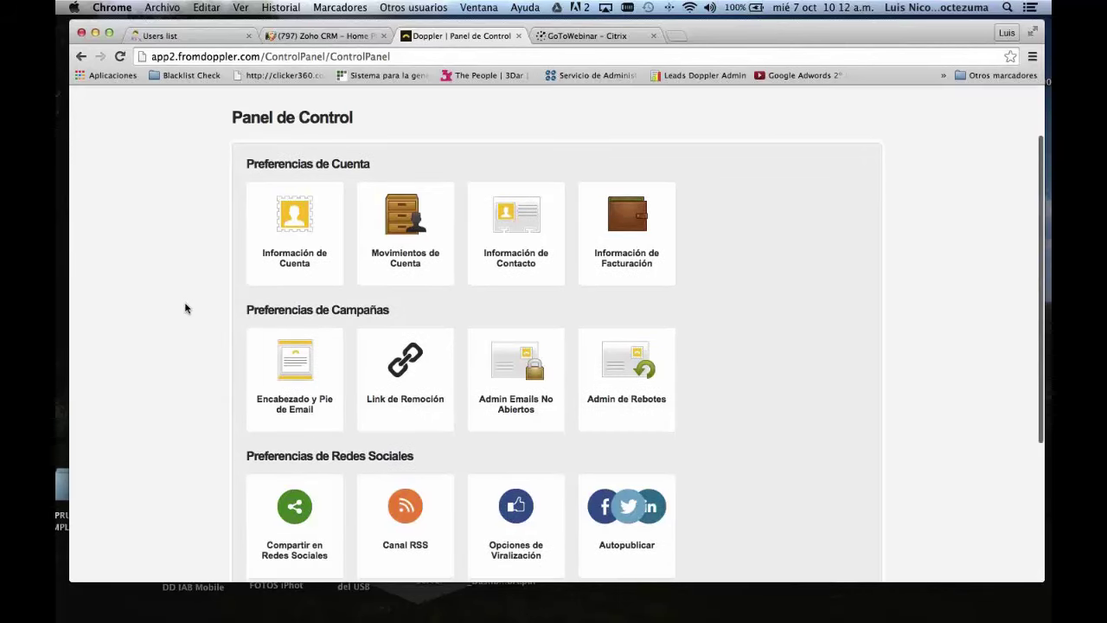
pyautogui.scroll(-1, 185, 307)
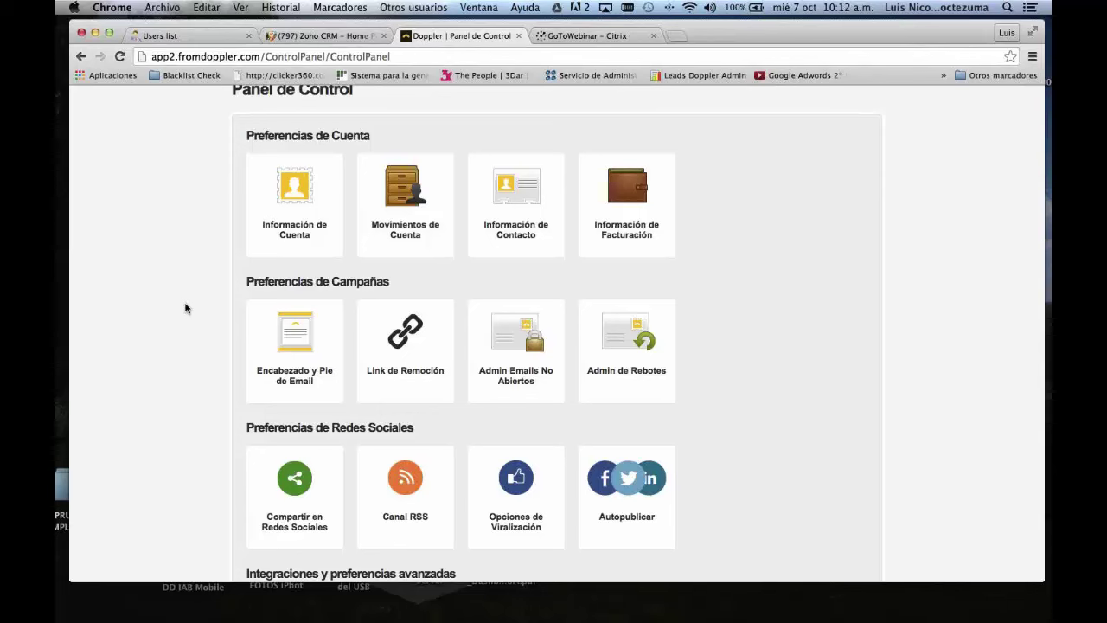
pyautogui.click(294, 330)
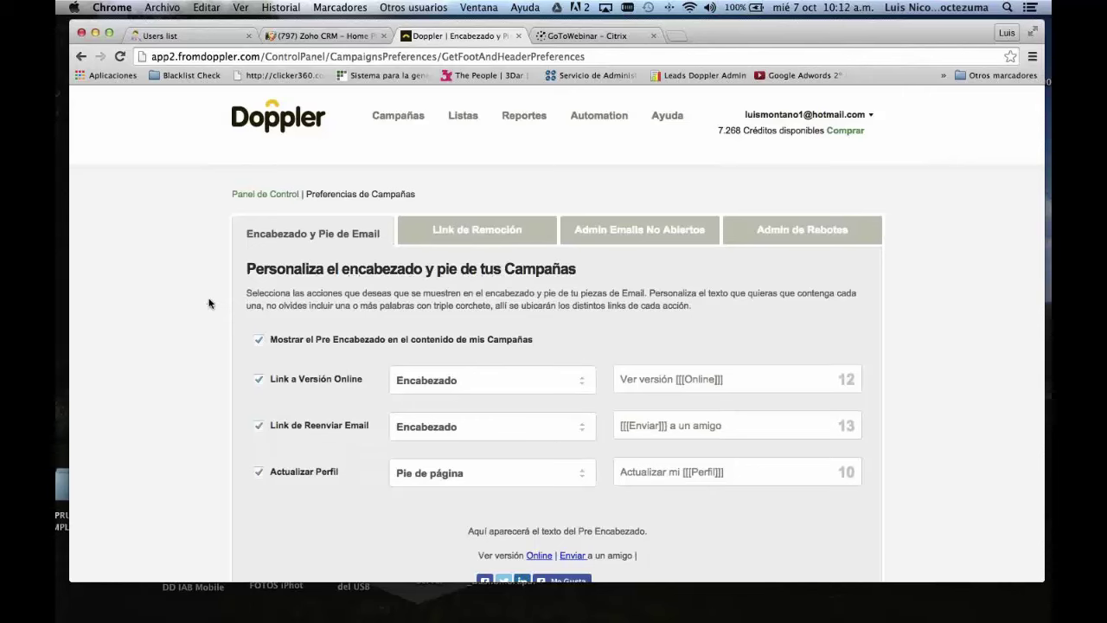
# - Examine the header and footer link settings and the campaign preview, from the pre-header option down to the unsubscribe line
pyautogui.scroll(-1, 209, 303)
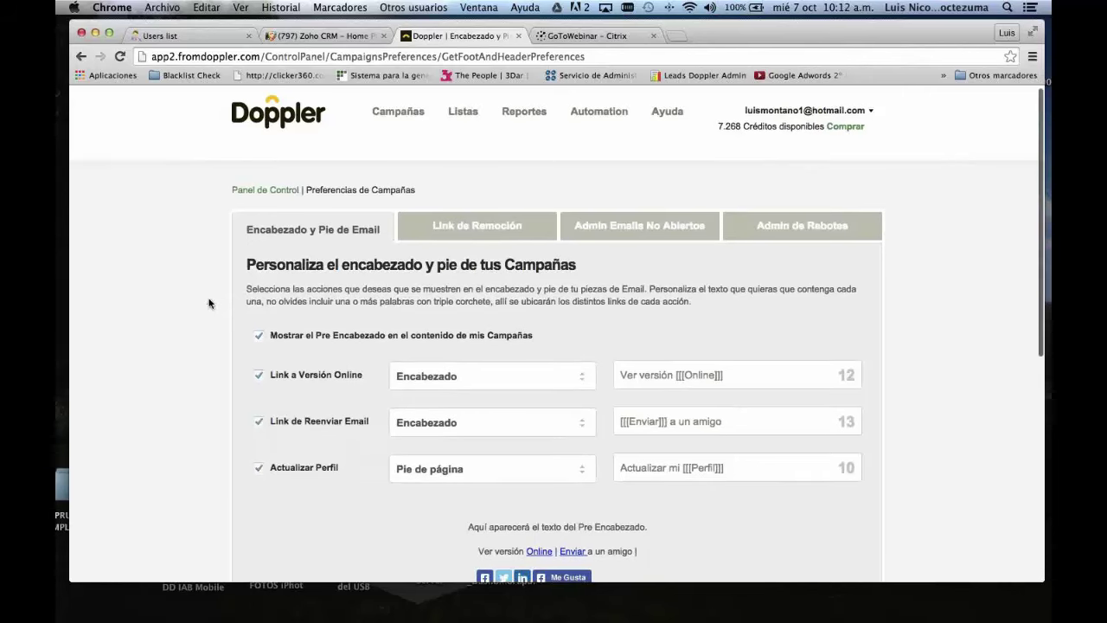
pyautogui.scroll(-3, 209, 303)
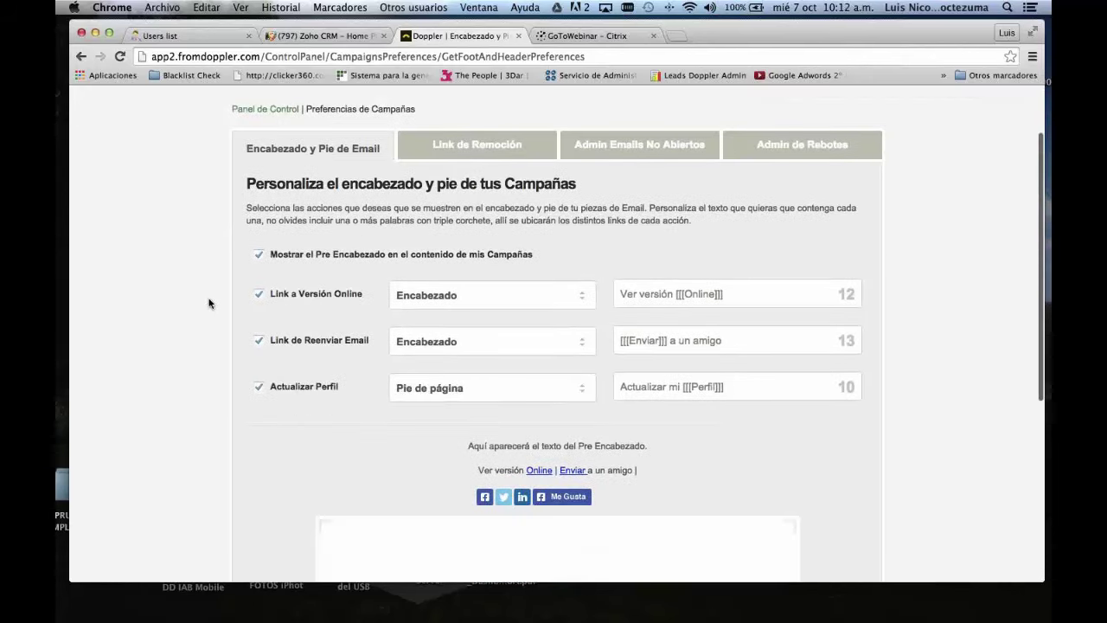
pyautogui.scroll(-2, 209, 303)
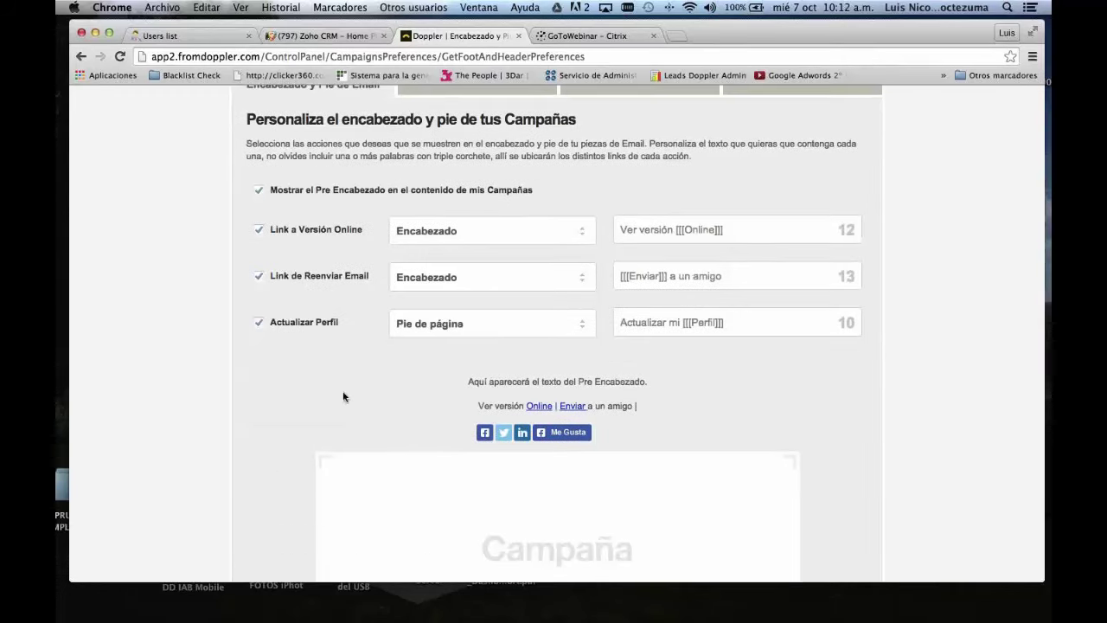
pyautogui.scroll(-5, 343, 396)
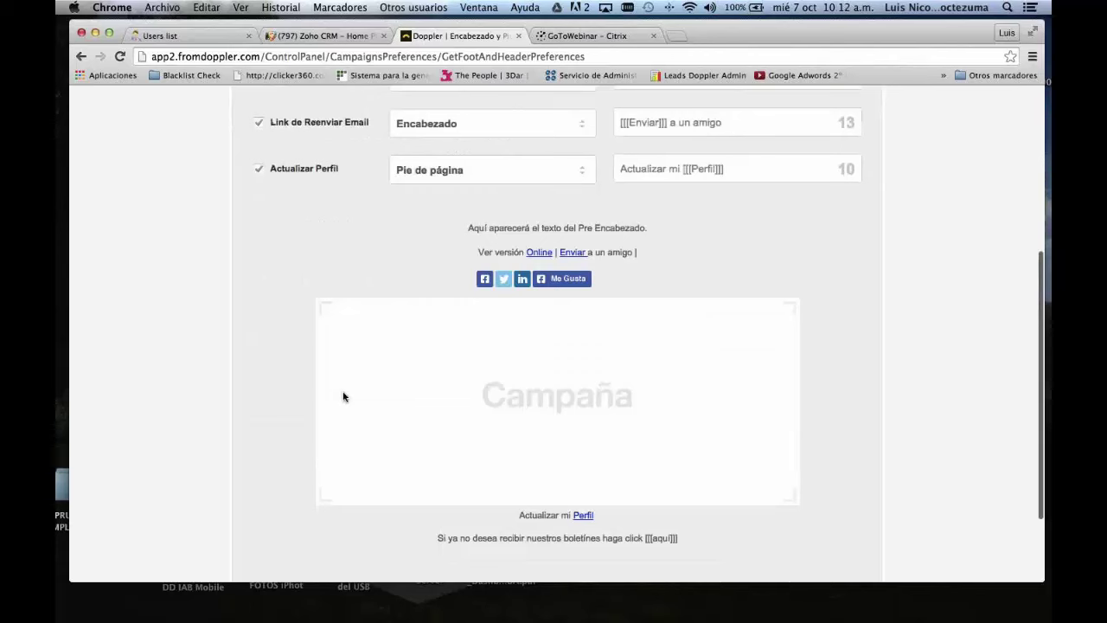
pyautogui.scroll(-3, 343, 396)
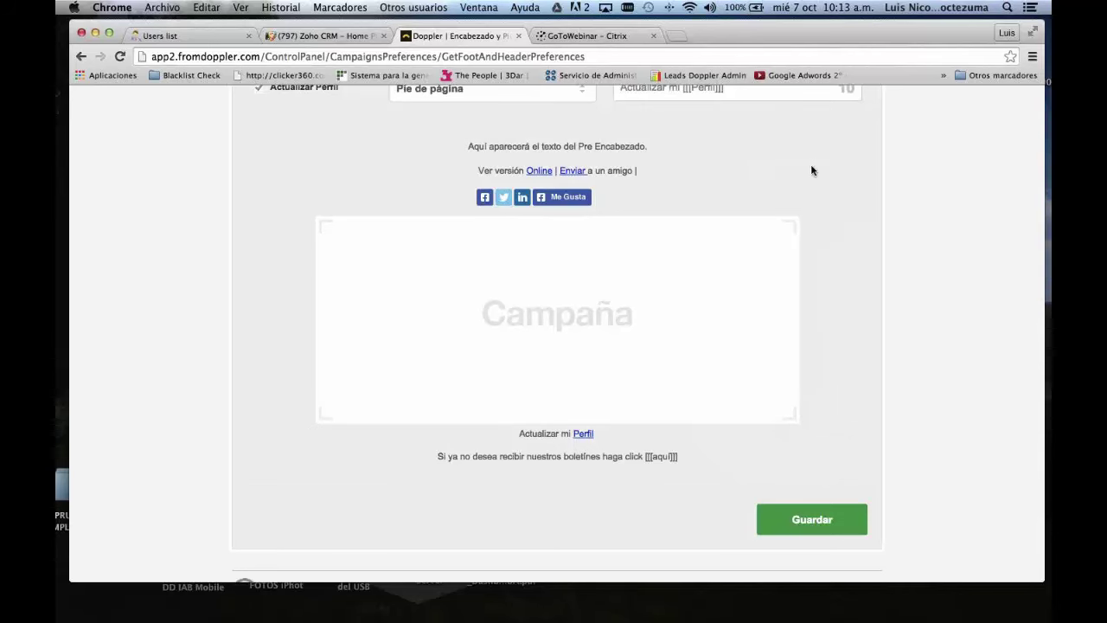
pyautogui.scroll(2, 243, 227)
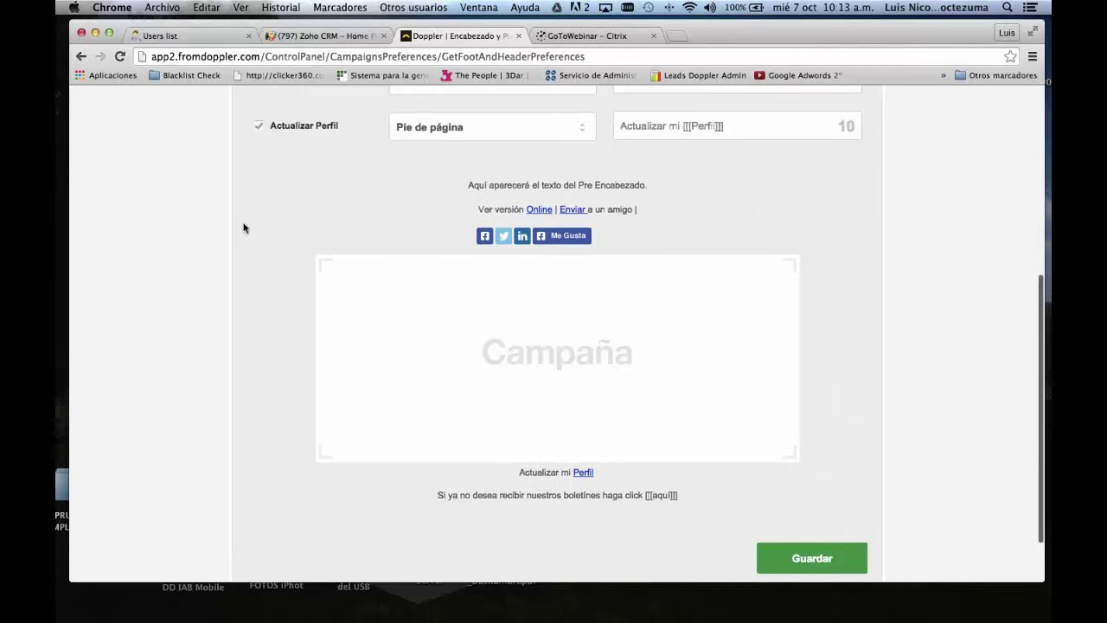
pyautogui.scroll(2, 243, 228)
pyautogui.scroll(4, 243, 227)
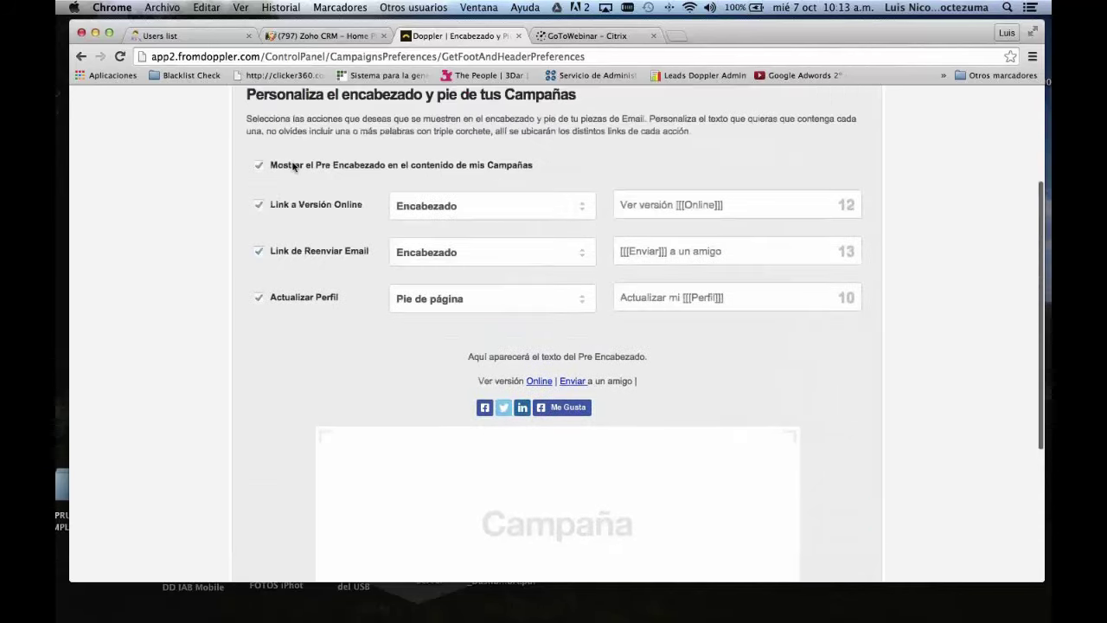
pyautogui.scroll(-1, 347, 366)
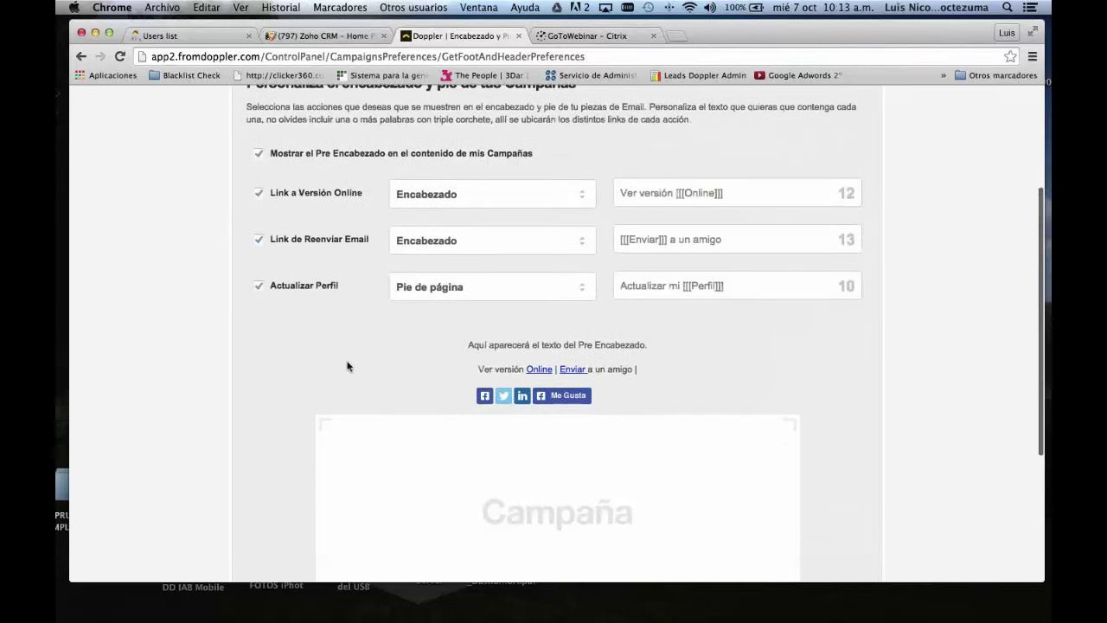
pyautogui.scroll(-1, 347, 366)
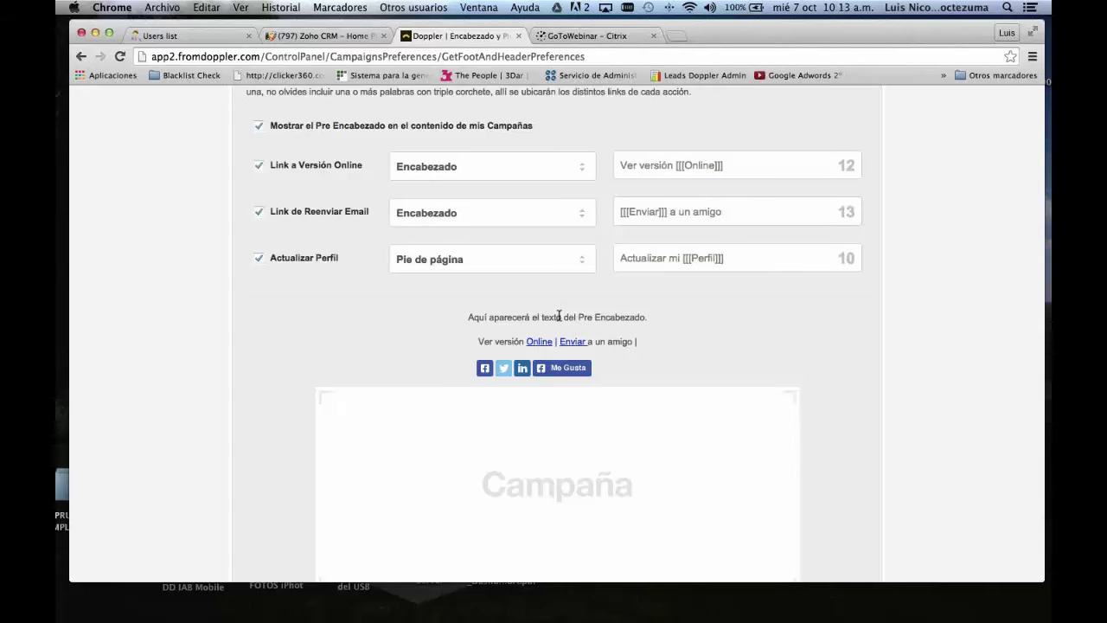
pyautogui.scroll(-1, 559, 316)
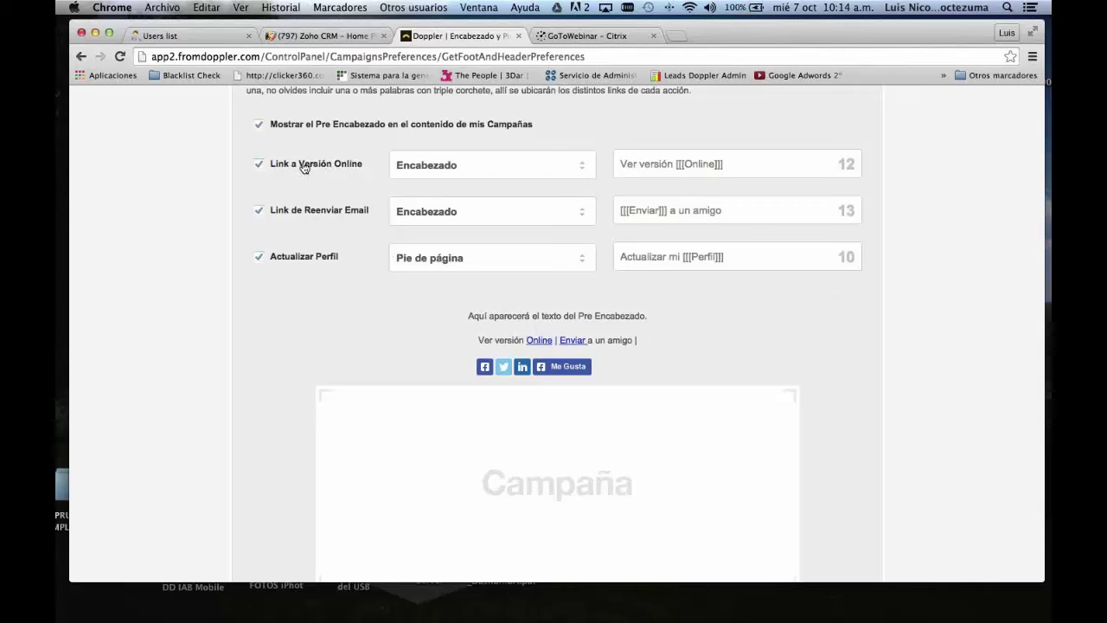
# - Keep the Link a Versión Online placed in Encabezado and replace its lead-in wording with "Si no ves este correo" before [[[Online]]]
pyautogui.click(553, 169)
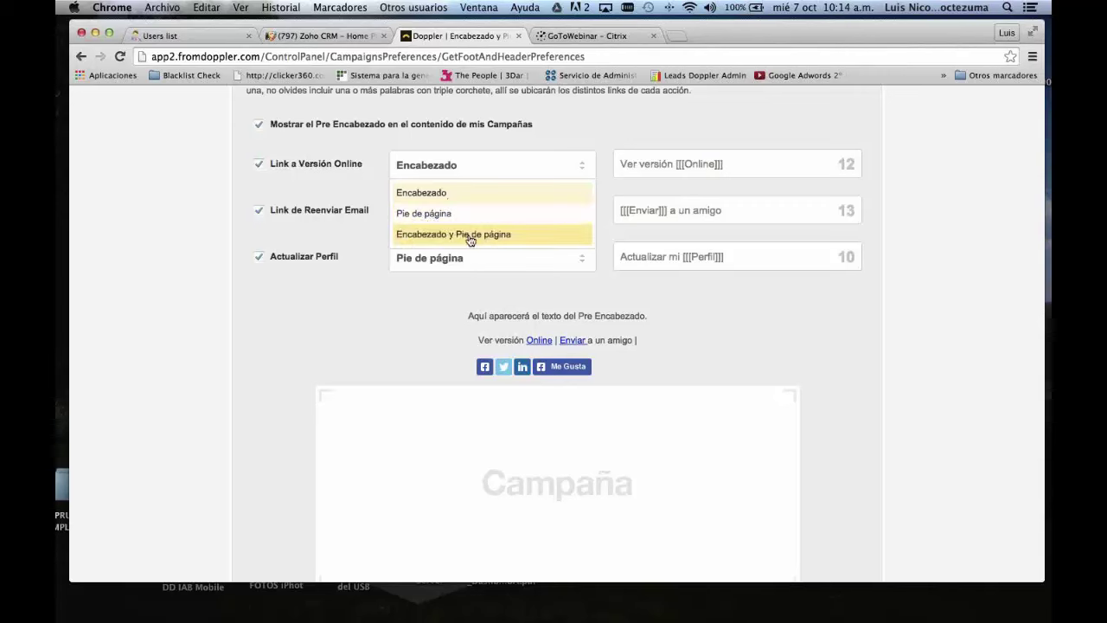
pyautogui.click(450, 194)
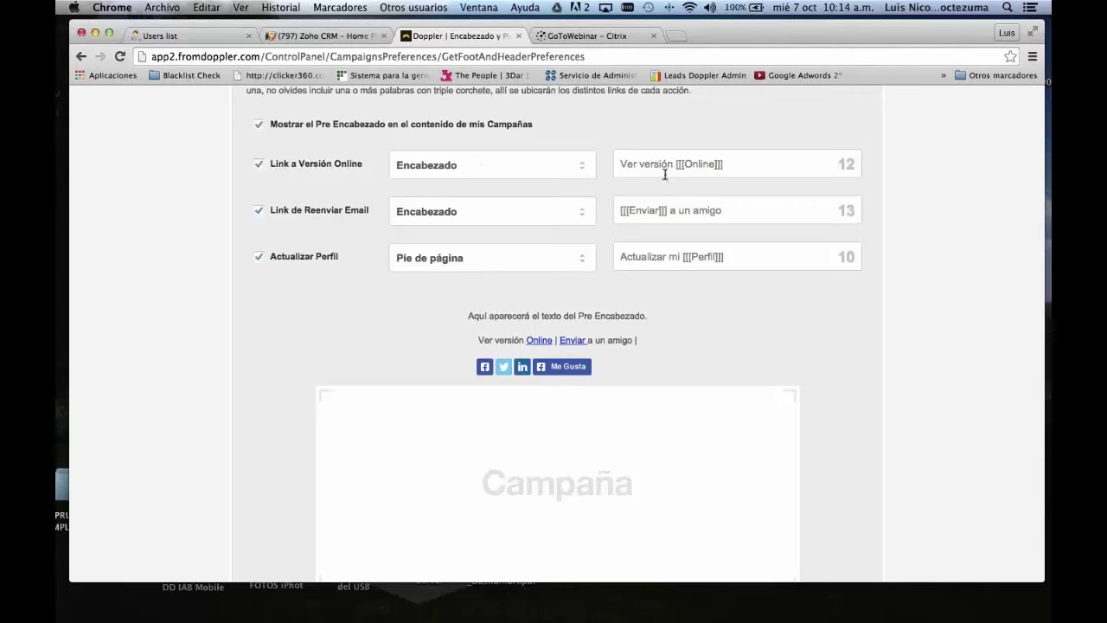
pyautogui.moveTo(620, 164); pyautogui.dragTo(673, 164)
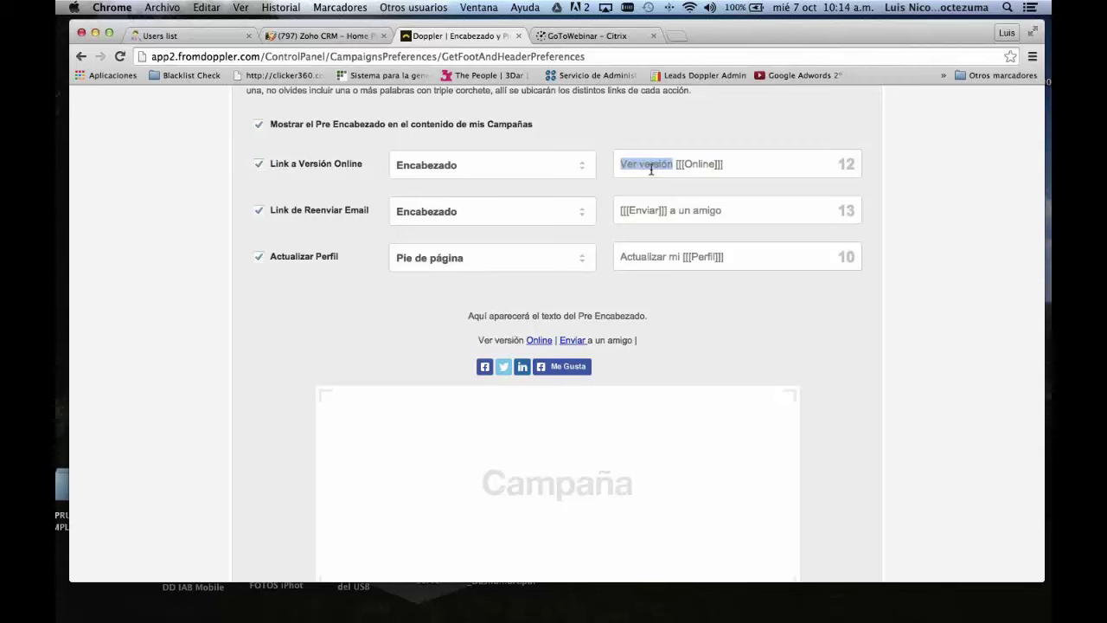
pyautogui.press('BackSpace')
pyautogui.write('Si')
pyautogui.write(' no ves')
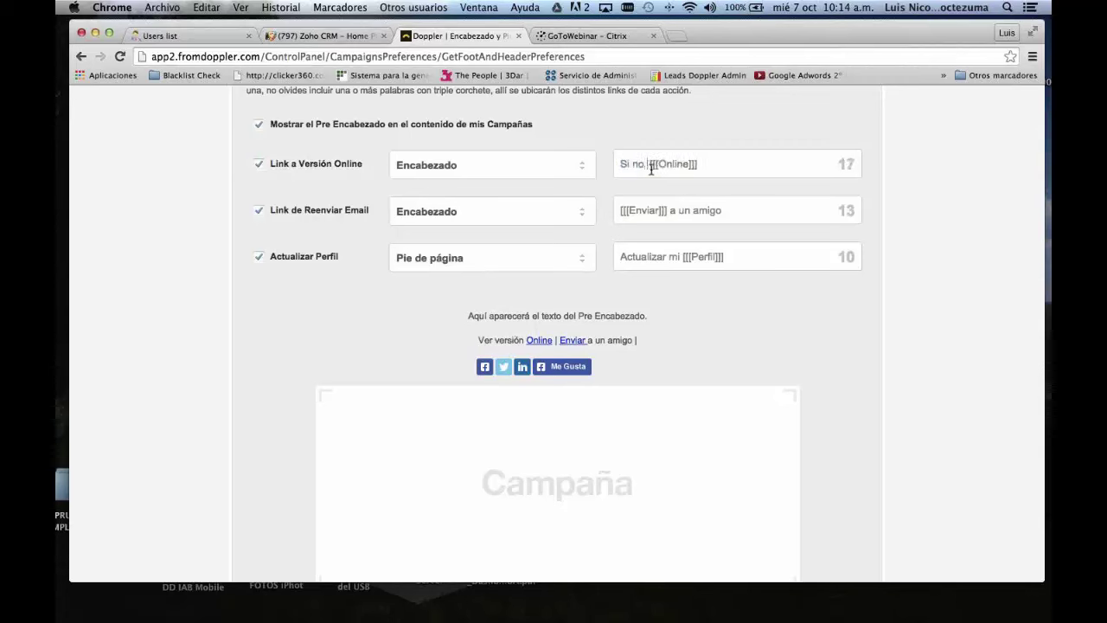
pyautogui.write(' este correo')
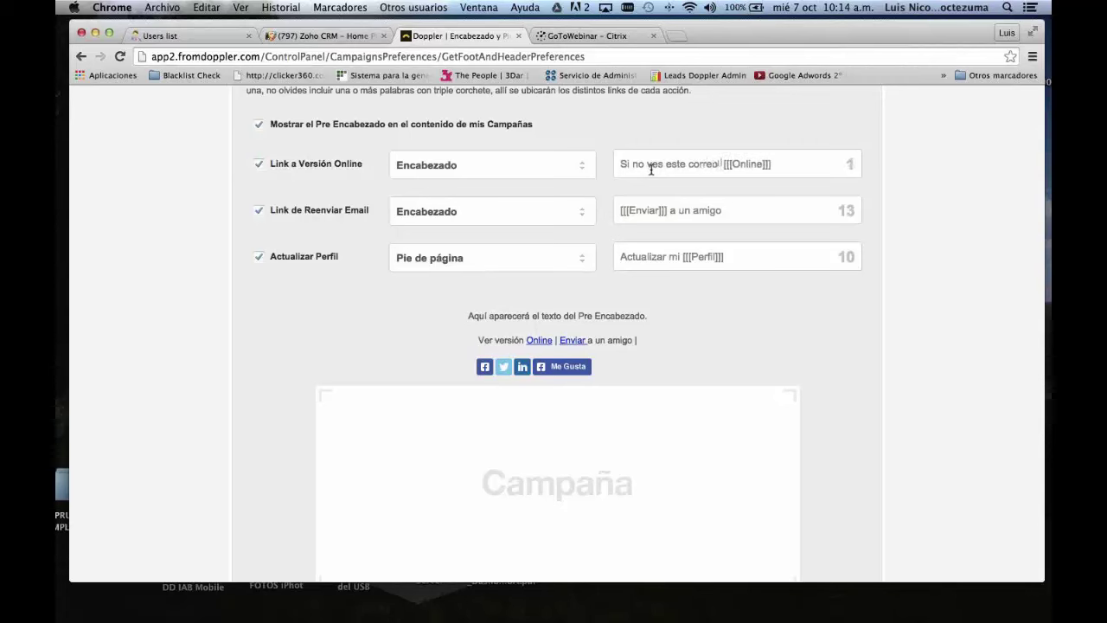
pyautogui.write('d')
pyautogui.press('BackSpace')
pyautogui.press('BackSpace')
# - Delete "no ves este correo" from the Link a Versión Online text, keeping only "Si" before [[[Online]]]
pyautogui.moveTo(770, 164); pyautogui.dragTo(720, 164)
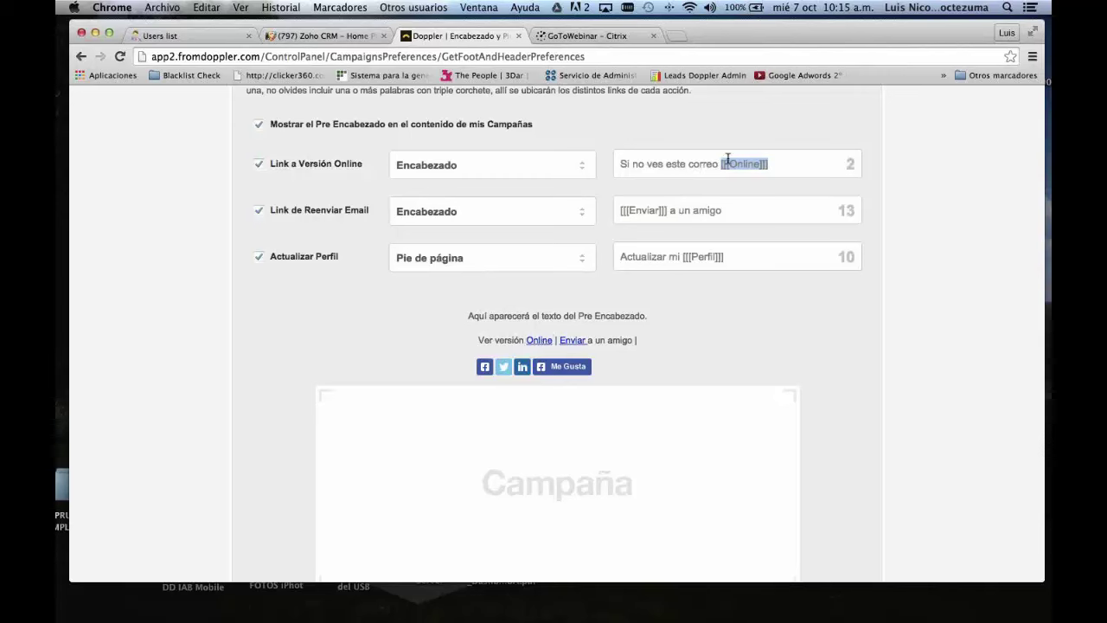
pyautogui.moveTo(719, 163); pyautogui.dragTo(634, 163)
pyautogui.press('BackSpace')
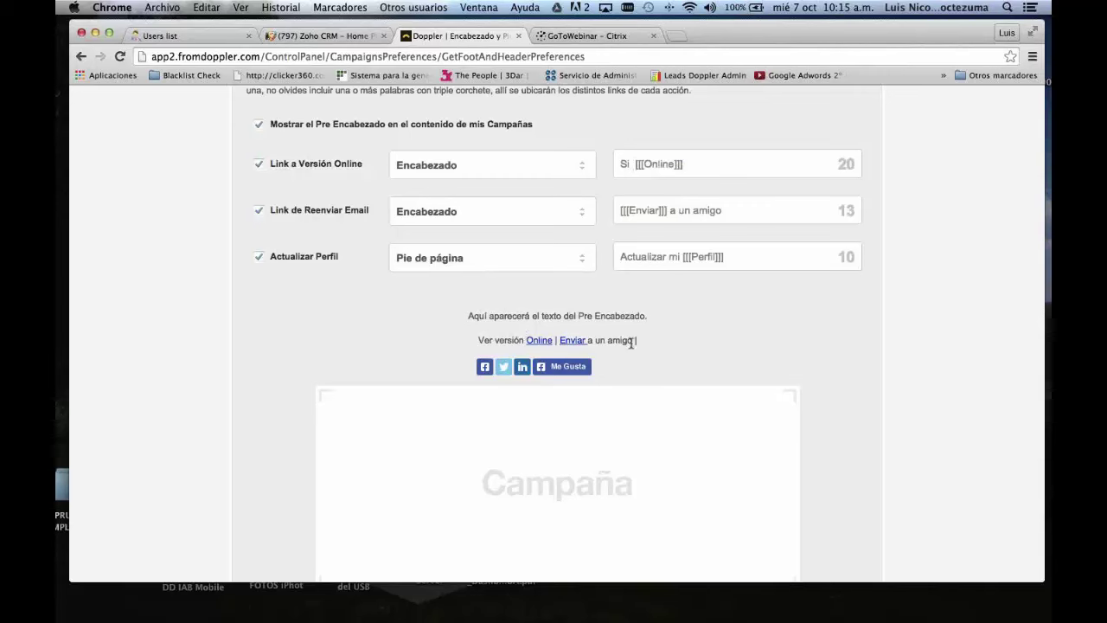
# - Check the placement options for the Link de Reenviar Email and examine the campaign preview's header links, profile link and unsubscribe line
pyautogui.click(472, 214)
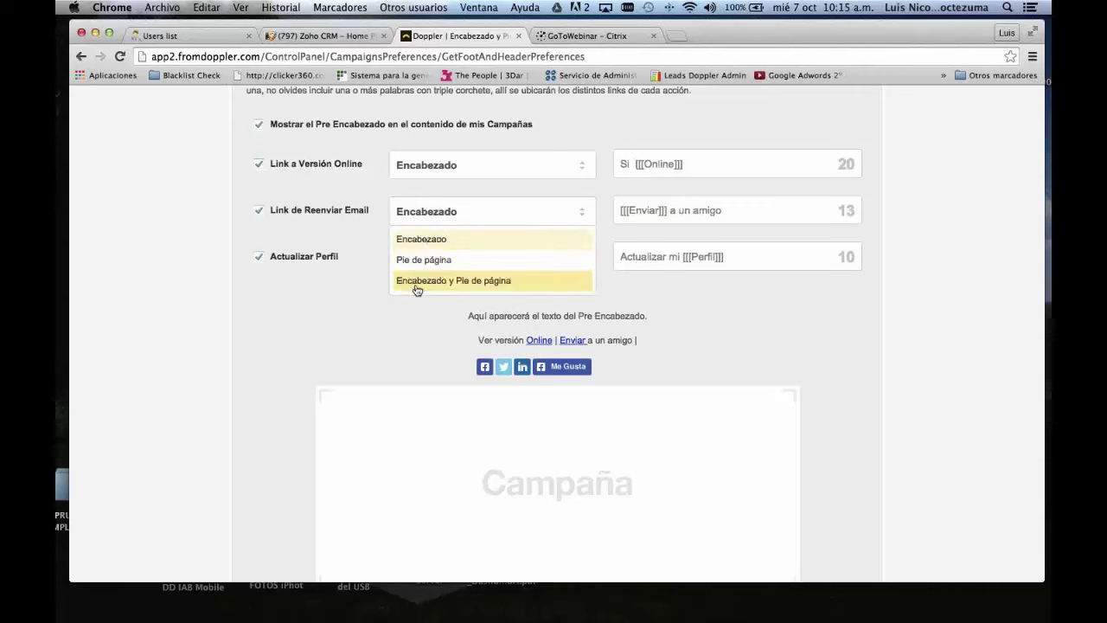
pyautogui.click(501, 259)
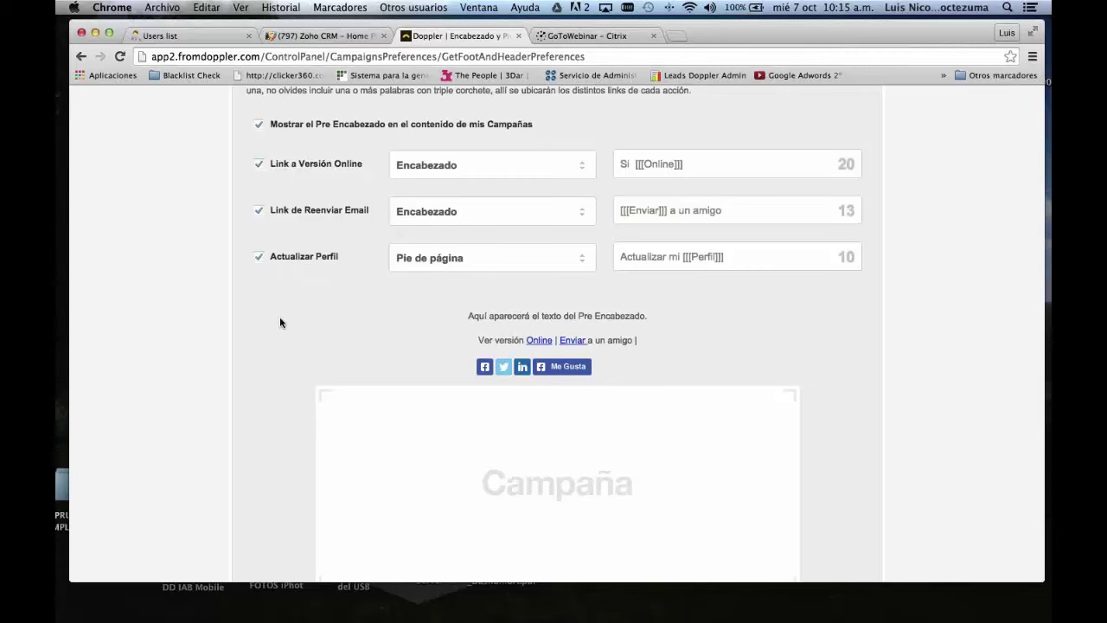
pyautogui.scroll(-3, 279, 323)
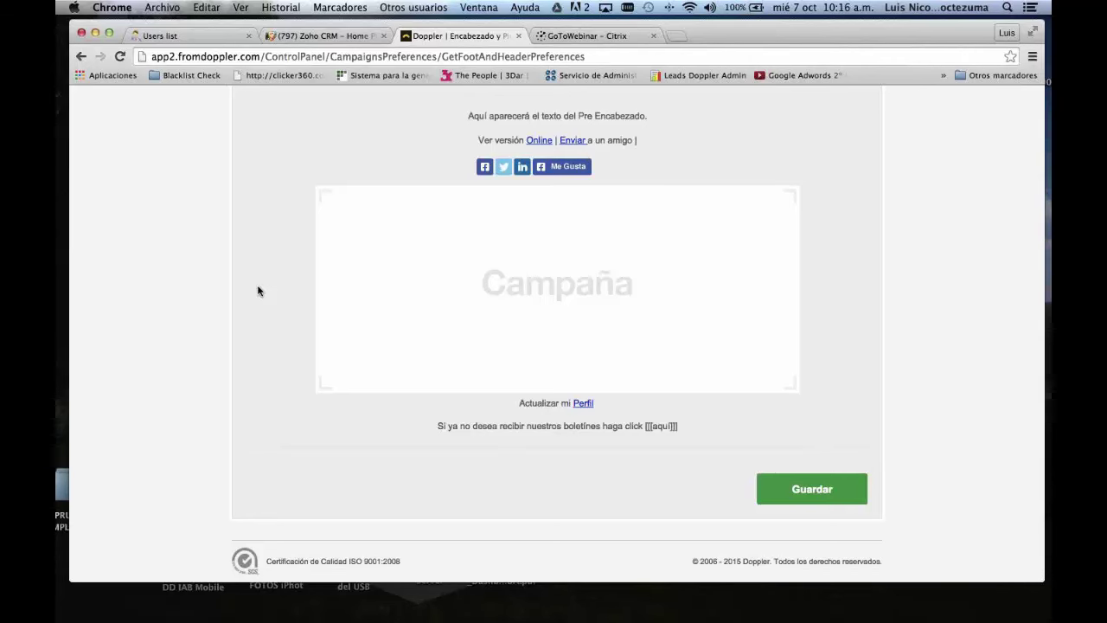
pyautogui.scroll(1, 258, 291)
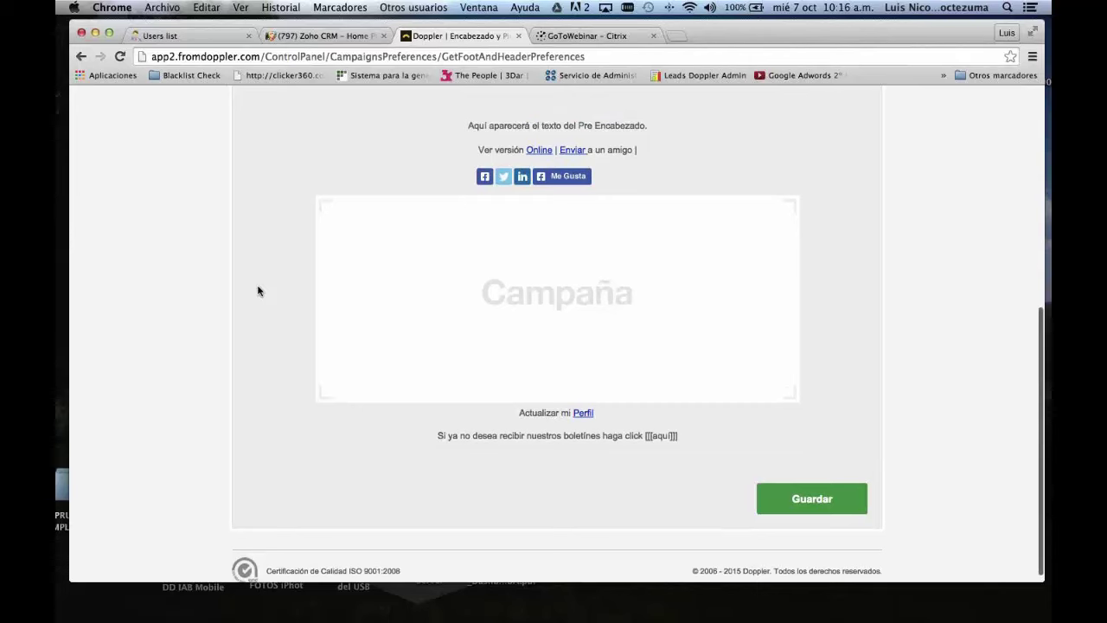
pyautogui.scroll(4, 257, 290)
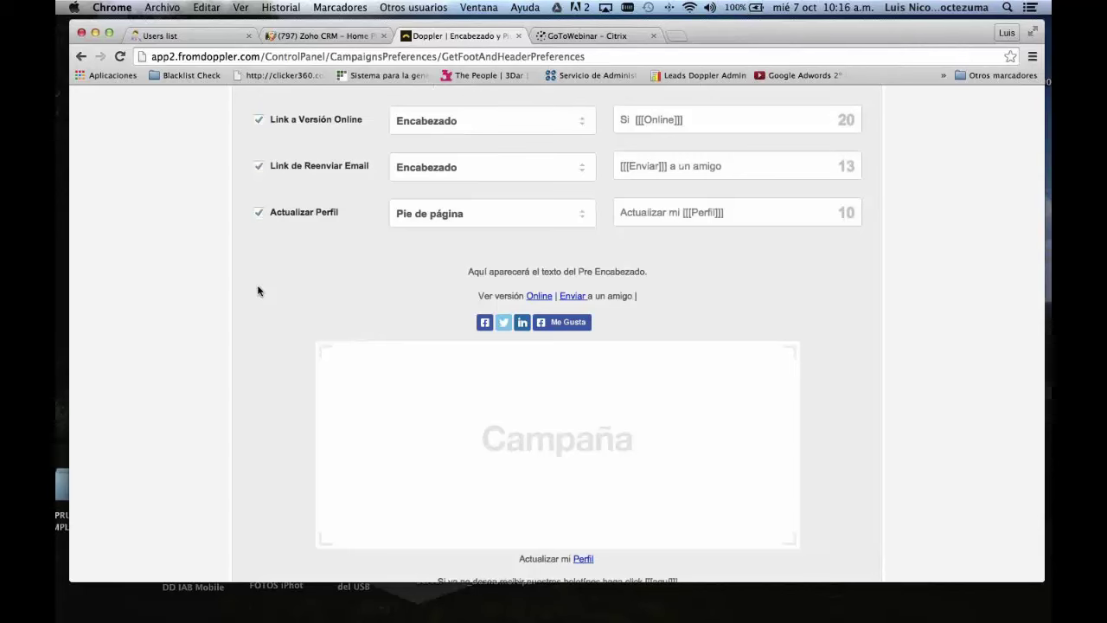
pyautogui.scroll(-4, 274, 303)
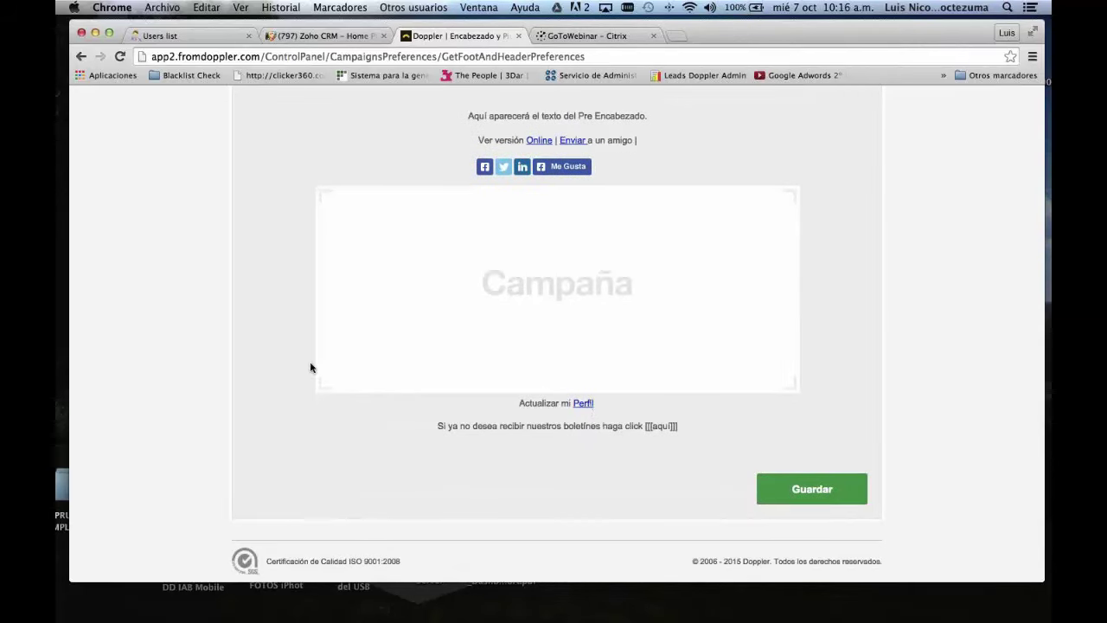
pyautogui.scroll(1, 281, 345)
pyautogui.scroll(1, 281, 345)
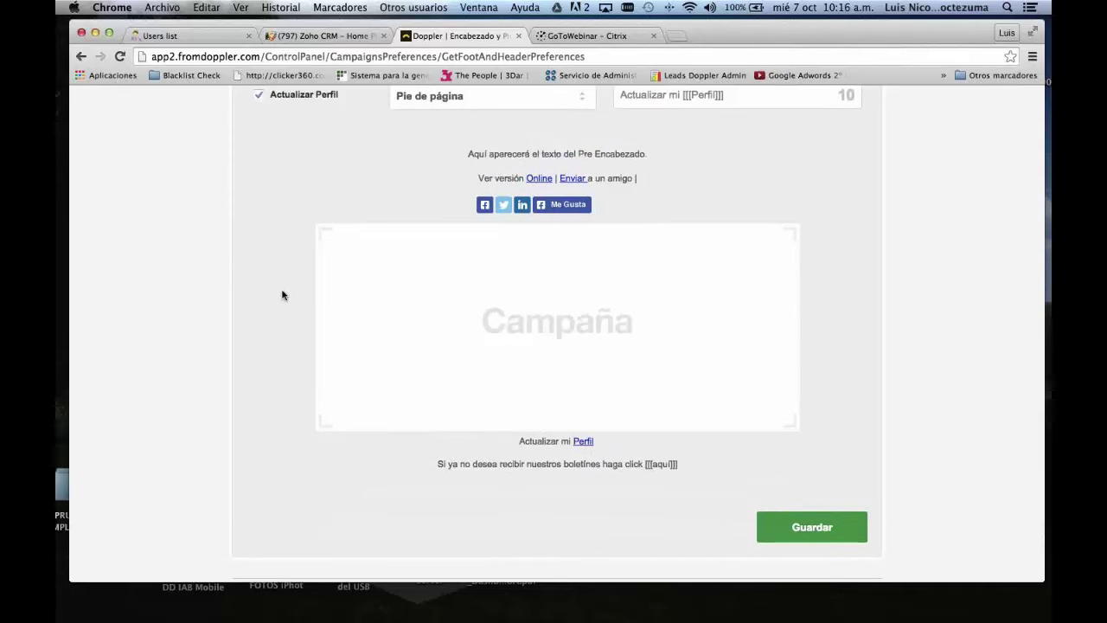
pyautogui.scroll(2, 281, 295)
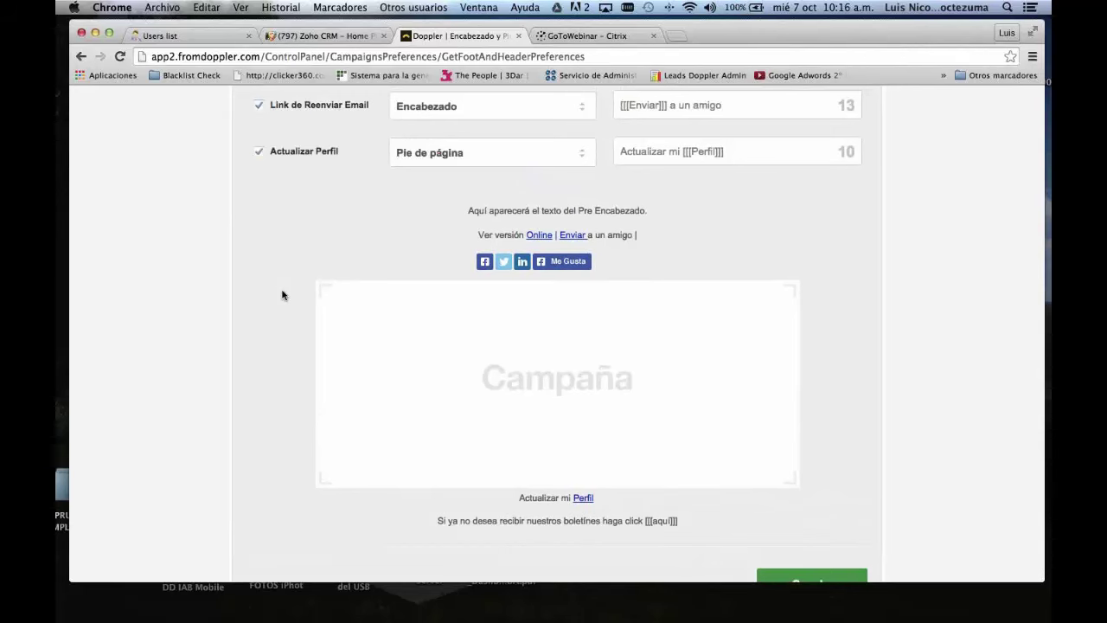
pyautogui.scroll(1, 281, 295)
pyautogui.scroll(1, 281, 295)
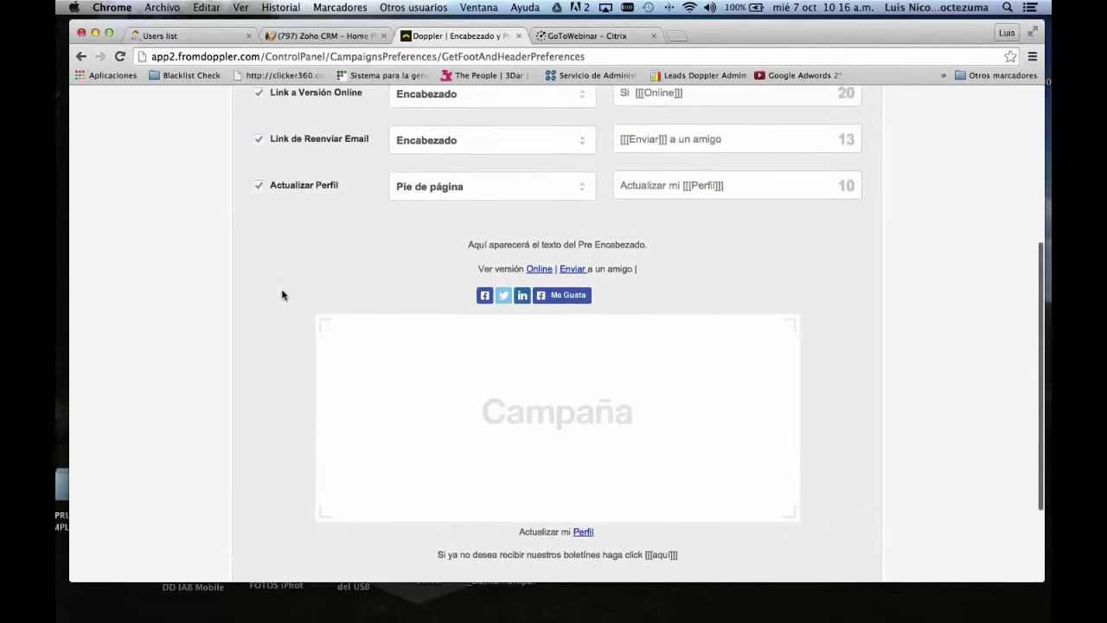
pyautogui.scroll(-4, 281, 295)
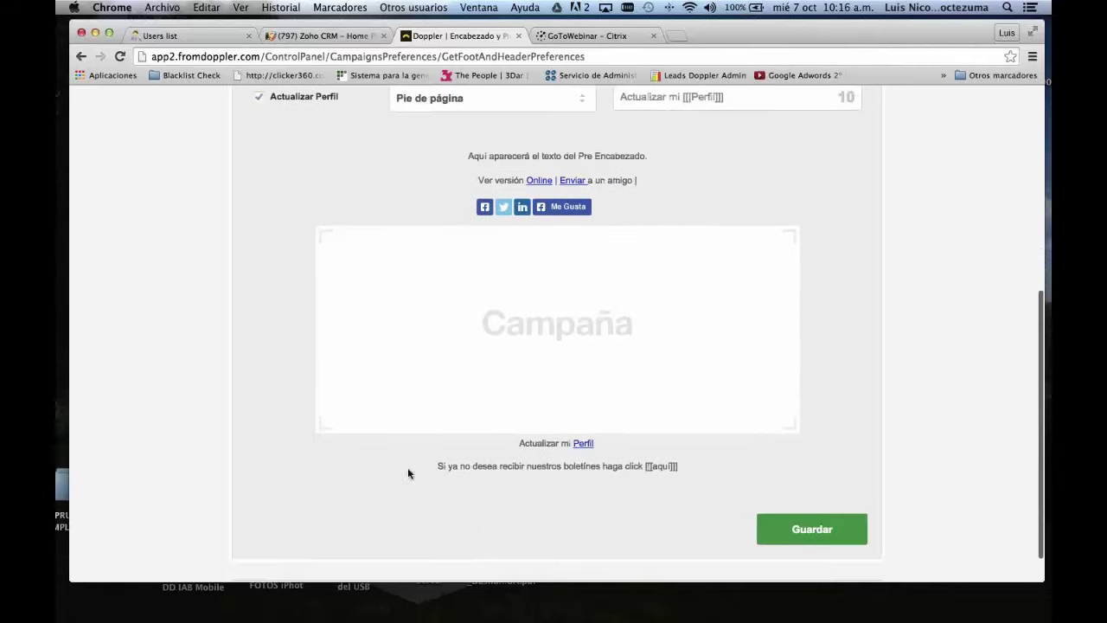
pyautogui.moveTo(439, 466); pyautogui.dragTo(610, 467)
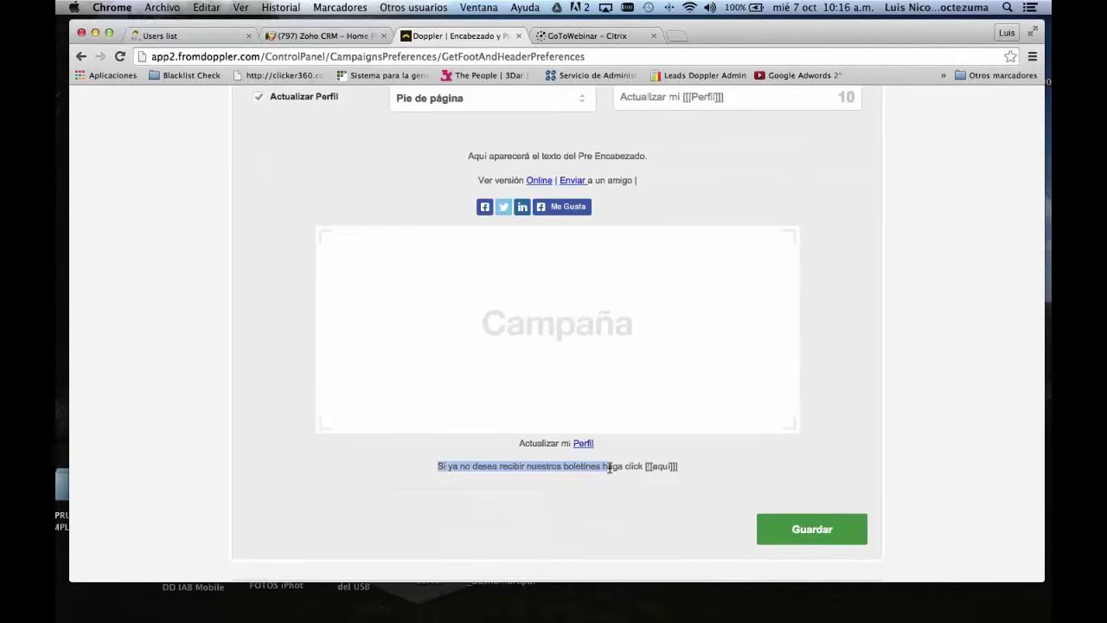
pyautogui.click(609, 467)
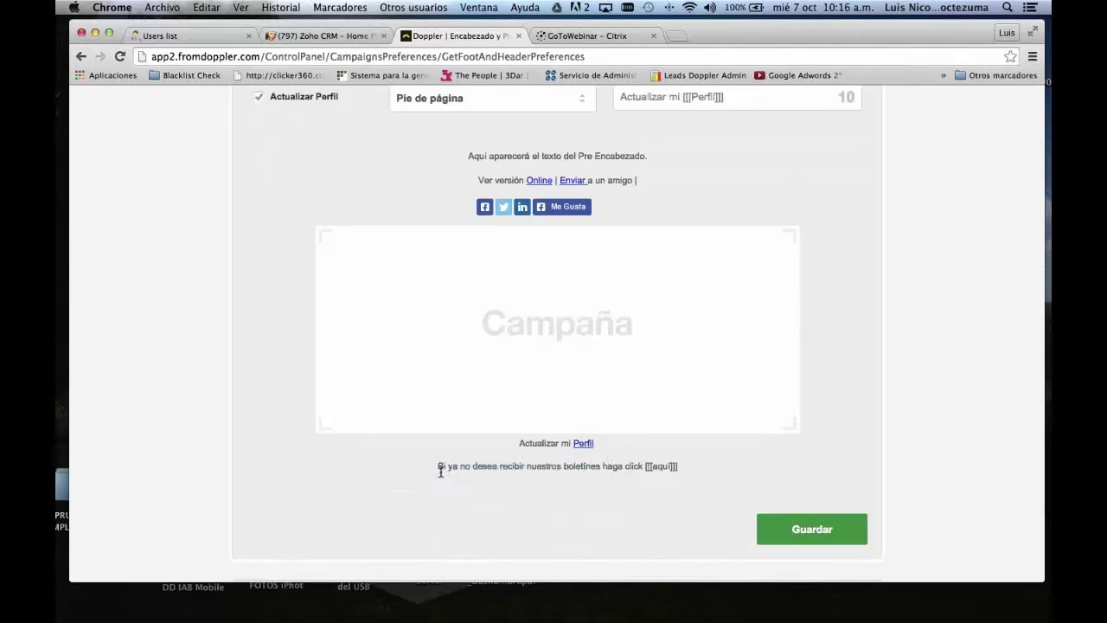
# - Examine the unsubscribe line below the campaign preview, from its lead-in wording to the [[[aquí]]] link text
pyautogui.moveTo(439, 470); pyautogui.dragTo(621, 468)
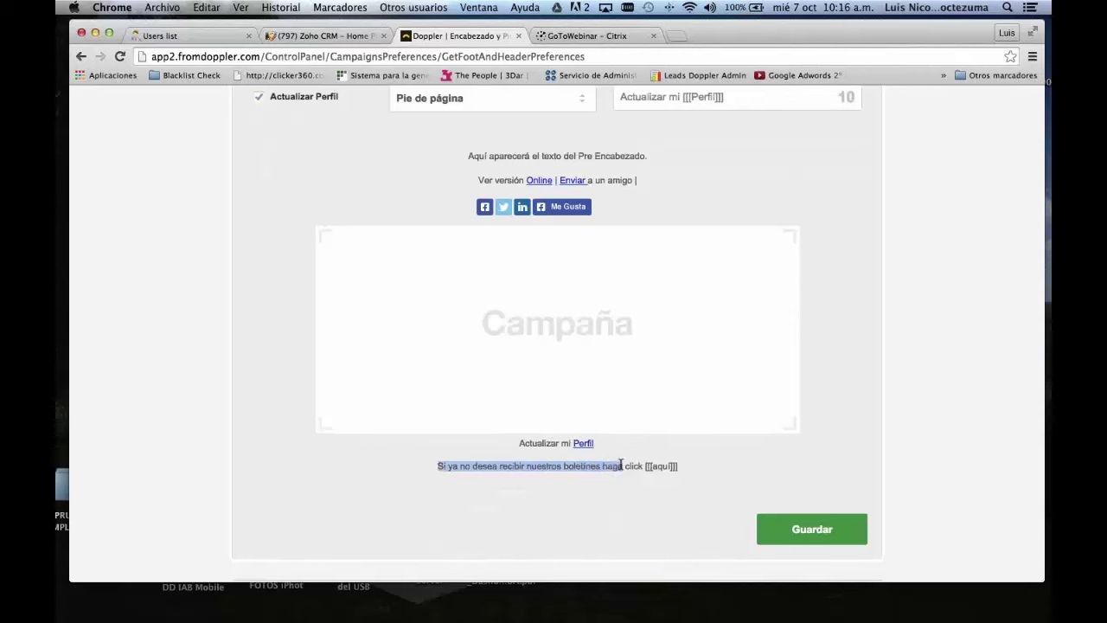
pyautogui.scroll(1, 300, 392)
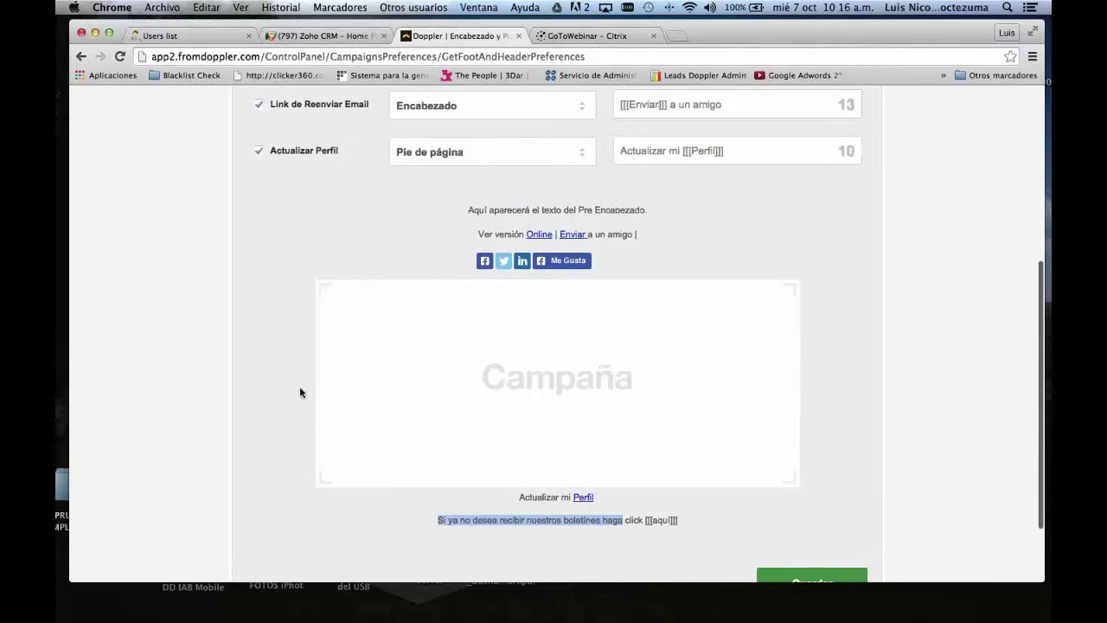
pyautogui.scroll(-1, 300, 391)
pyautogui.click(439, 516)
pyautogui.moveTo(467, 516); pyautogui.dragTo(642, 514)
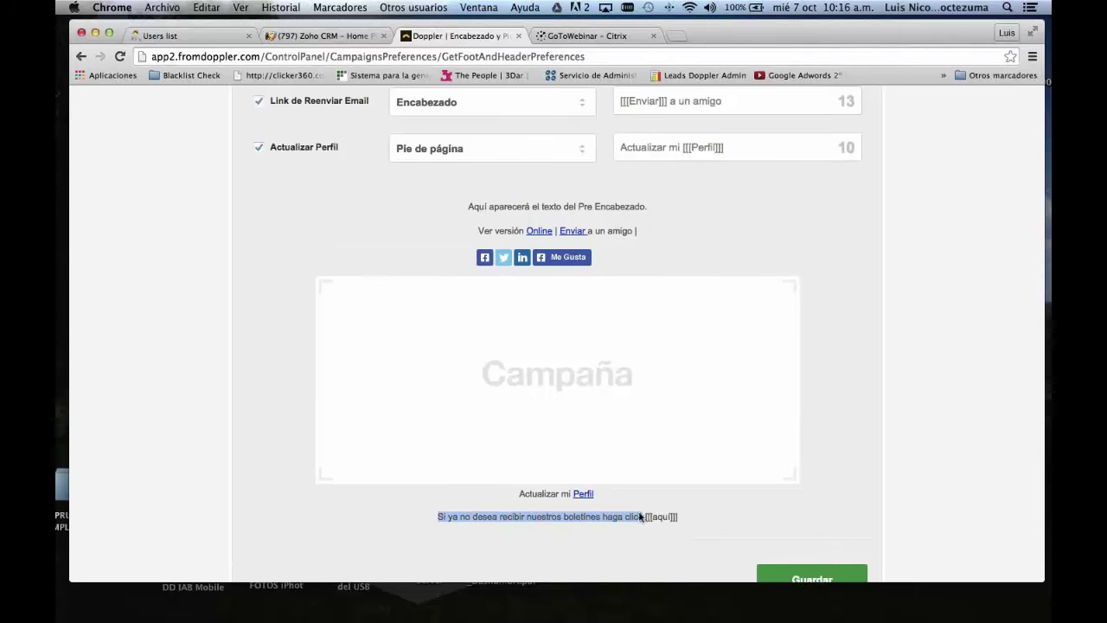
pyautogui.click(275, 380)
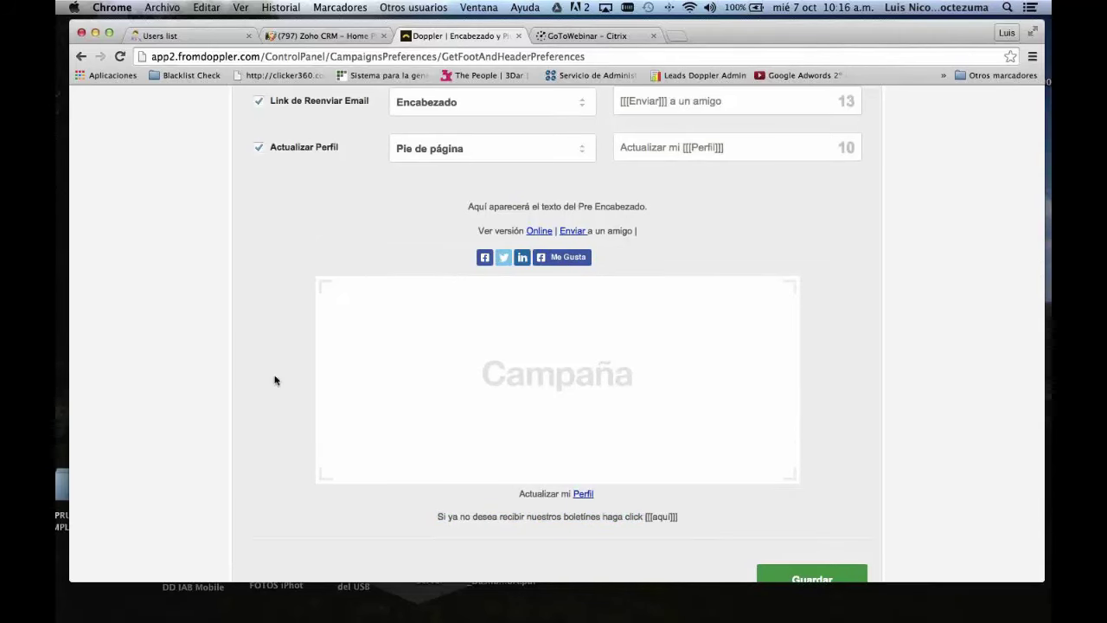
pyautogui.scroll(-3, 275, 380)
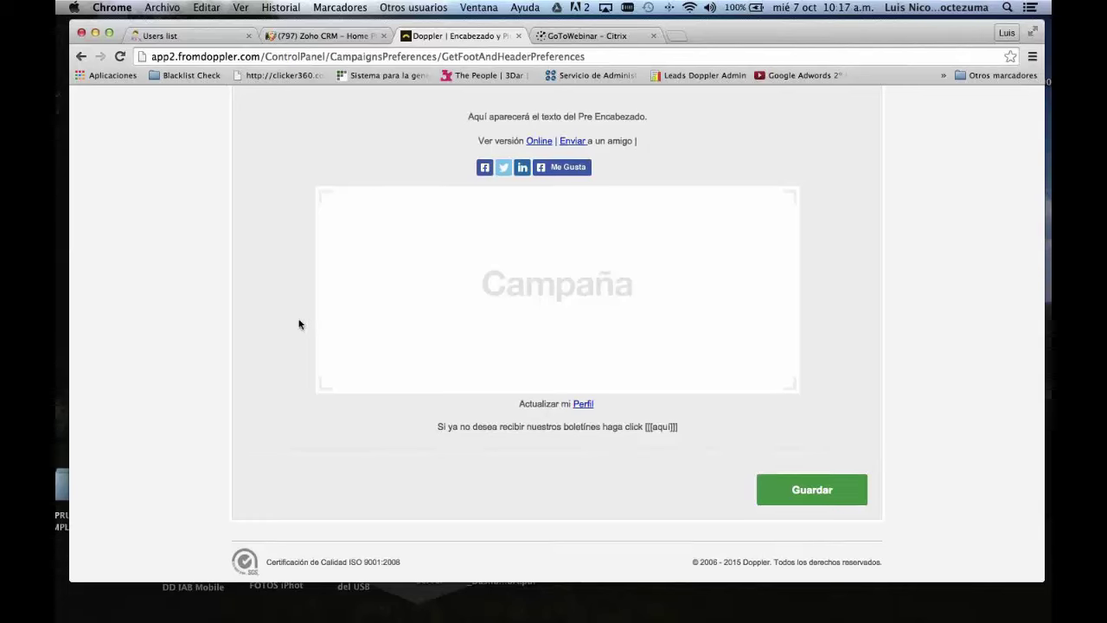
# - Open the Link de Remoción settings and examine the removal message and the Página de confirmación de remoción address
pyautogui.scroll(2, 299, 325)
pyautogui.scroll(3, 299, 325)
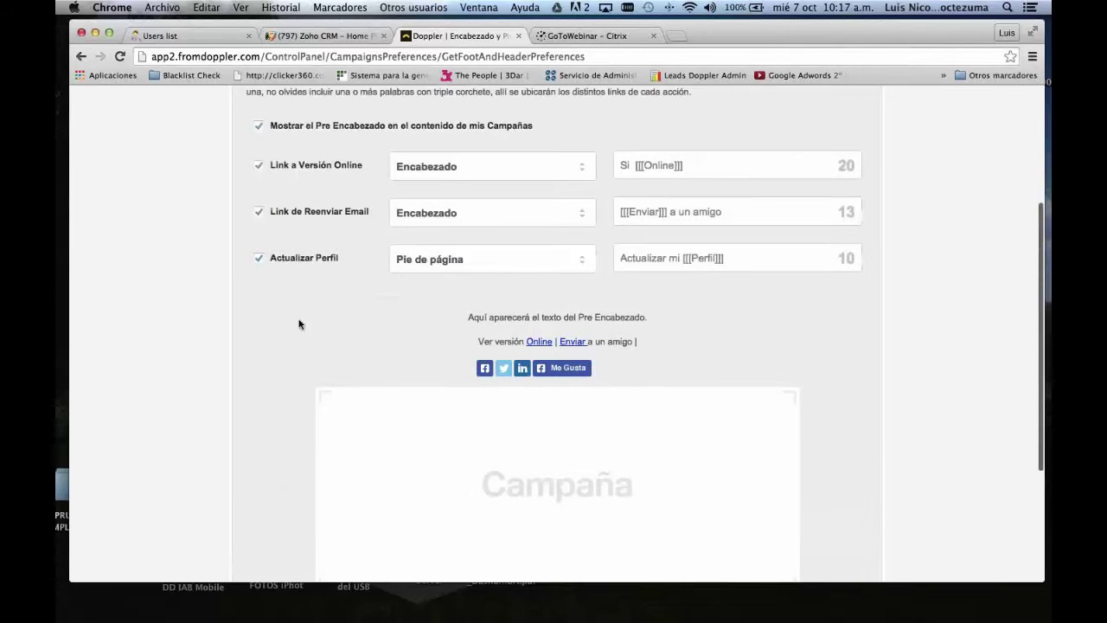
pyautogui.scroll(2, 300, 324)
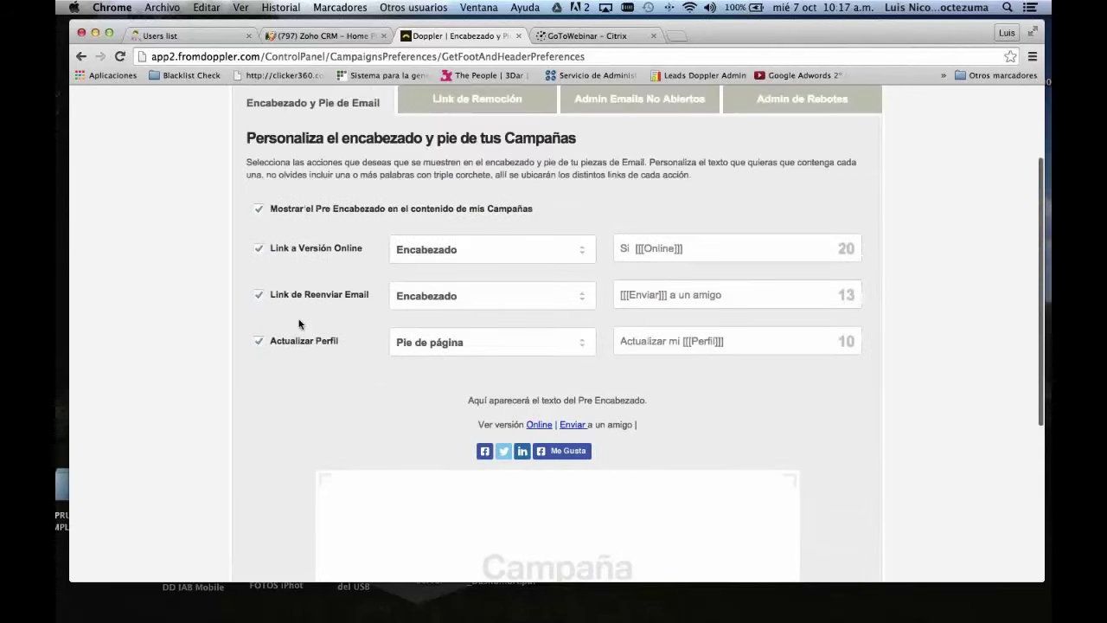
pyautogui.scroll(2, 299, 324)
pyautogui.click(471, 177)
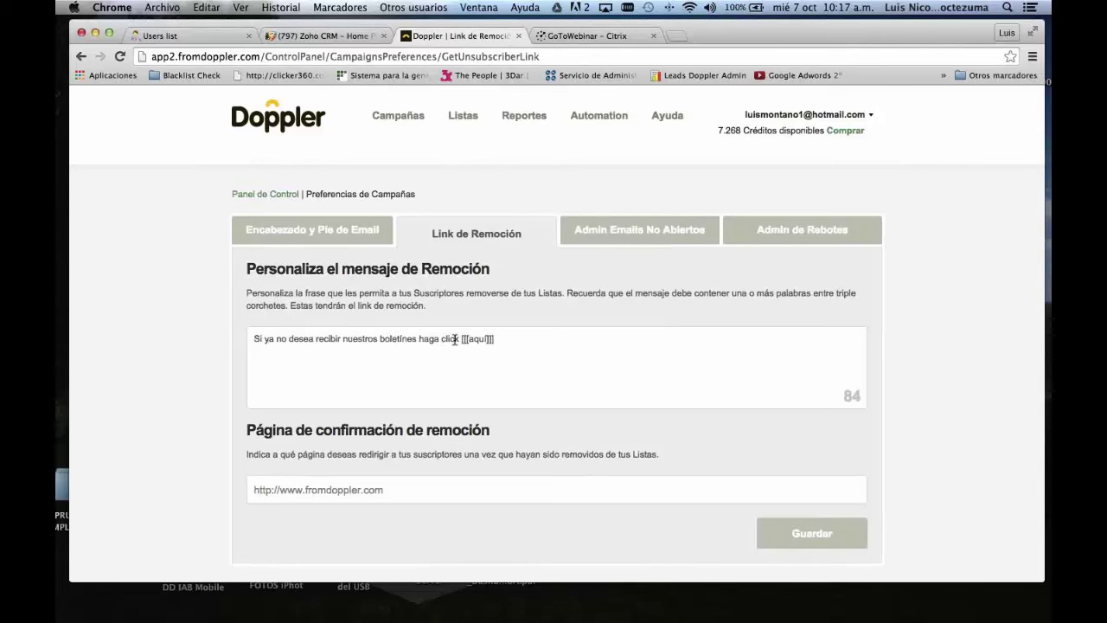
pyautogui.moveTo(458, 338); pyautogui.dragTo(253, 339)
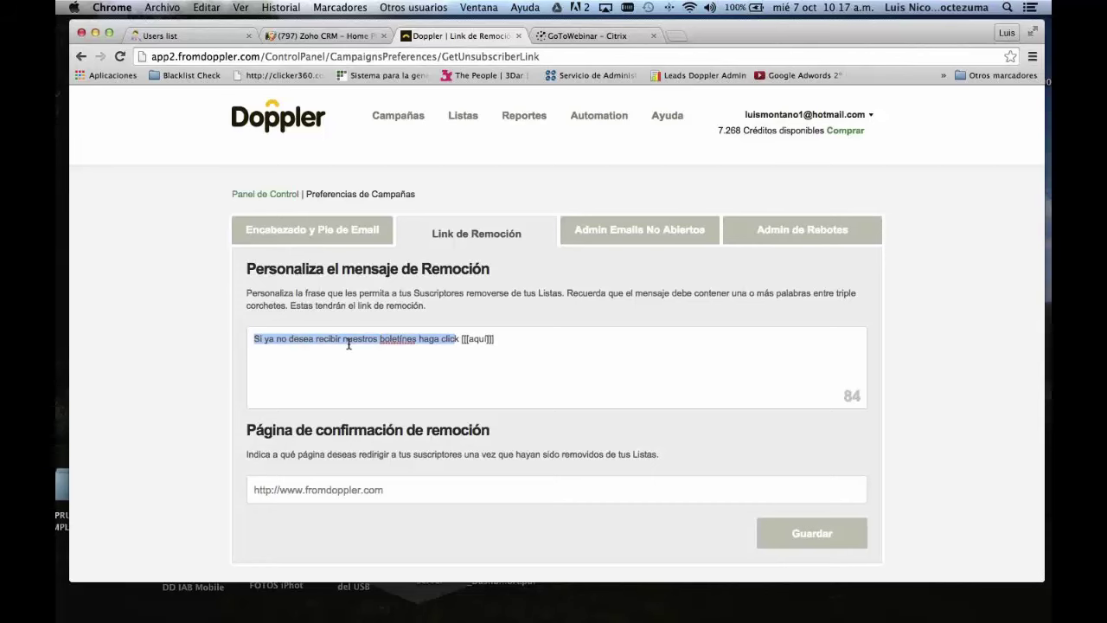
pyautogui.scroll(-2, 364, 372)
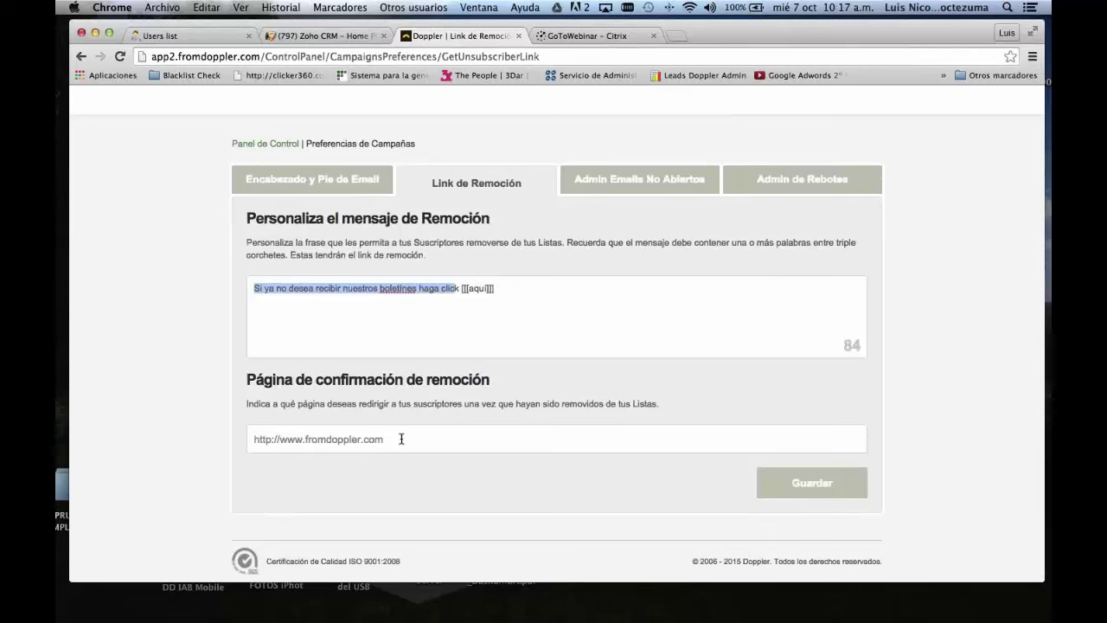
pyautogui.moveTo(382, 439); pyautogui.dragTo(246, 439)
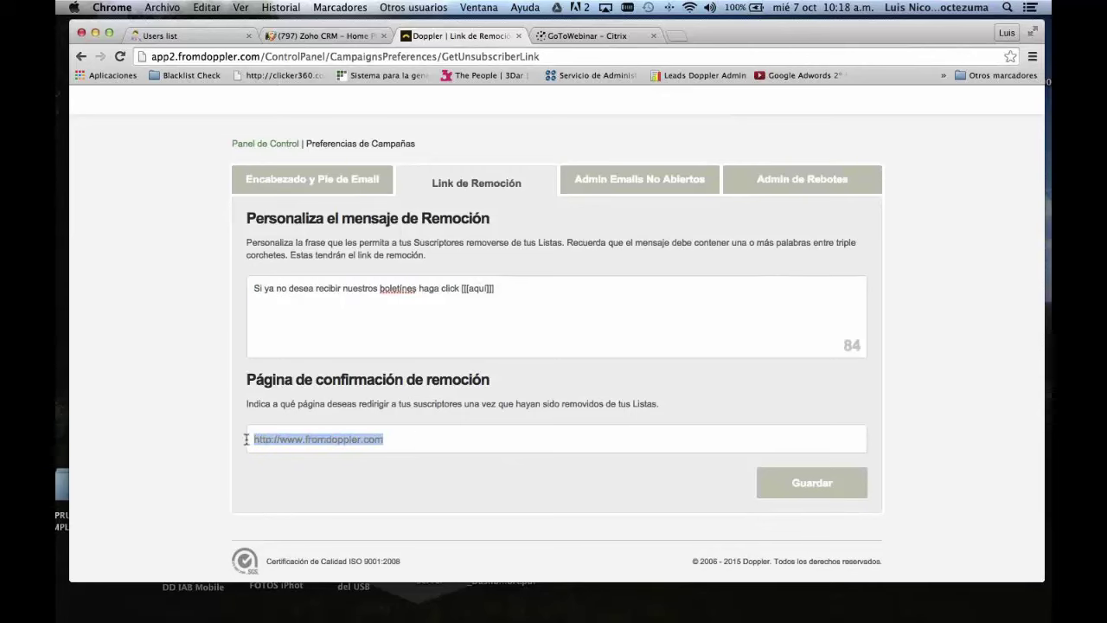
pyautogui.click(403, 440)
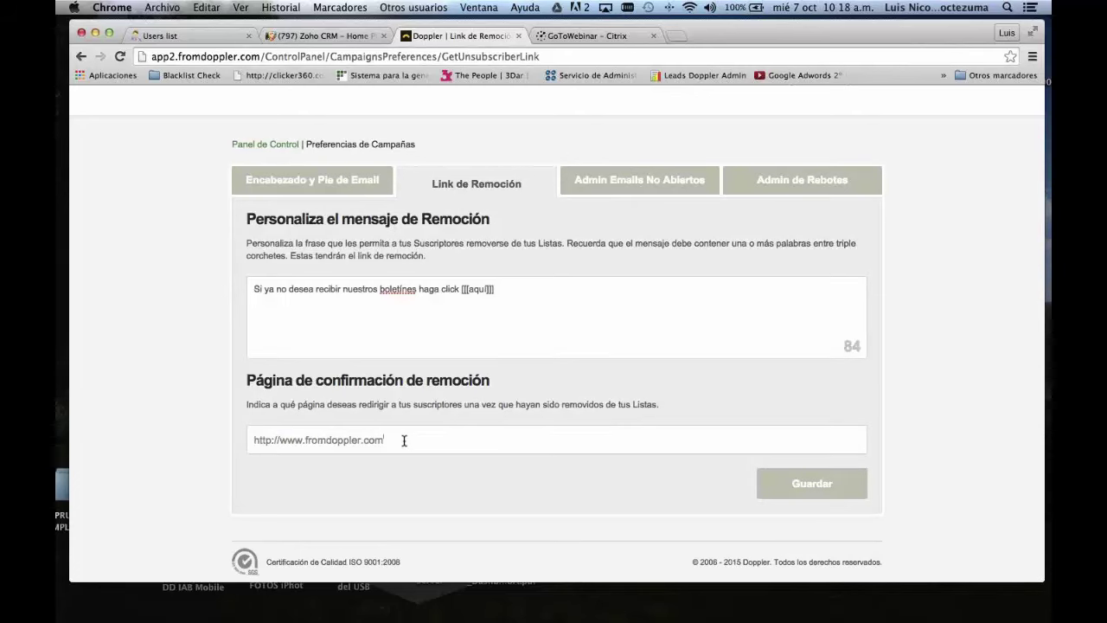
pyautogui.moveTo(403, 441); pyautogui.dragTo(253, 439)
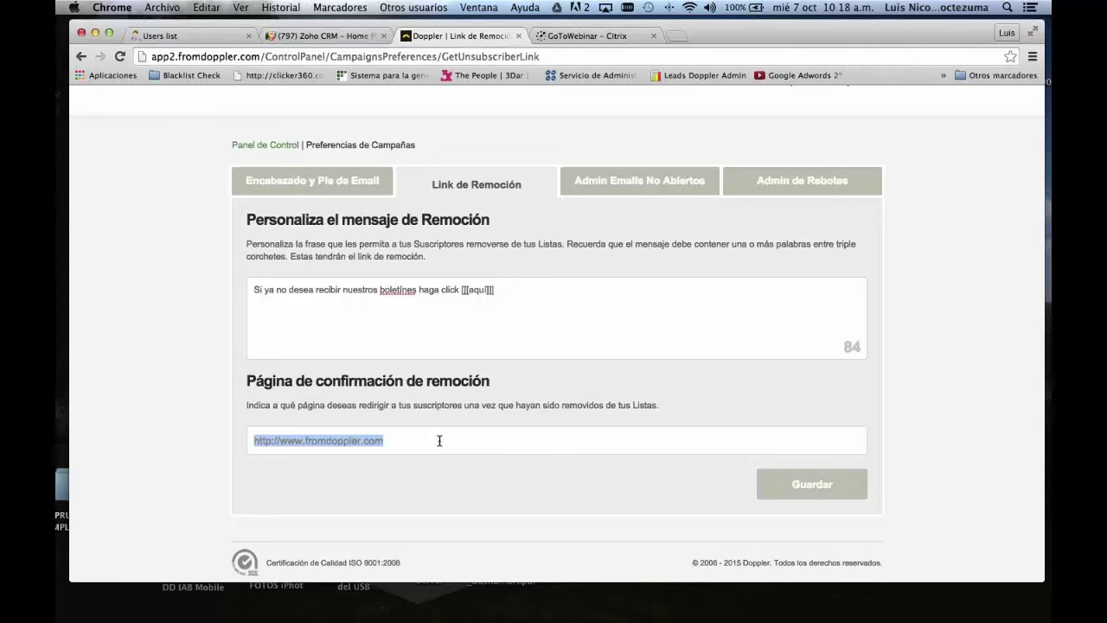
# - Review the Admin Emails No Abiertos subscriber cleanup setting and open the Admin de Rebotes settings
pyautogui.scroll(2, 508, 437)
pyautogui.click(629, 188)
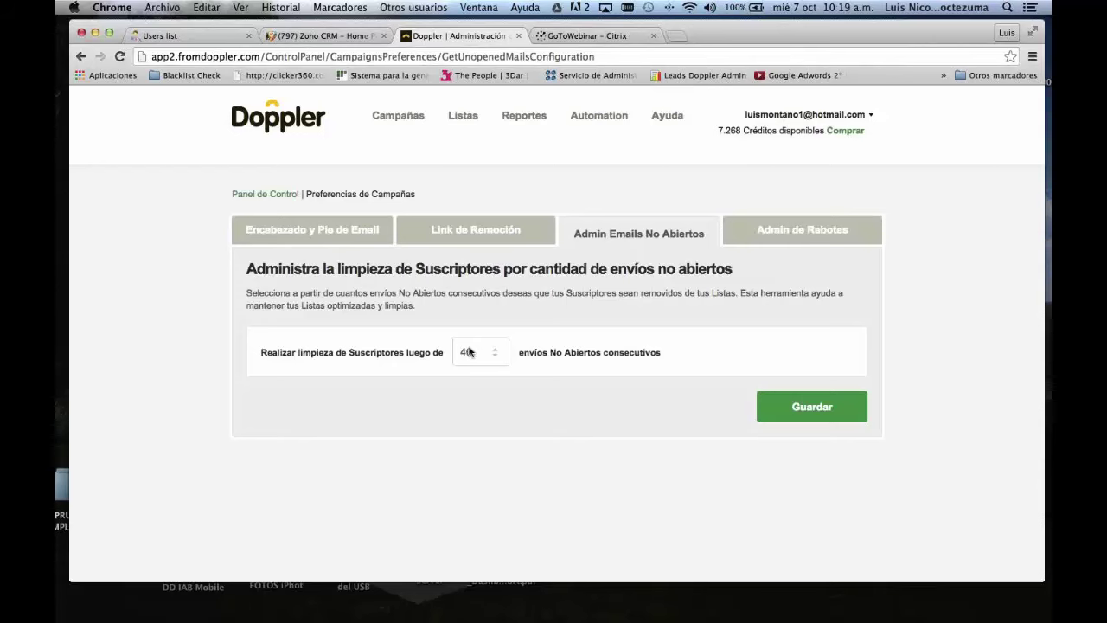
pyautogui.click(790, 237)
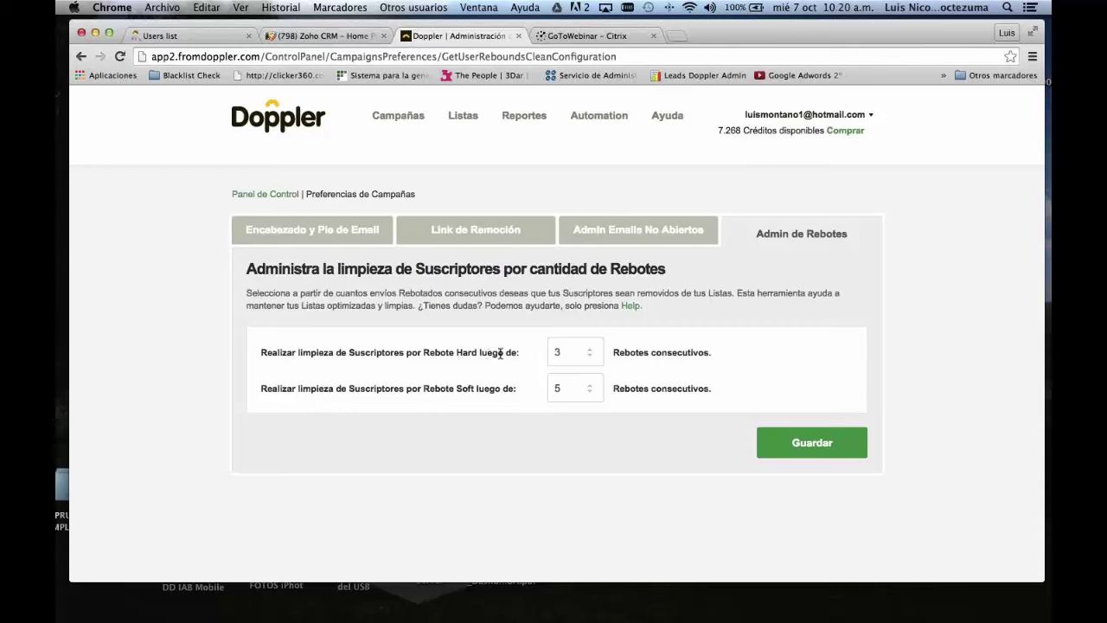
# - Try cleanup limits of 2 and 1 for Rebote Hard and leave it set to 2 consecutive bounces
pyautogui.click(591, 357)
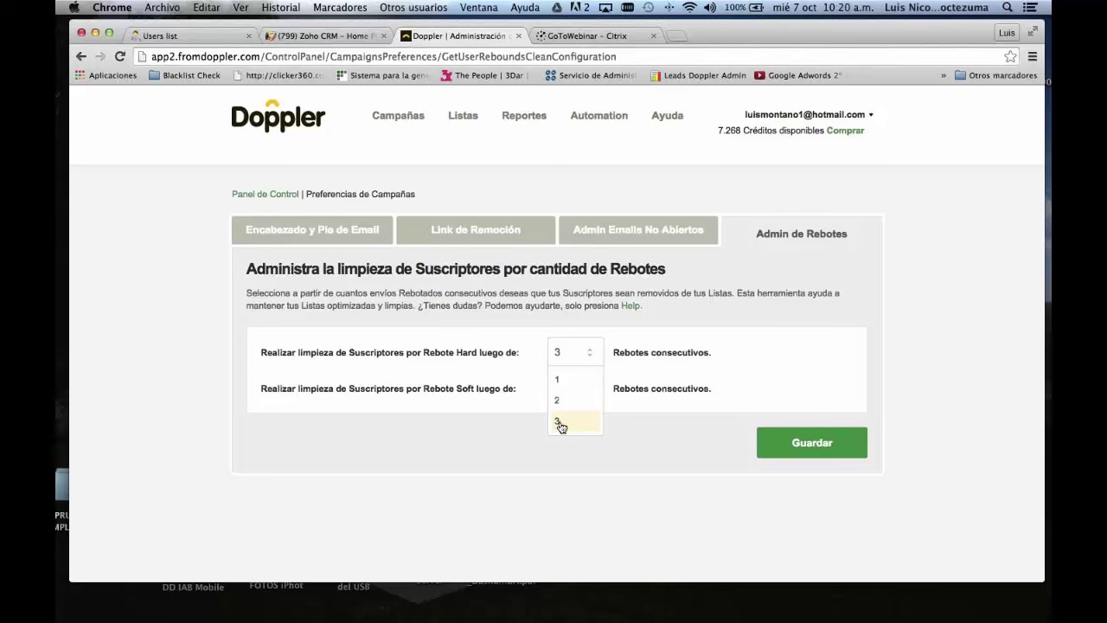
pyautogui.click(558, 402)
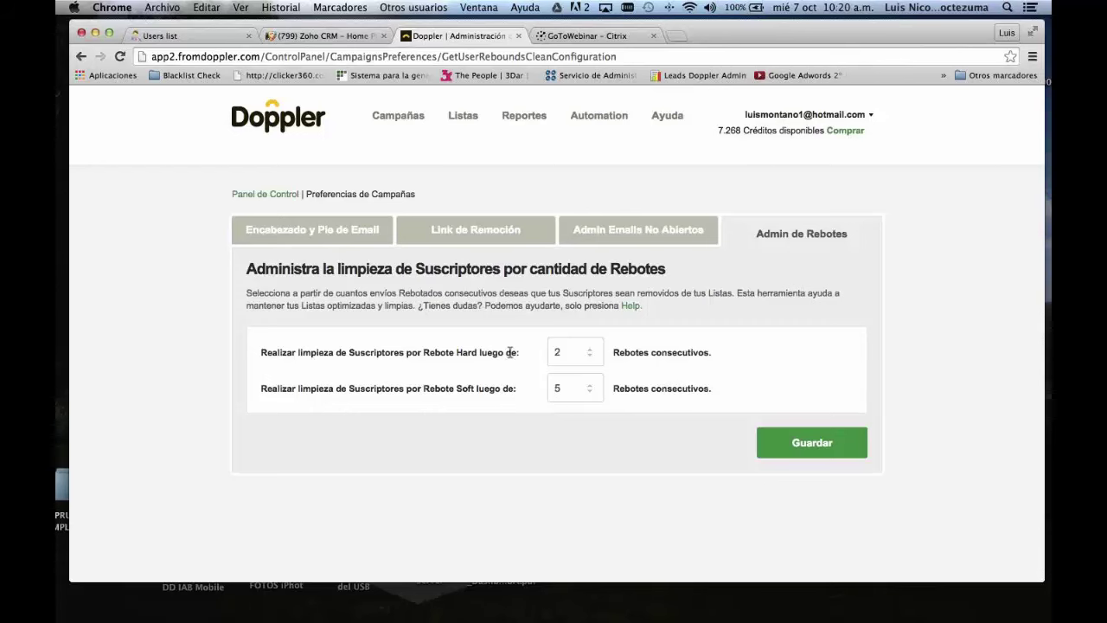
pyautogui.click(587, 355)
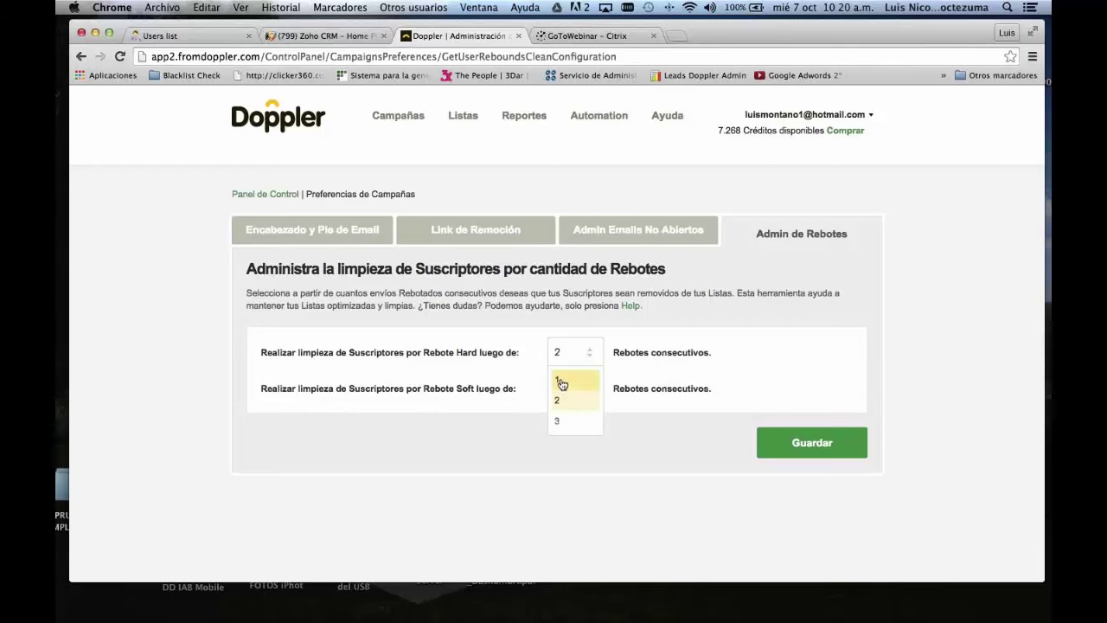
pyautogui.click(562, 382)
pyautogui.click(588, 356)
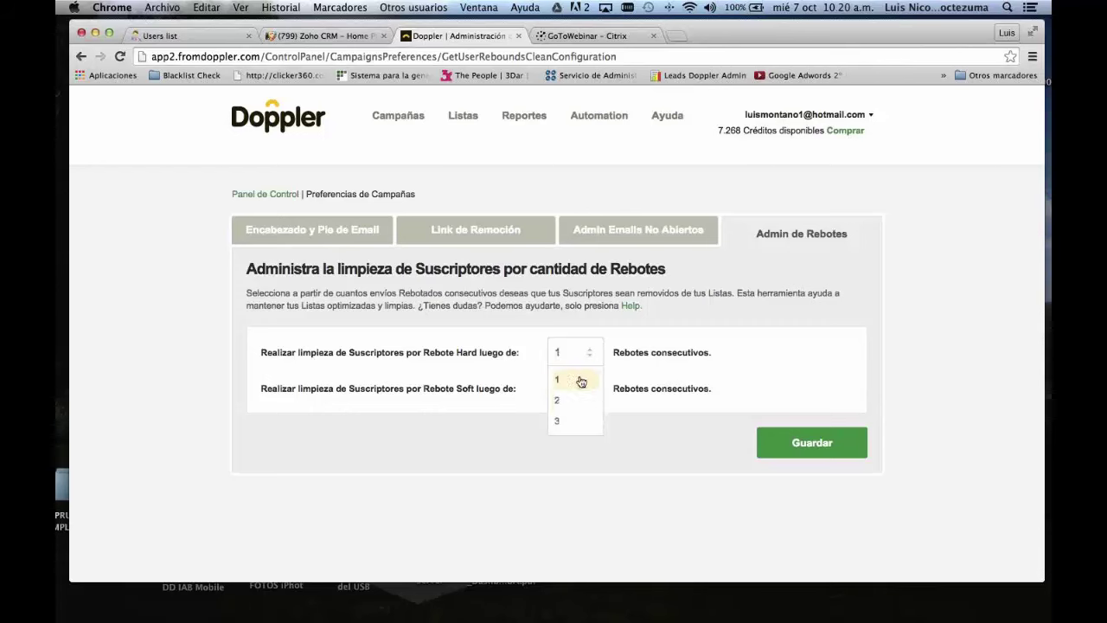
pyautogui.click(563, 402)
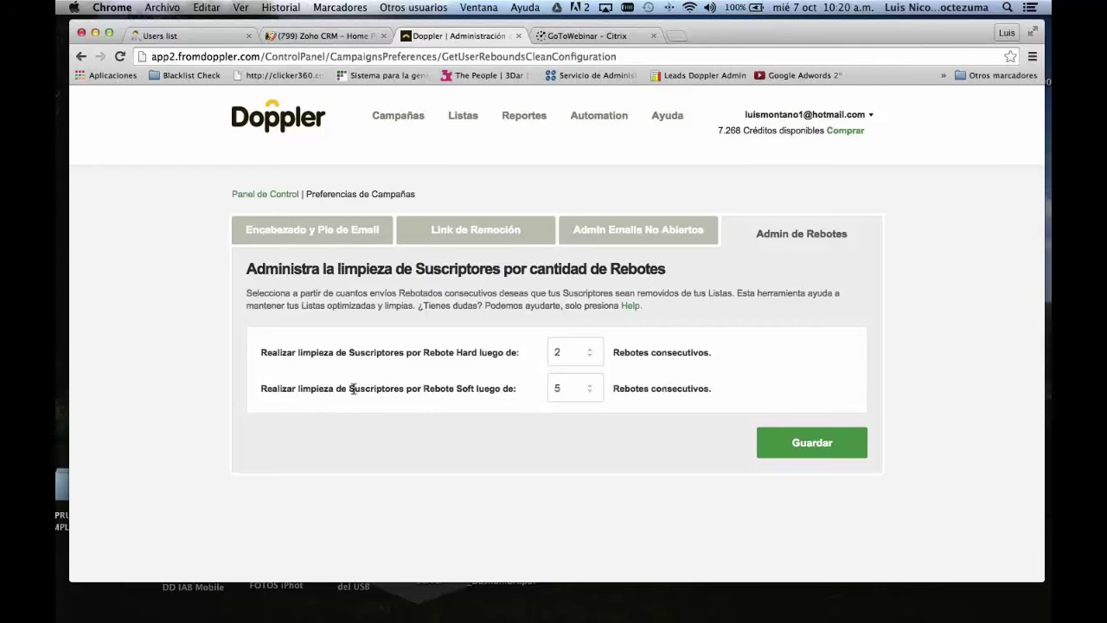
# - Check the available cleanup limits for Rebote Soft and keep 5 consecutive bounces selected
pyautogui.moveTo(350, 388); pyautogui.dragTo(480, 388)
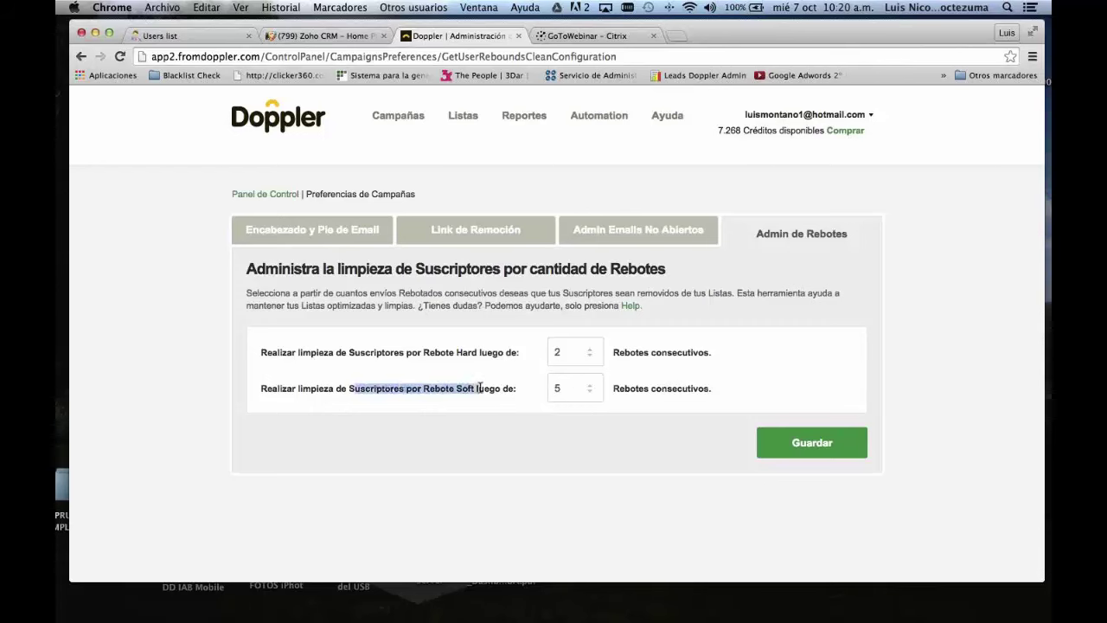
pyautogui.click(441, 388)
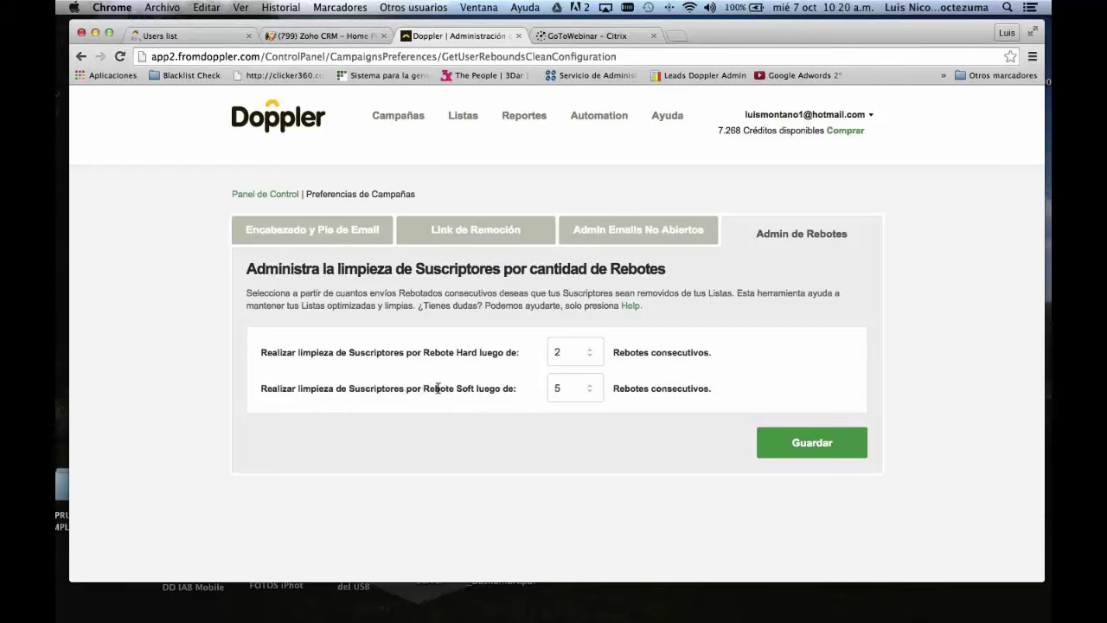
pyautogui.moveTo(438, 388); pyautogui.dragTo(474, 389)
pyautogui.click(587, 394)
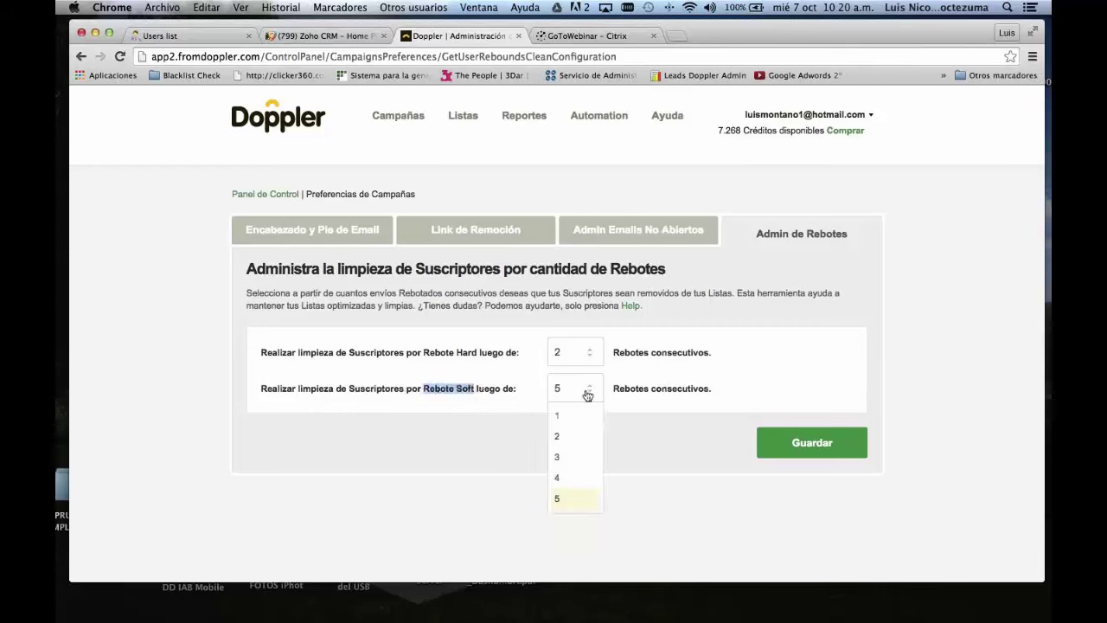
pyautogui.click(471, 388)
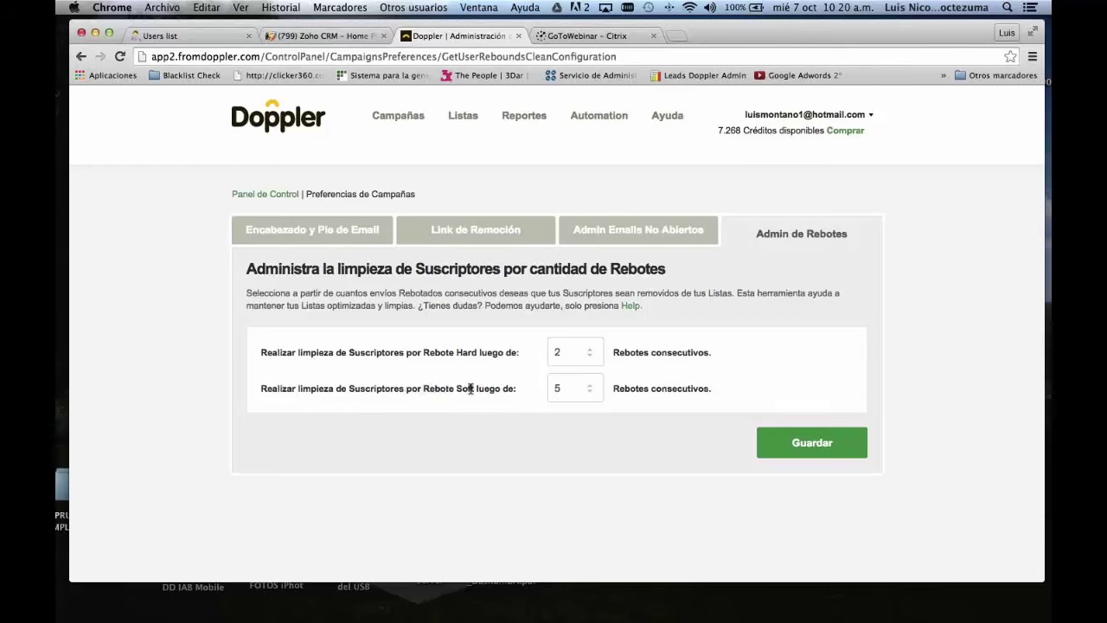
pyautogui.moveTo(475, 389); pyautogui.dragTo(424, 388)
pyautogui.click(588, 396)
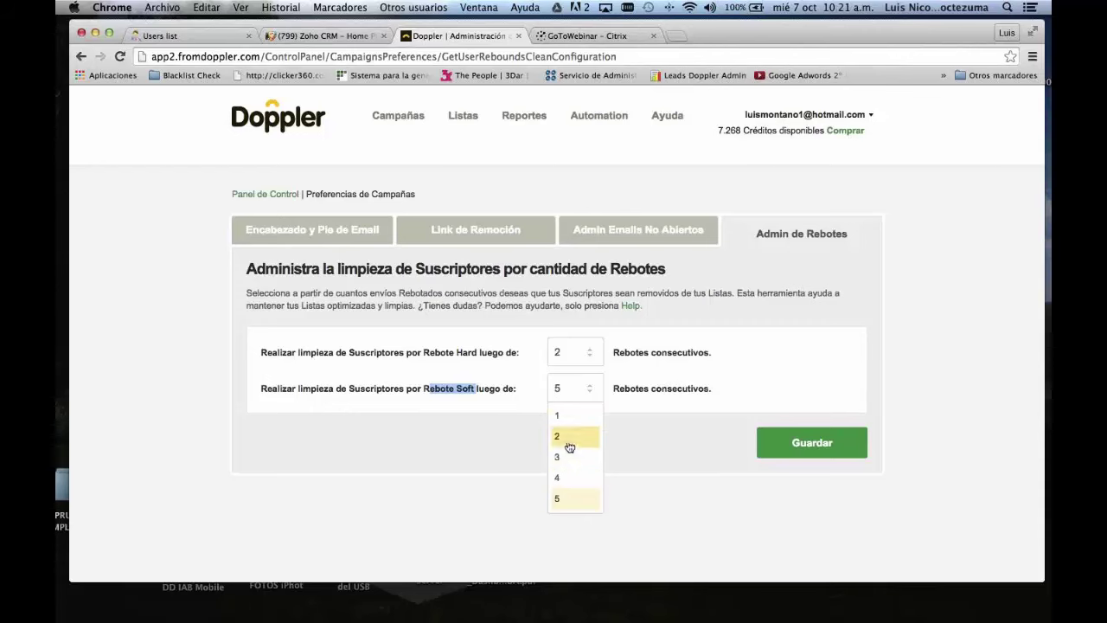
pyautogui.click(560, 501)
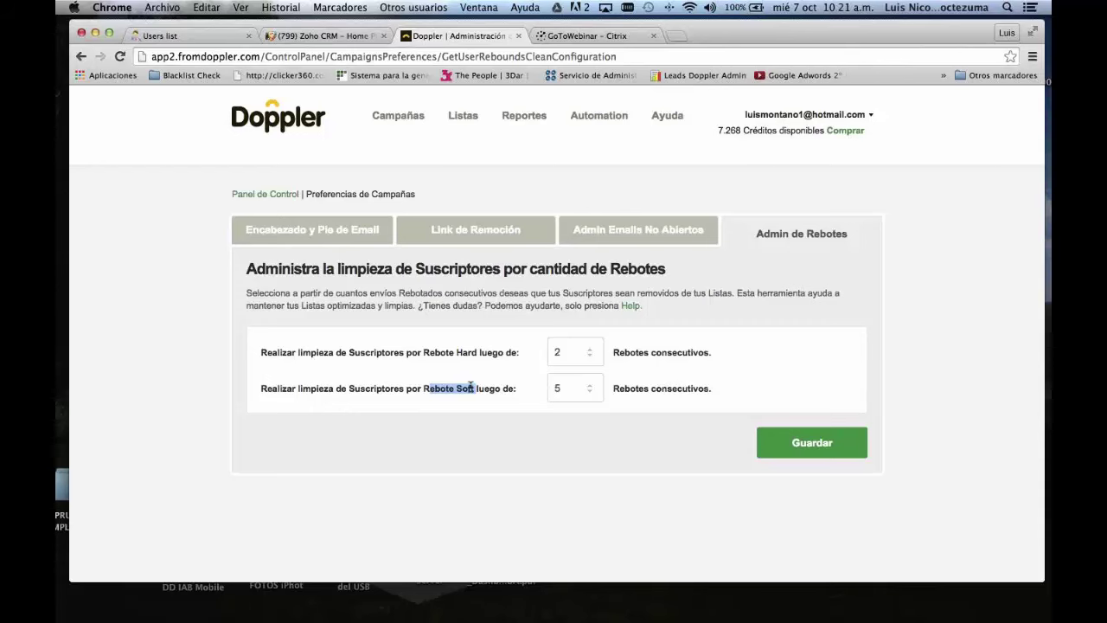
pyautogui.moveTo(476, 389); pyautogui.dragTo(423, 388)
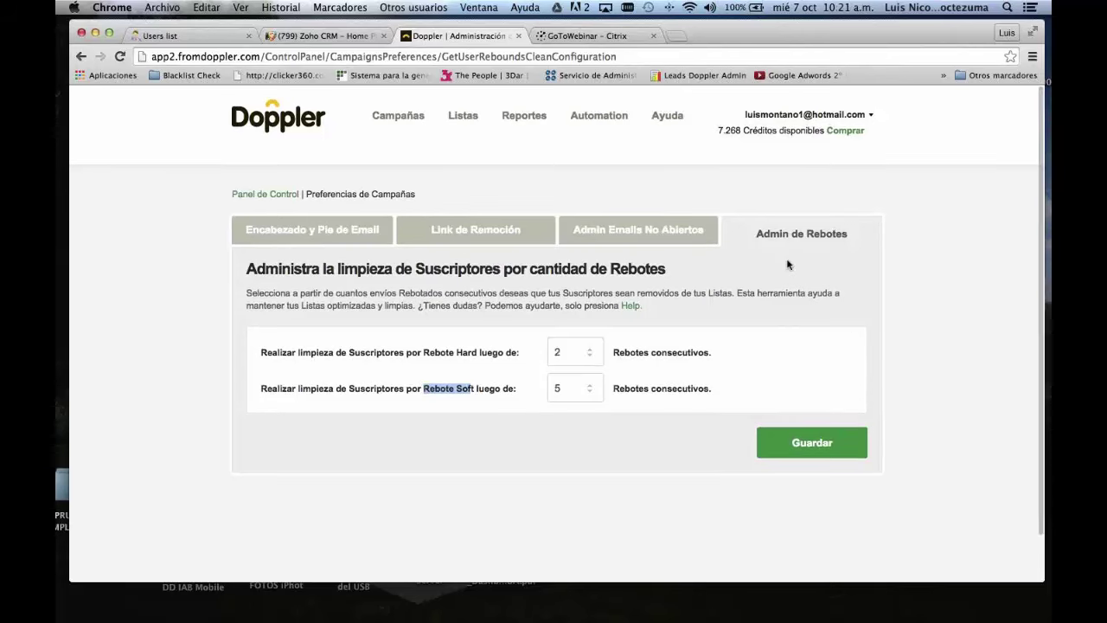
# - Return to the Panel de Control and open Compartir en Redes Sociales under Preferencias de Redes Sociales
pyautogui.click(261, 200)
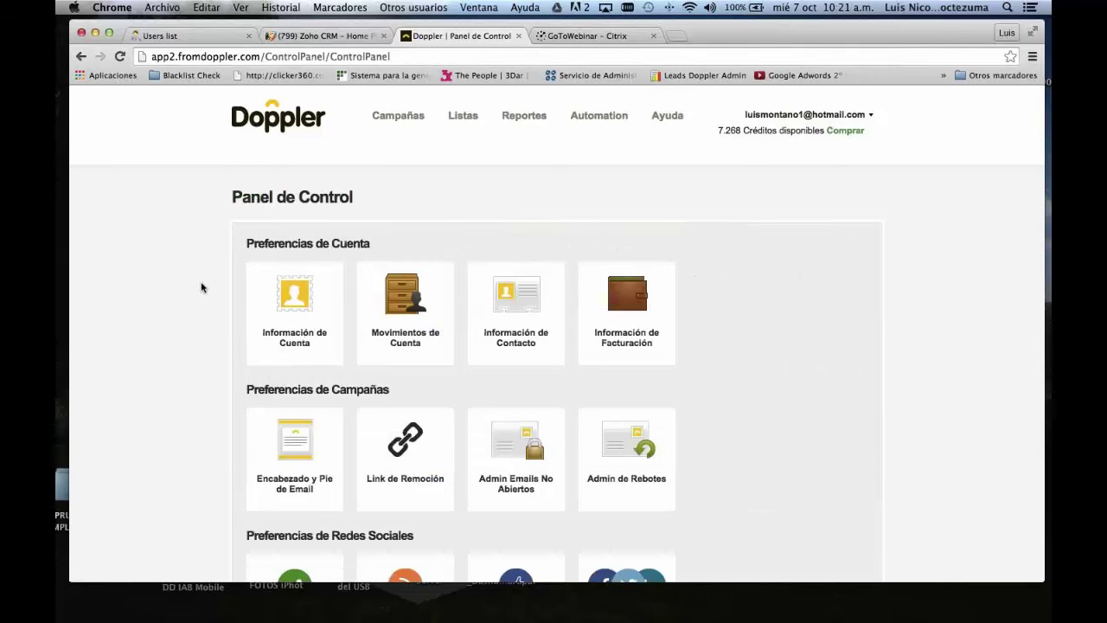
pyautogui.scroll(-5, 201, 287)
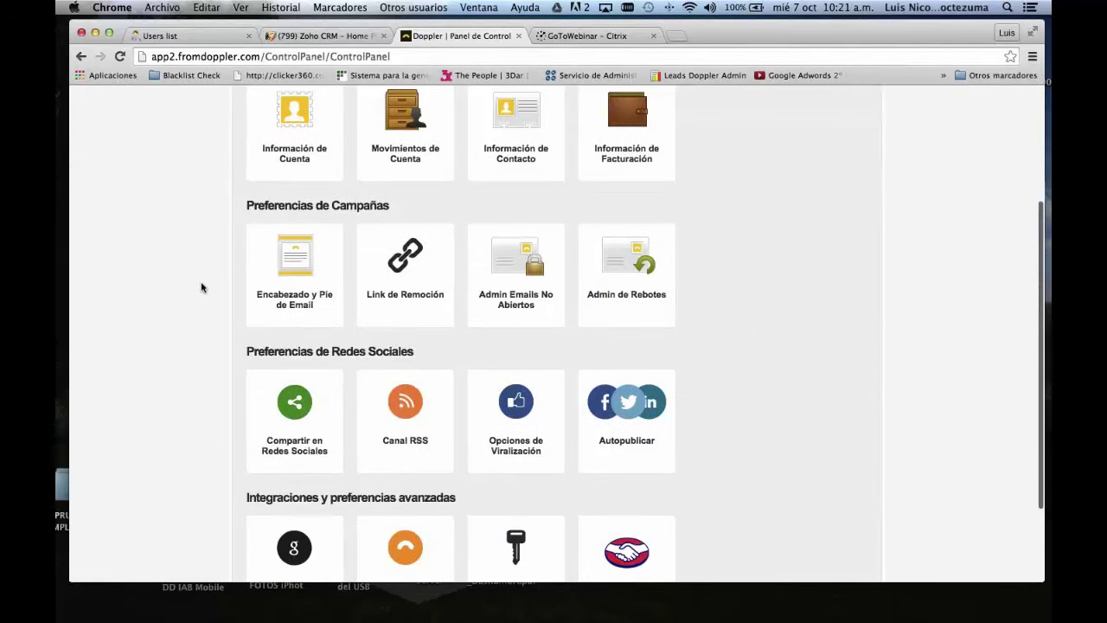
pyautogui.scroll(-1, 201, 288)
pyautogui.scroll(-2, 200, 287)
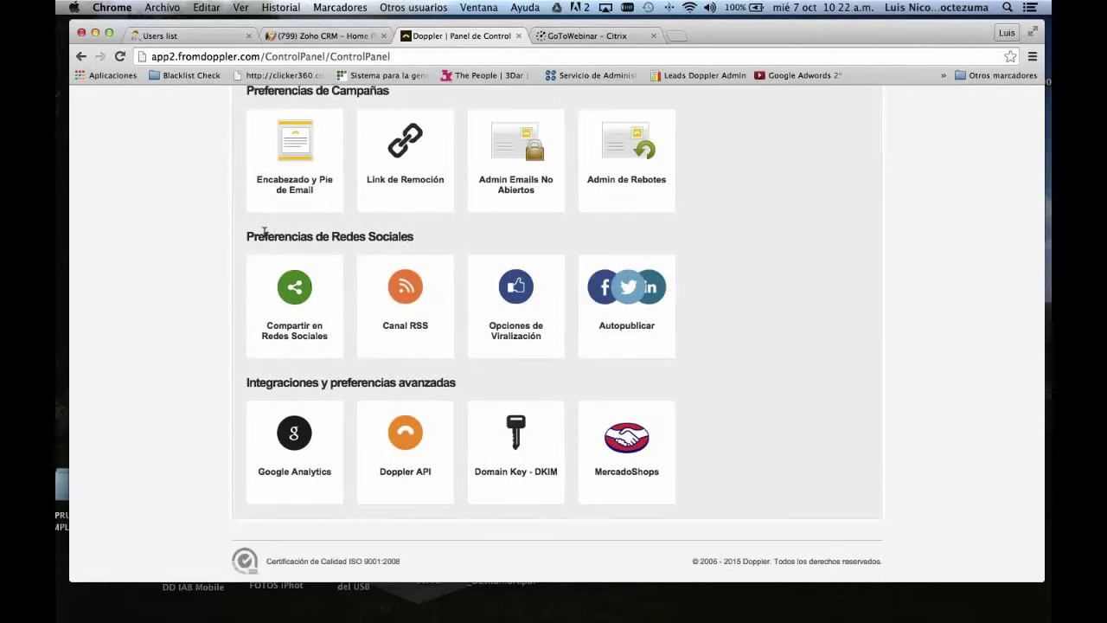
pyautogui.click(296, 292)
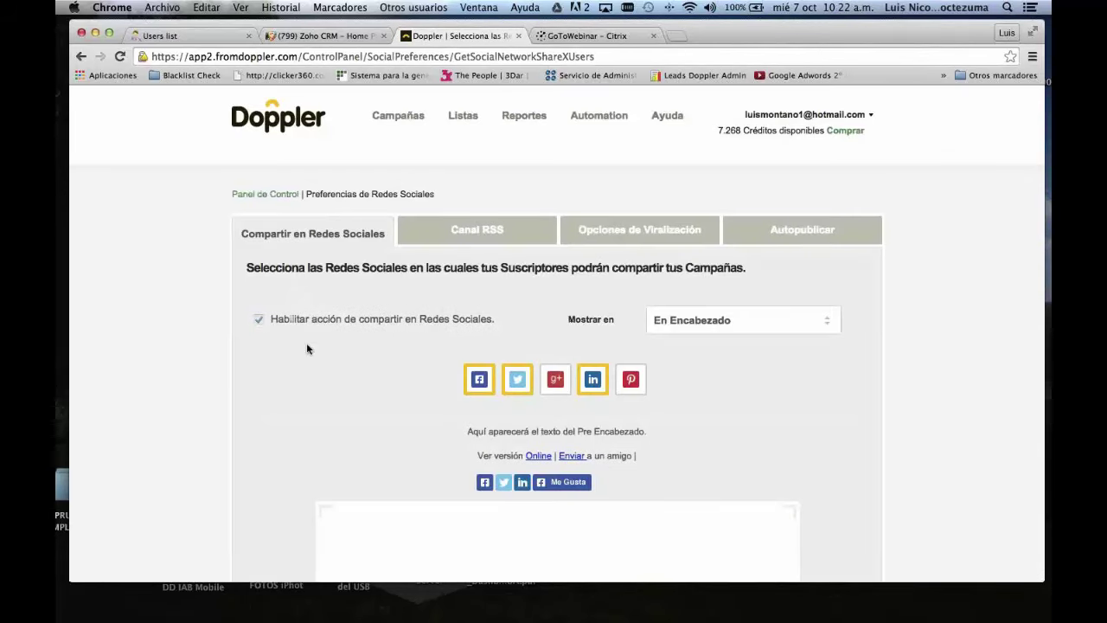
# - Examine the social network sharing options, the selected networks and the campaign preview down to the unsubscribe line
pyautogui.scroll(-2, 316, 270)
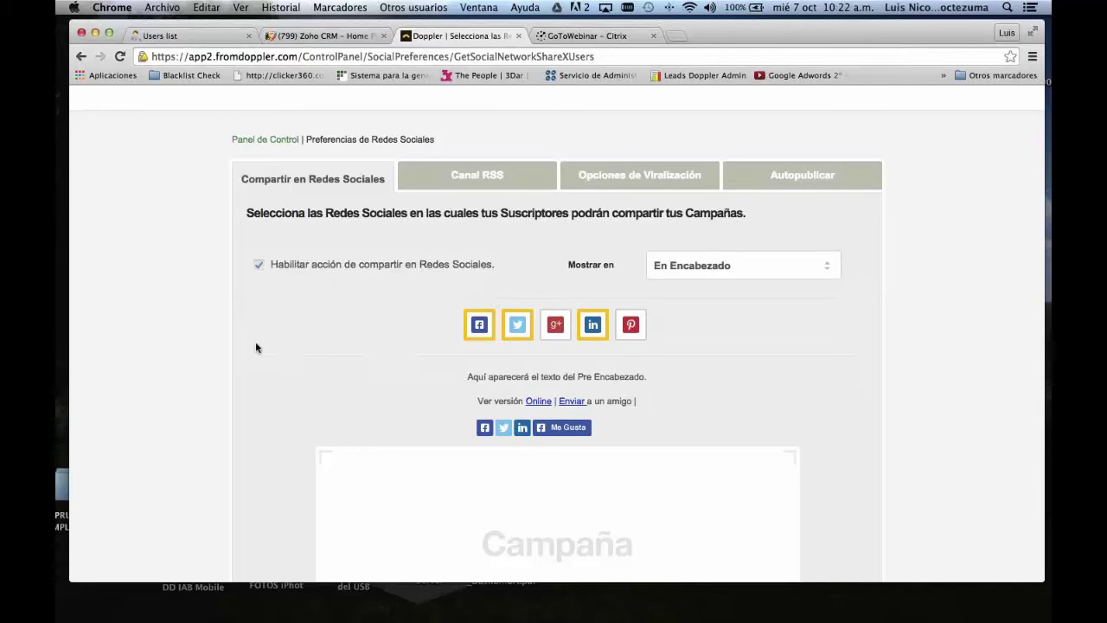
pyautogui.scroll(-1, 257, 348)
pyautogui.scroll(-5, 257, 347)
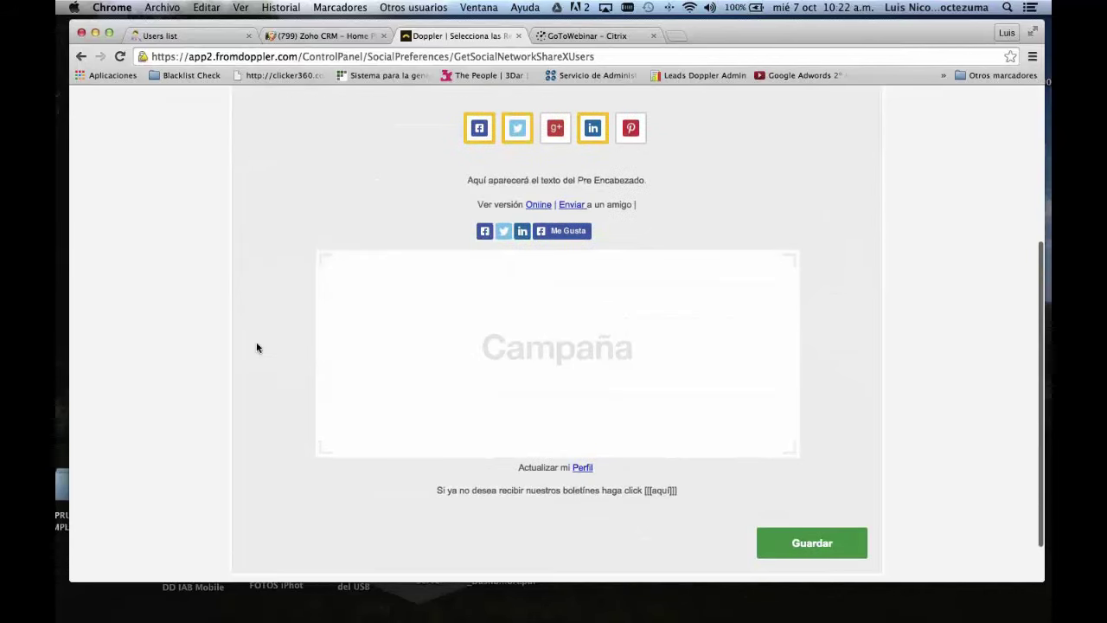
pyautogui.scroll(2, 256, 348)
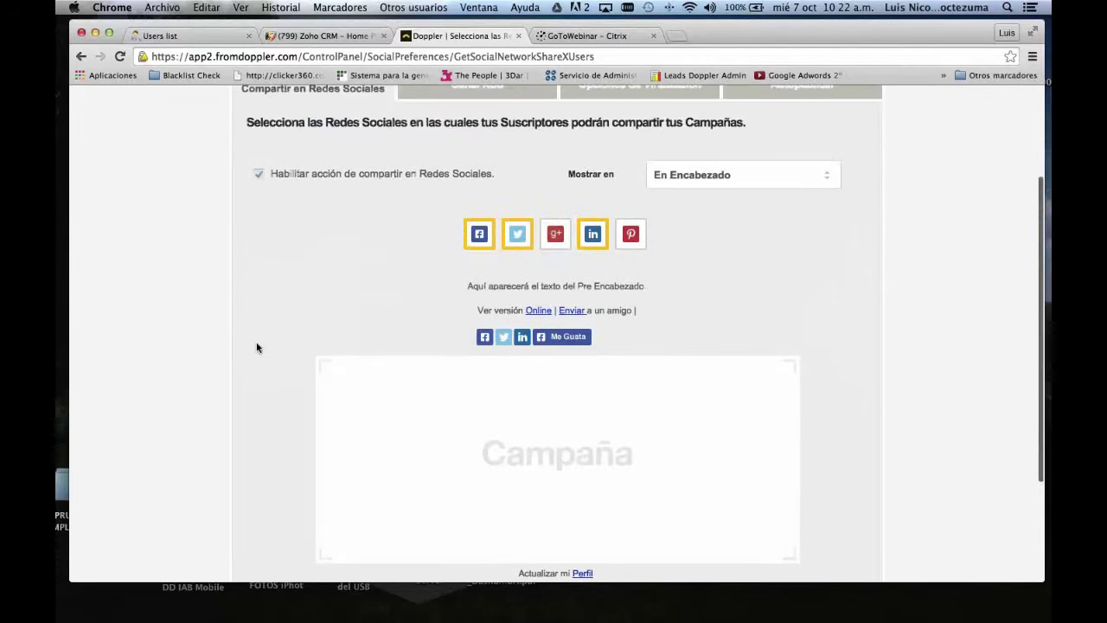
pyautogui.scroll(2, 256, 348)
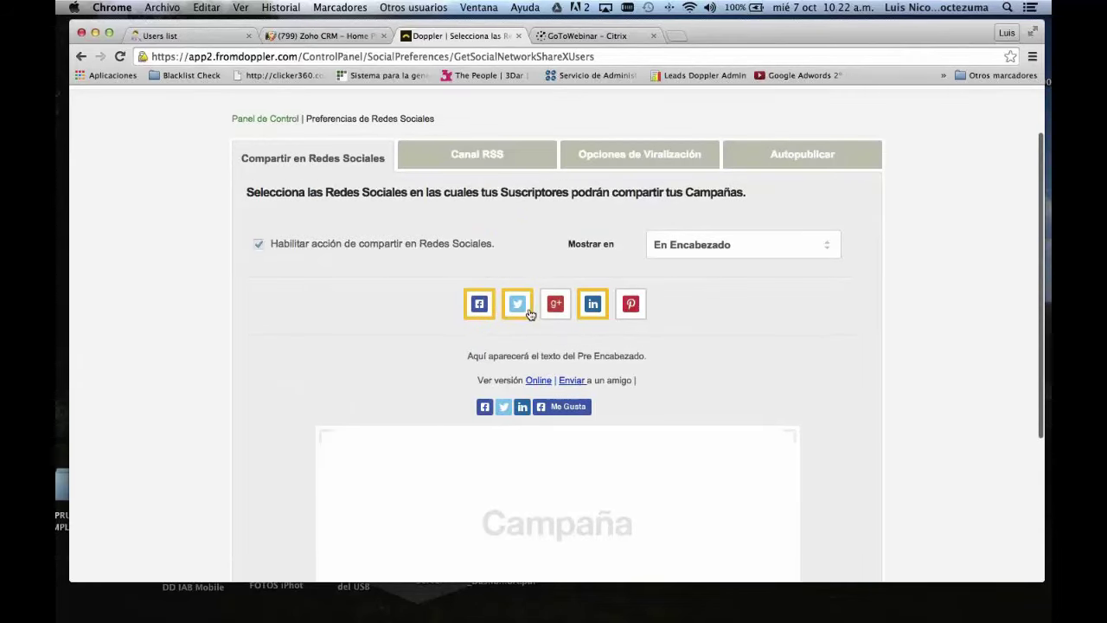
# - Check the selectable social networks and the available Mostrar en placement options, leaving En Encabezado selected
pyautogui.click(593, 310)
pyautogui.click(593, 310)
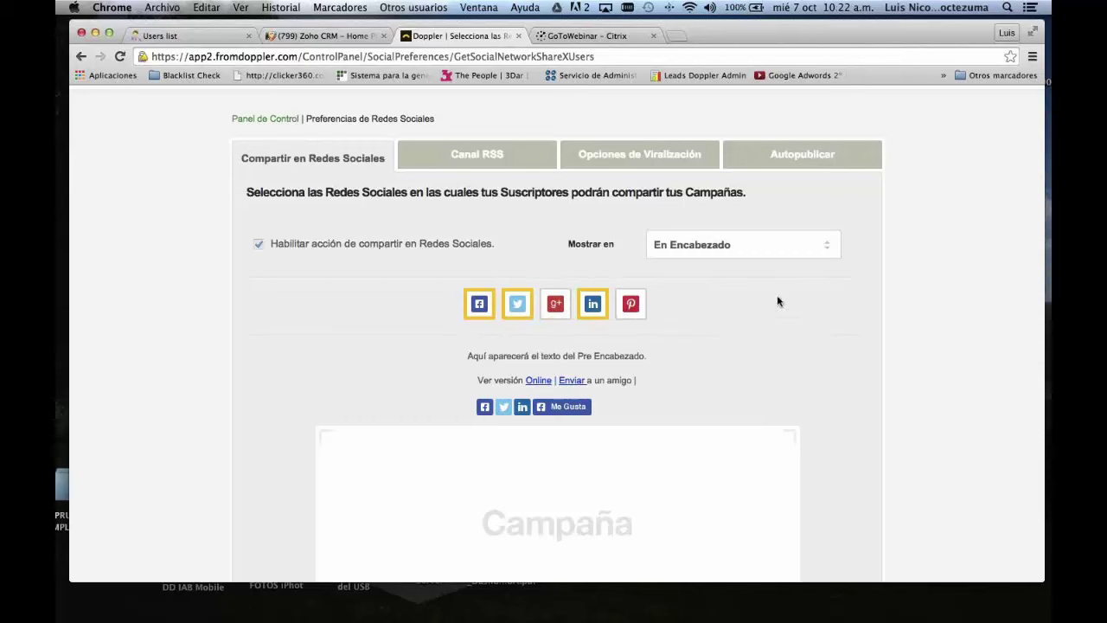
pyautogui.click(826, 256)
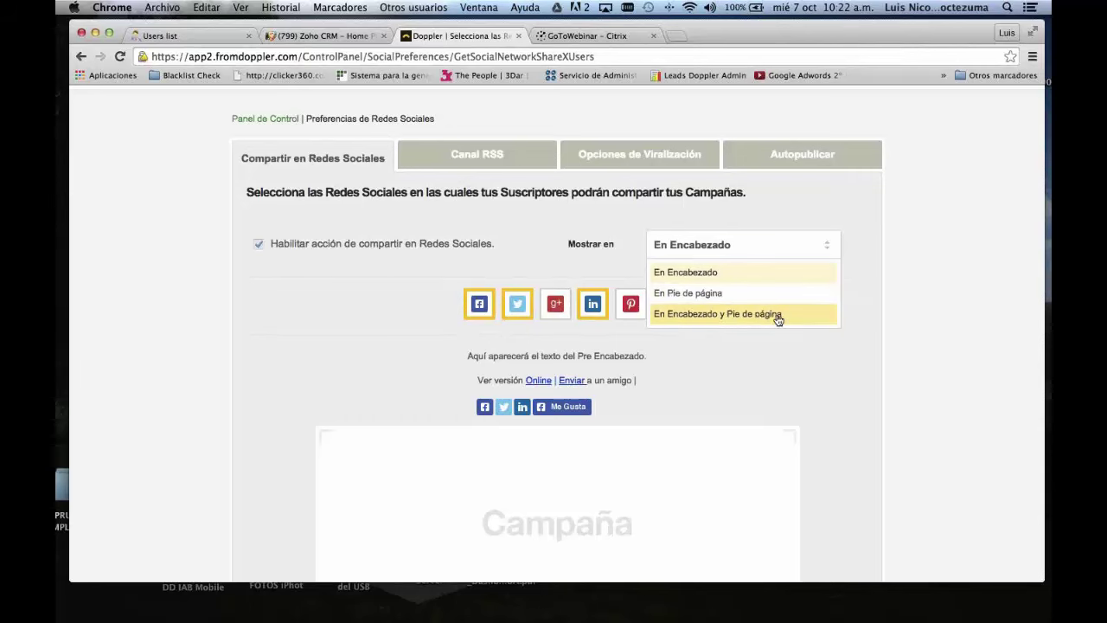
pyautogui.click(348, 314)
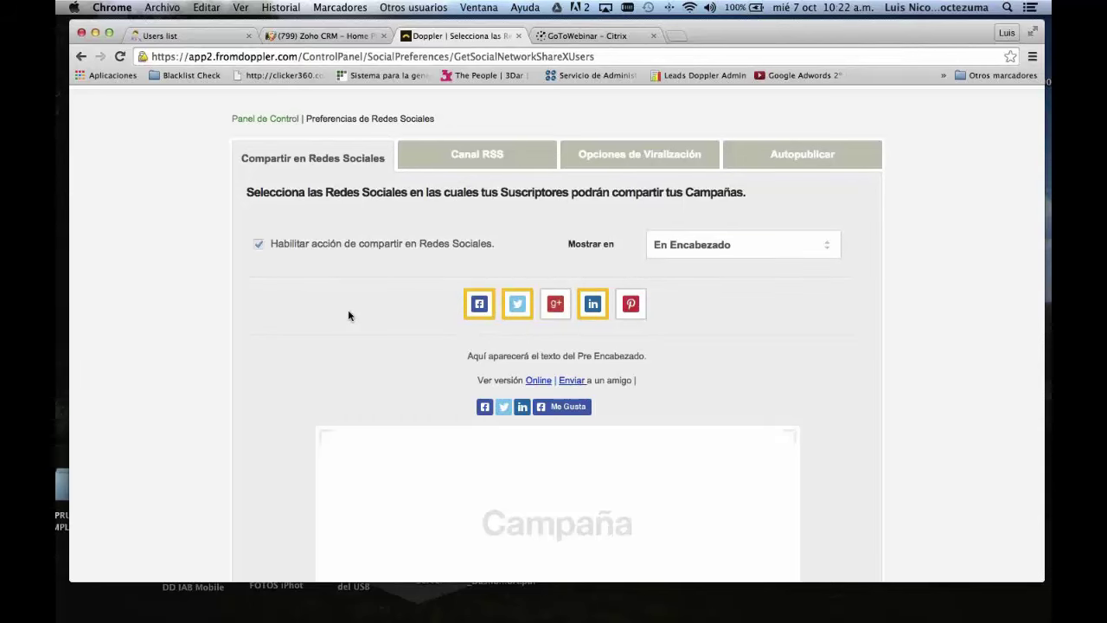
# - Open the Primeros pasos en Doppler page from the account options to view the three getting-started stages
pyautogui.scroll(1, 348, 315)
pyautogui.scroll(3, 349, 315)
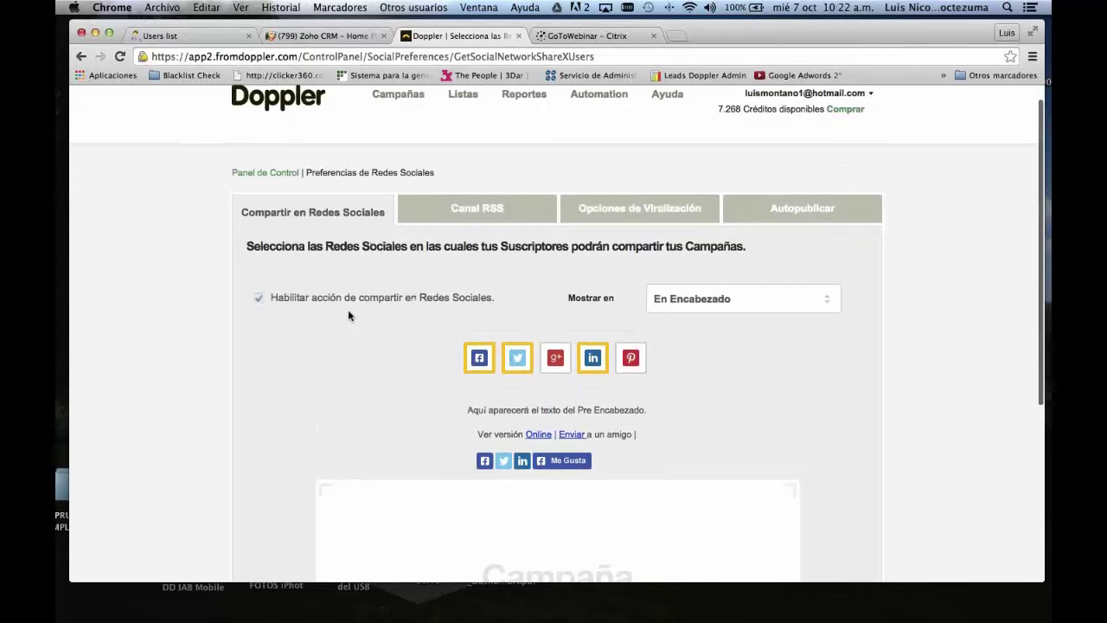
pyautogui.scroll(1, 349, 314)
pyautogui.moveTo(805, 116)
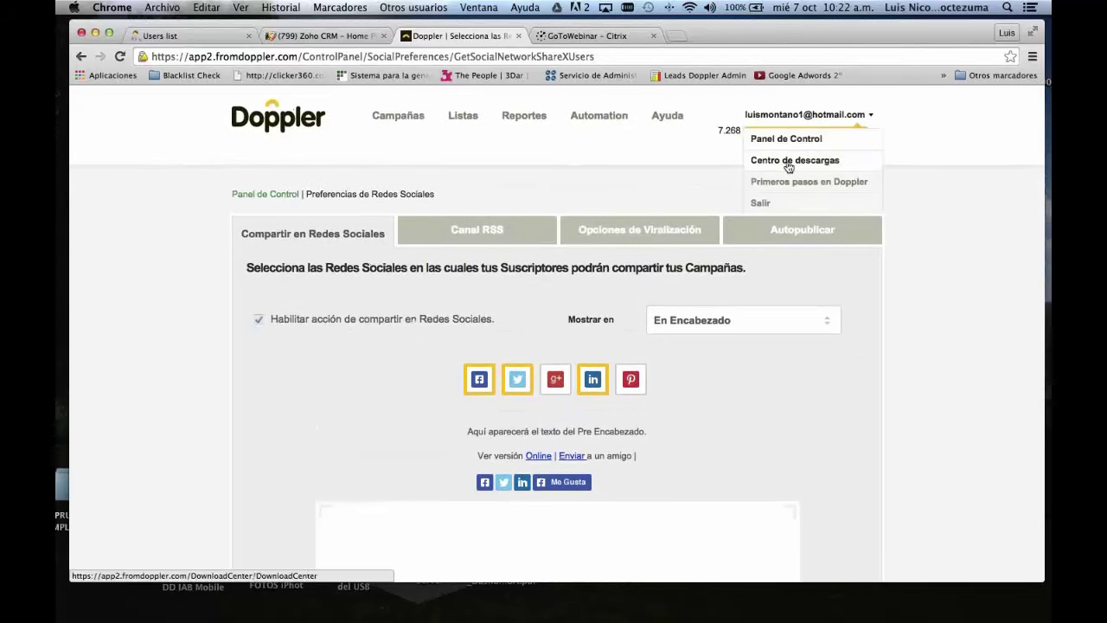
pyautogui.click(806, 187)
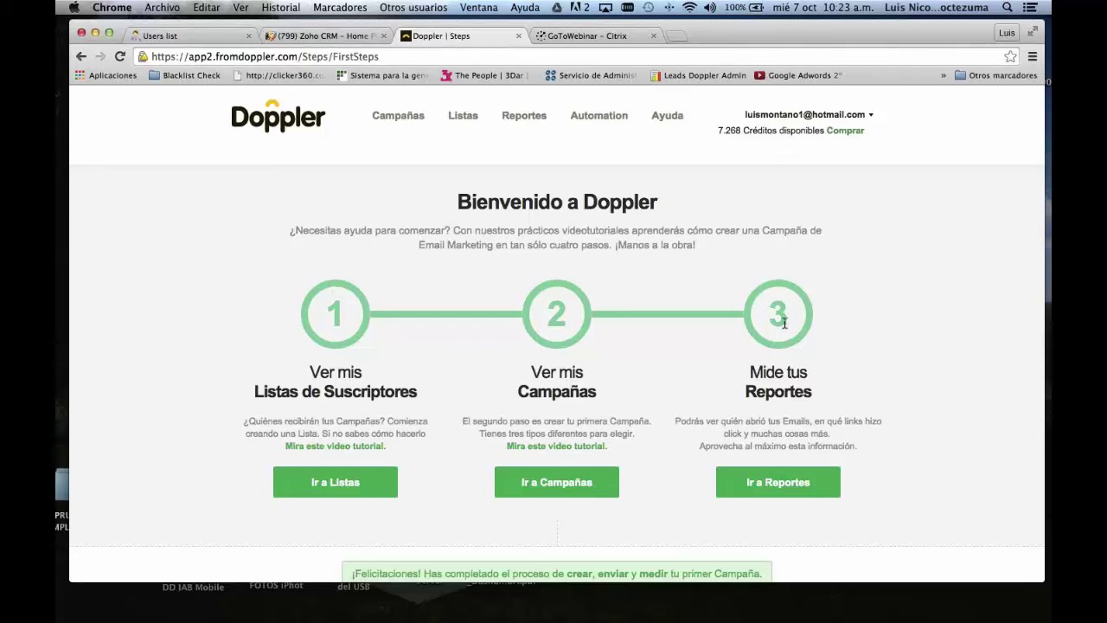
# - View the campaign drafts under Campañas and open Listas Principales under Listas
pyautogui.click(399, 118)
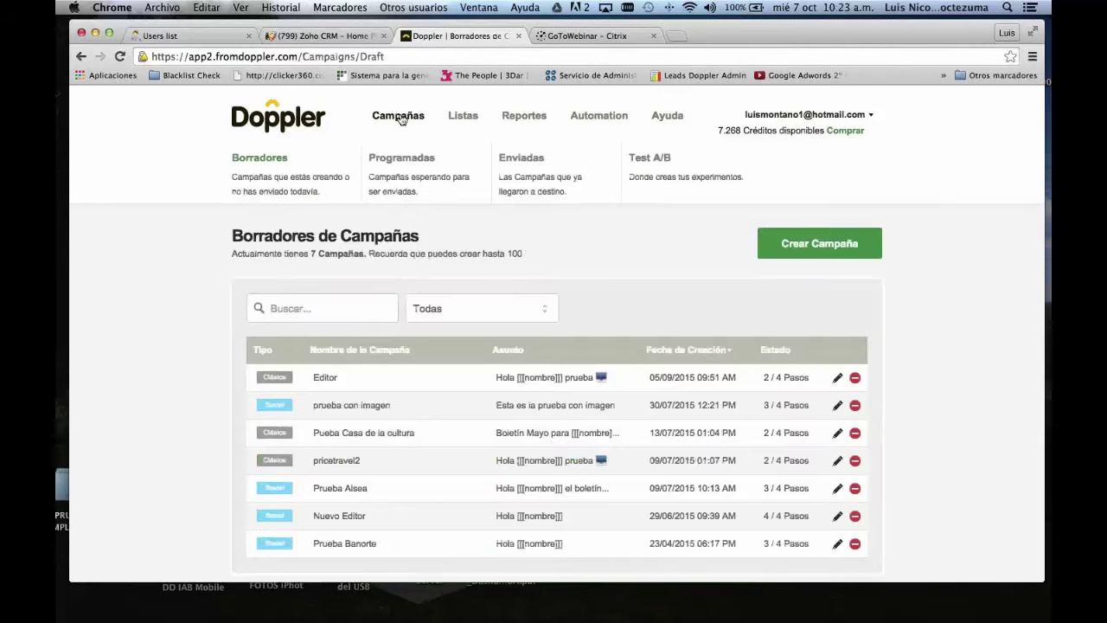
pyautogui.click(464, 118)
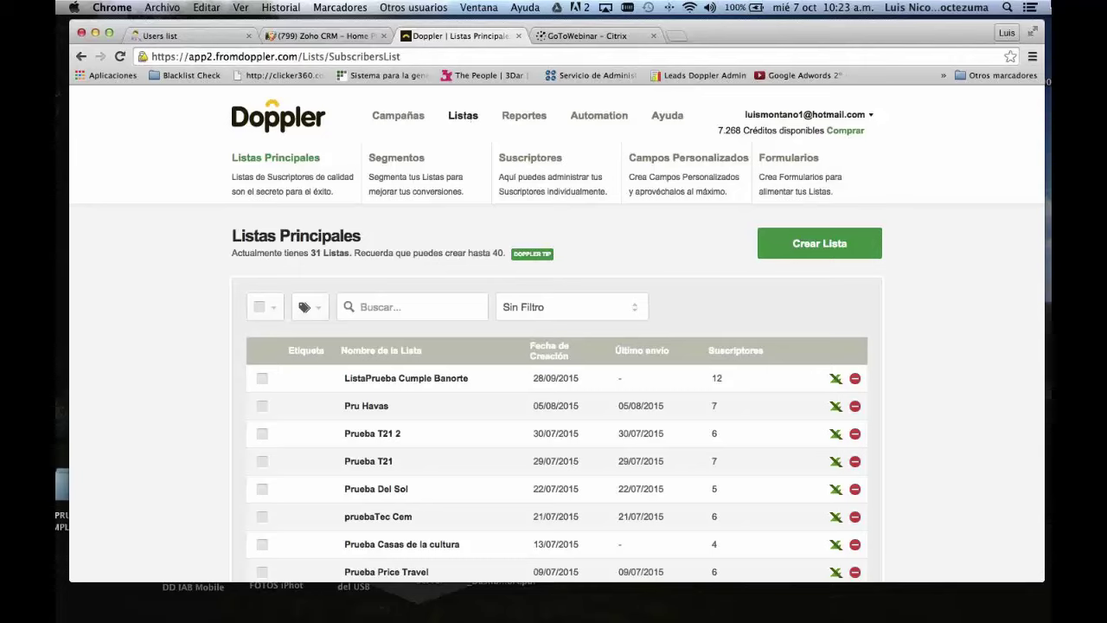
# - Switch to the Finder window showing DEMO_Webinar and go back to the DEMO_Doppler folder
pyautogui.moveTo(1042, 7)
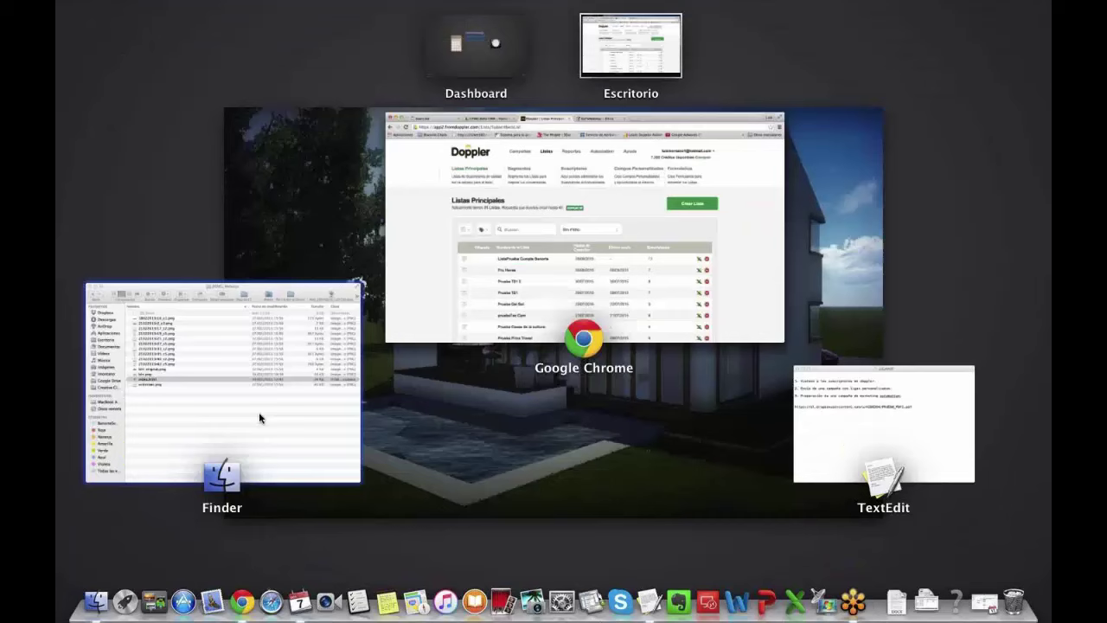
pyautogui.click(258, 415)
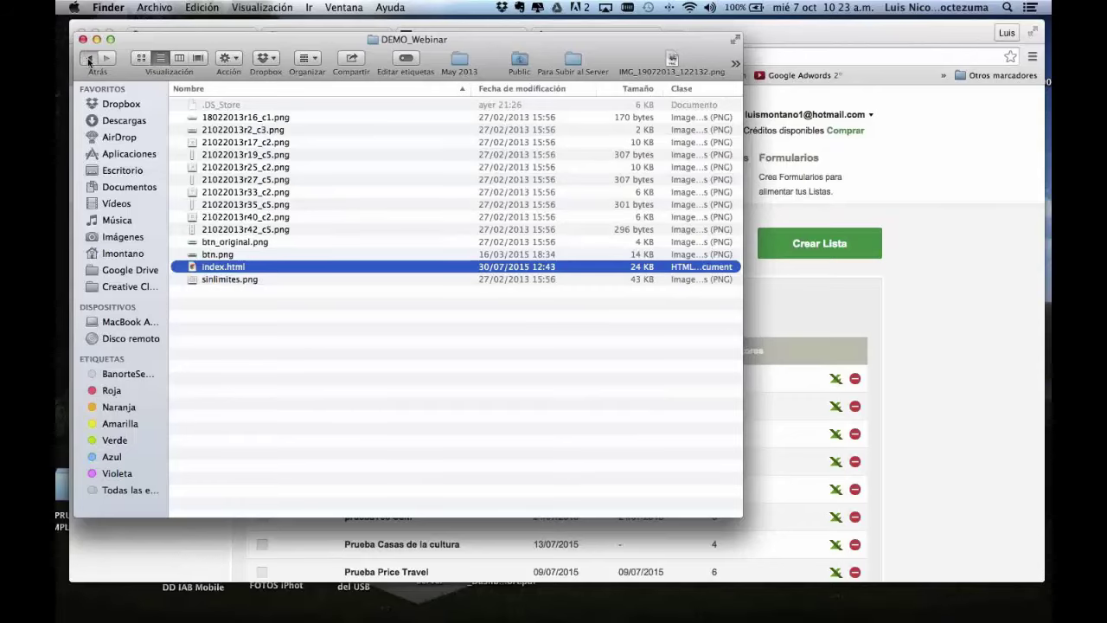
pyautogui.click(87, 58)
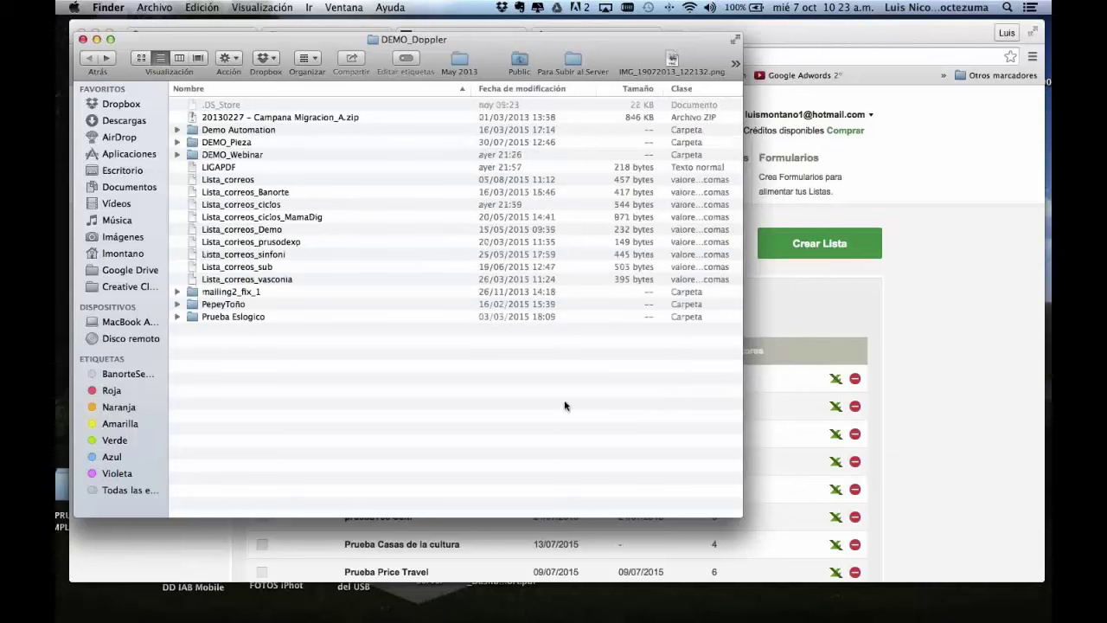
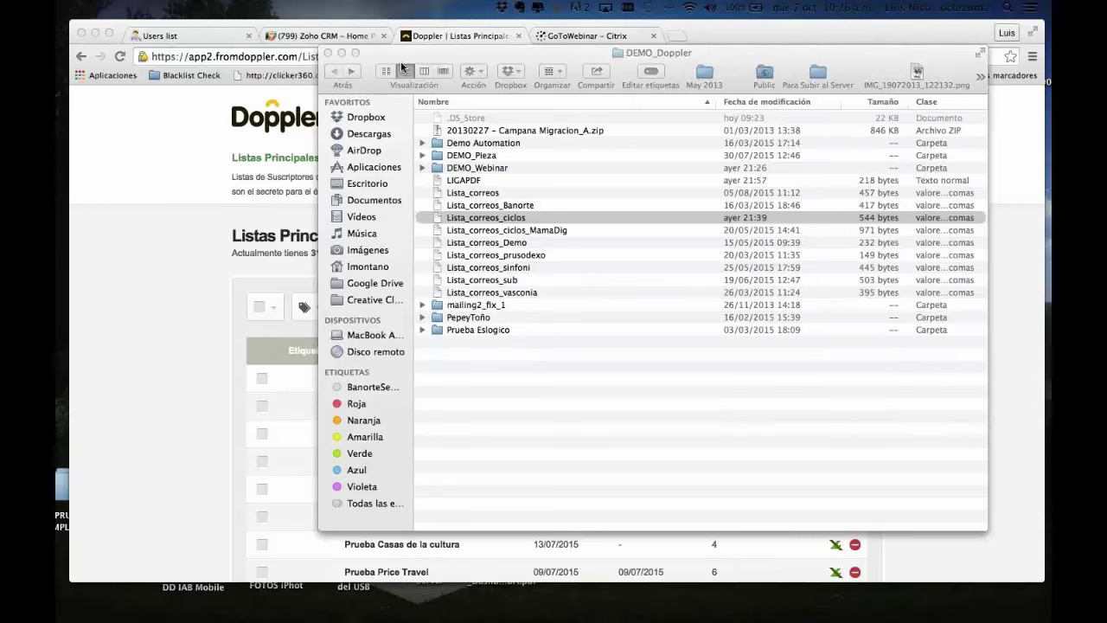
# - Switch to Excel with Lista_correos_ciclos.csv open and move its window away from the screen edge
pyautogui.click(603, 55)
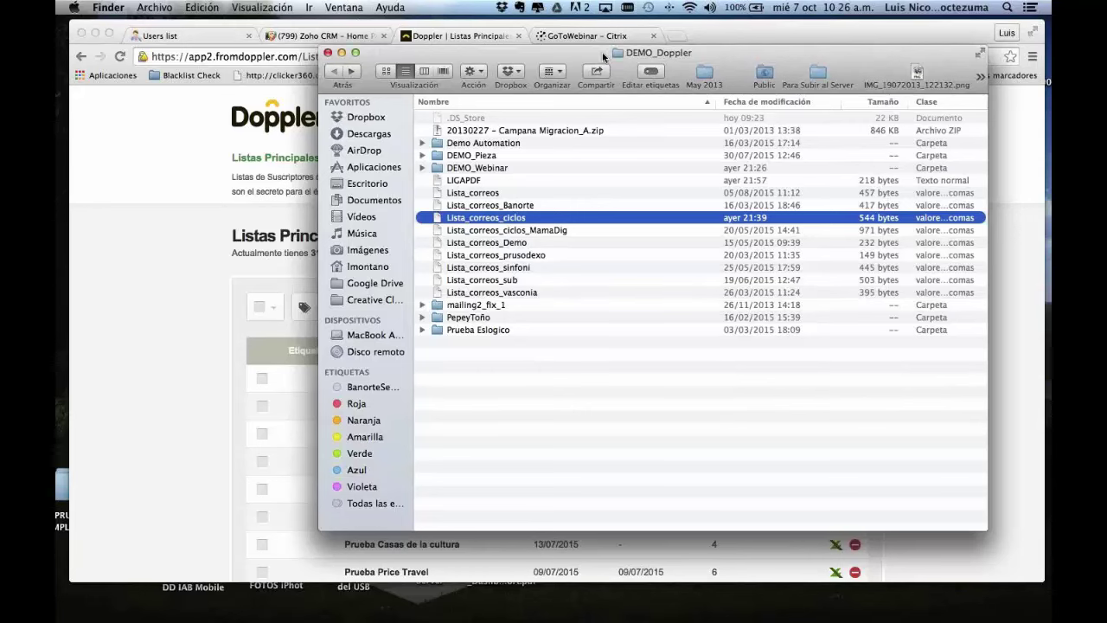
pyautogui.click(147, 257)
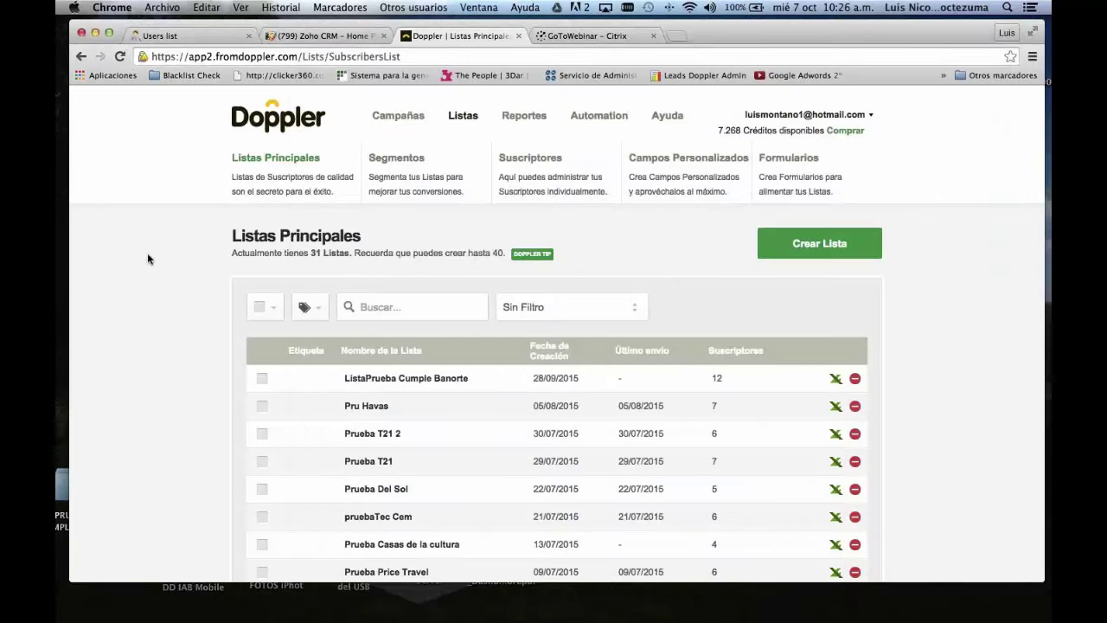
pyautogui.press('super+Tab')
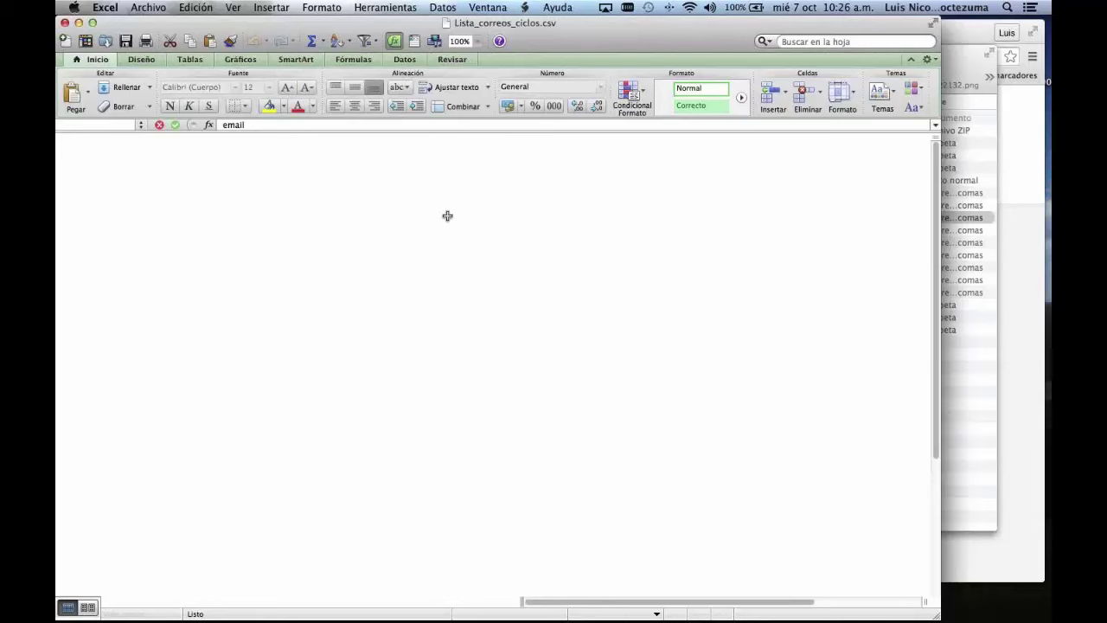
pyautogui.moveTo(498, 26); pyautogui.dragTo(539, 34)
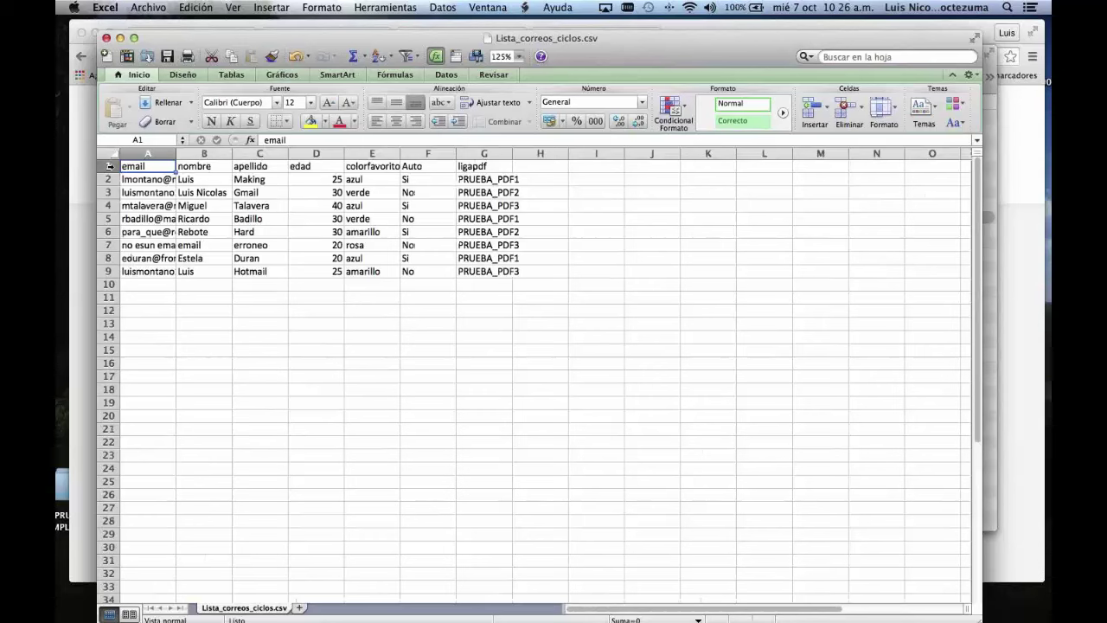
# - Select the header row and widen column A to fit the full email addresses
pyautogui.click(109, 165)
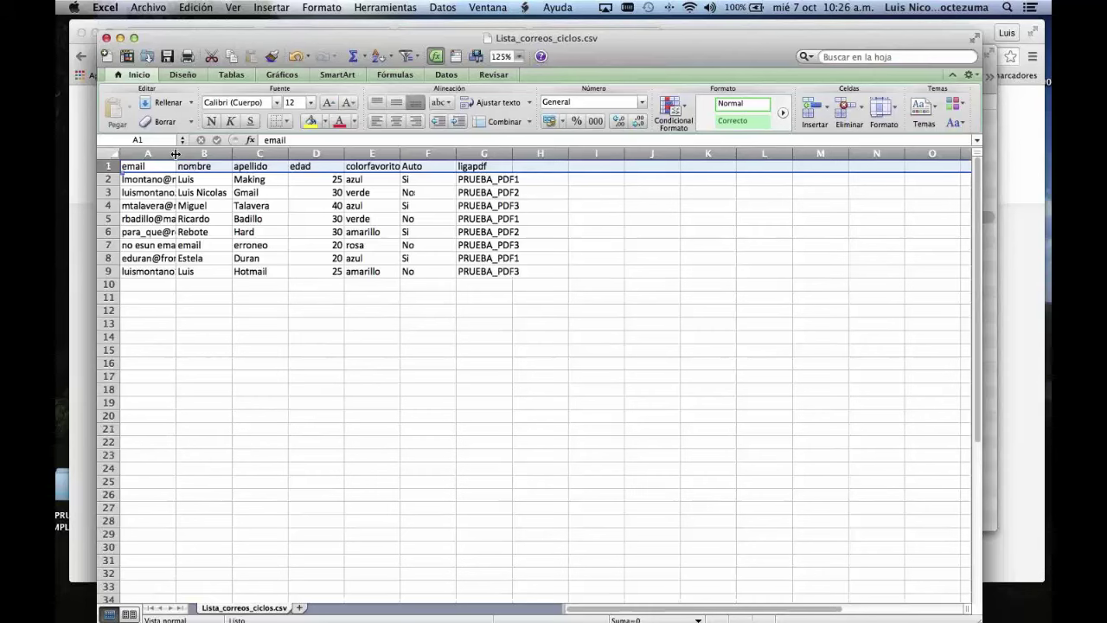
pyautogui.moveTo(176, 154); pyautogui.dragTo(213, 157)
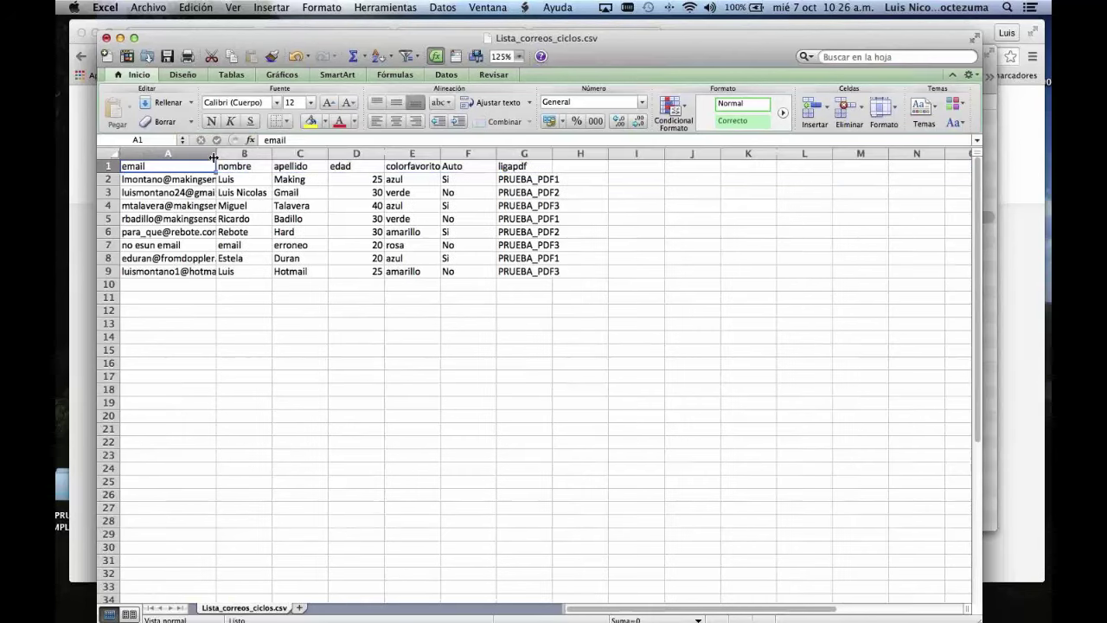
pyautogui.doubleClick(213, 157)
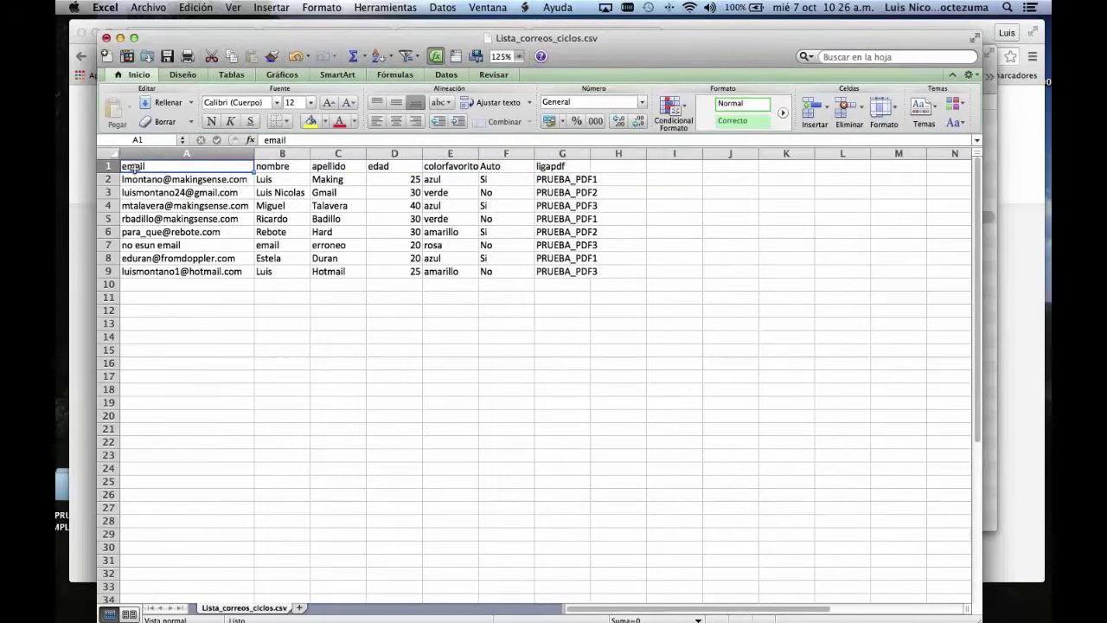
# - Examine the nombre and apellido headers and the additional field headers edad, colorfavorito and Auto in row 1
pyautogui.click(273, 166)
pyautogui.click(331, 167)
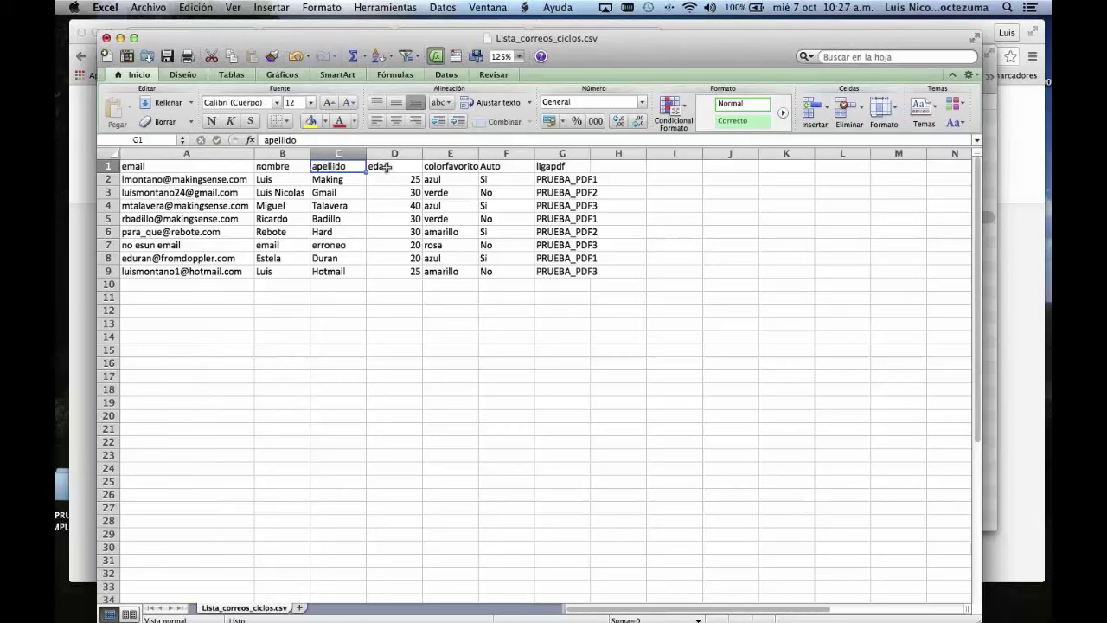
pyautogui.moveTo(385, 166); pyautogui.dragTo(719, 168)
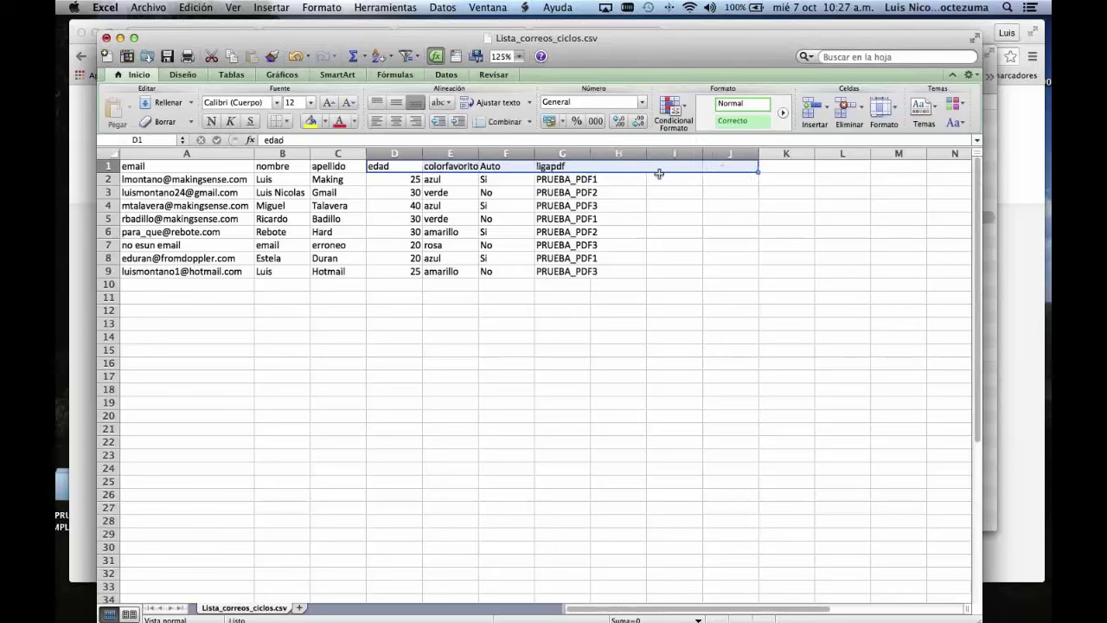
pyautogui.click(619, 167)
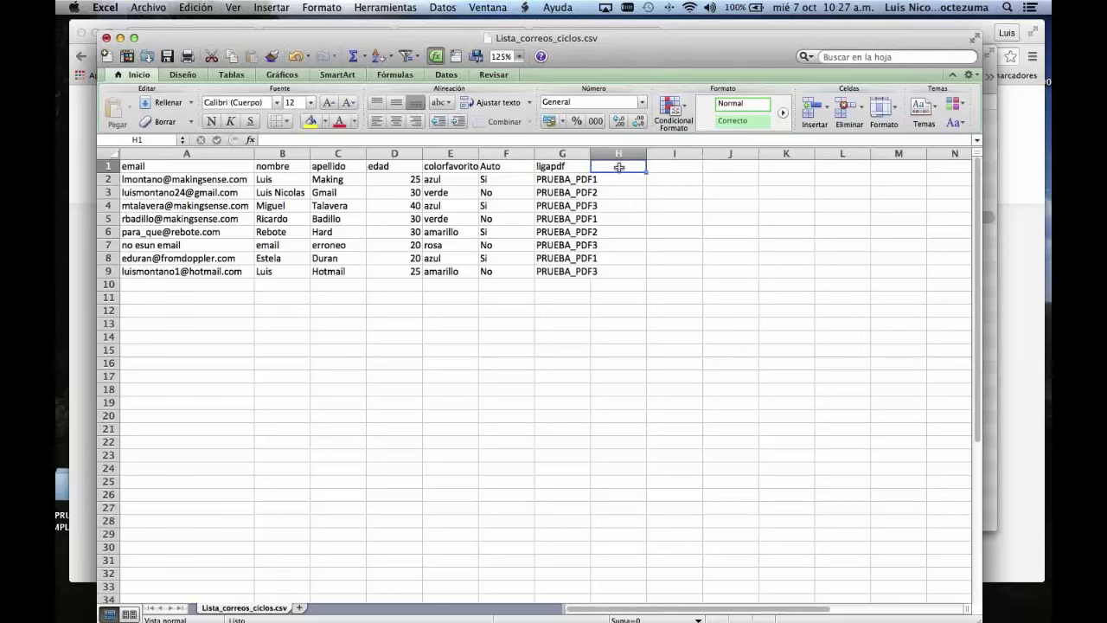
pyautogui.click(382, 167)
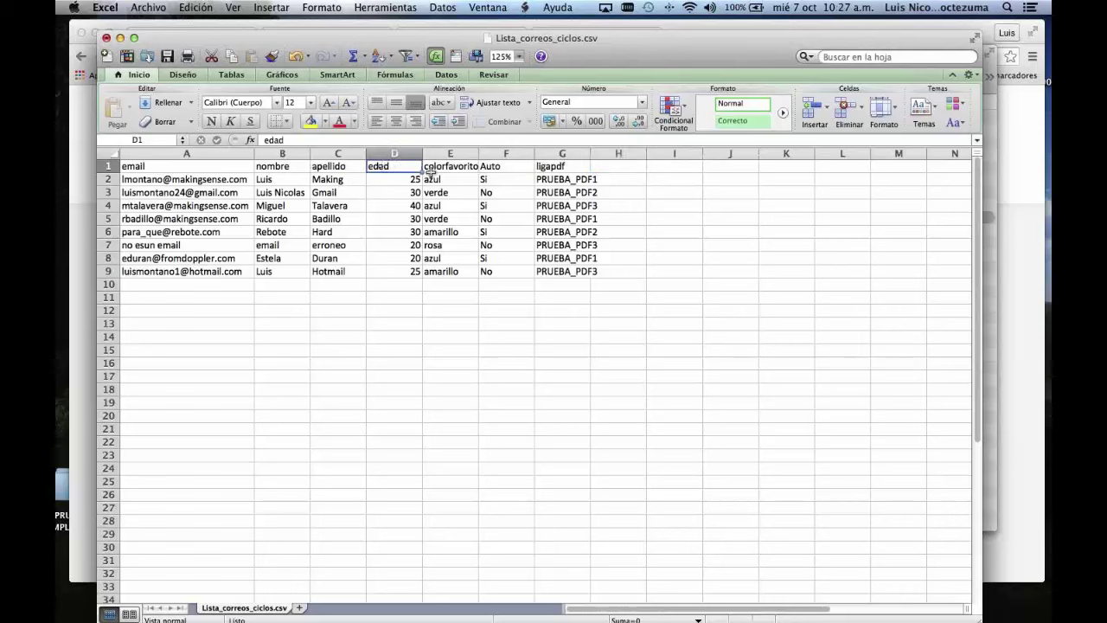
pyautogui.click(441, 167)
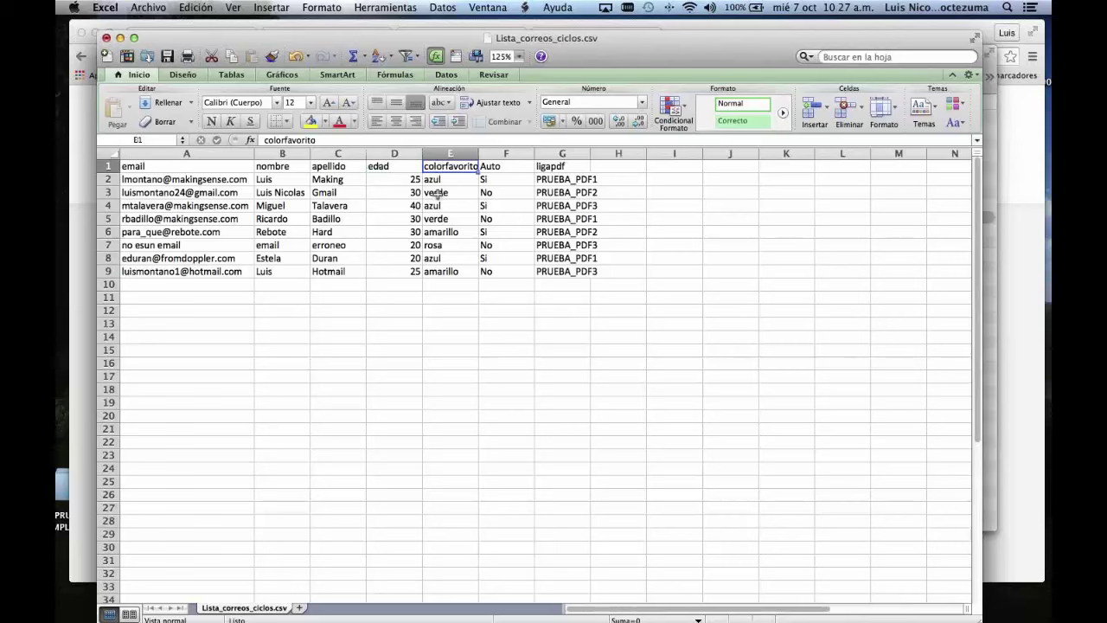
pyautogui.click(499, 166)
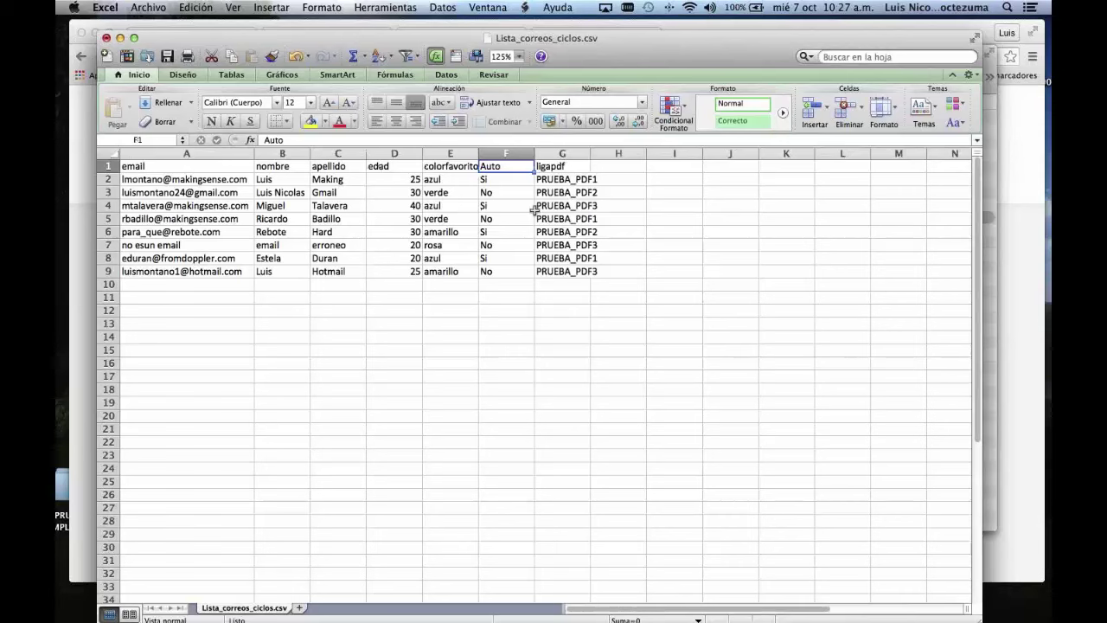
# - Widen the ligapdf column to fit its PDF names and check the PDF assigned to the first subscriber
pyautogui.click(553, 166)
pyautogui.moveTo(589, 153); pyautogui.dragTo(617, 154)
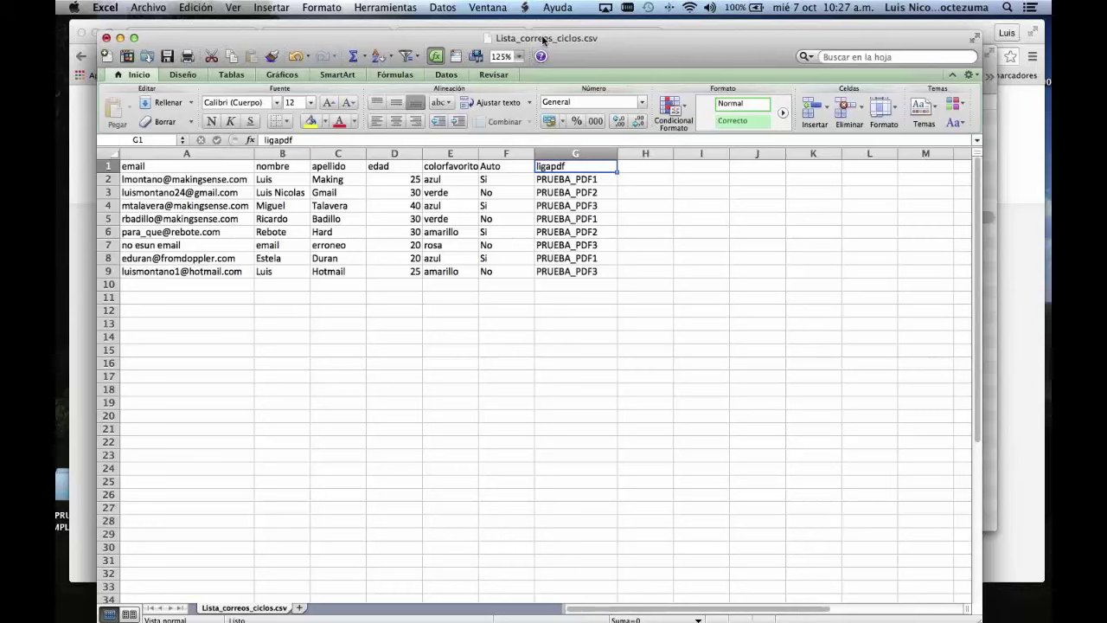
pyautogui.moveTo(543, 41); pyautogui.dragTo(572, 42)
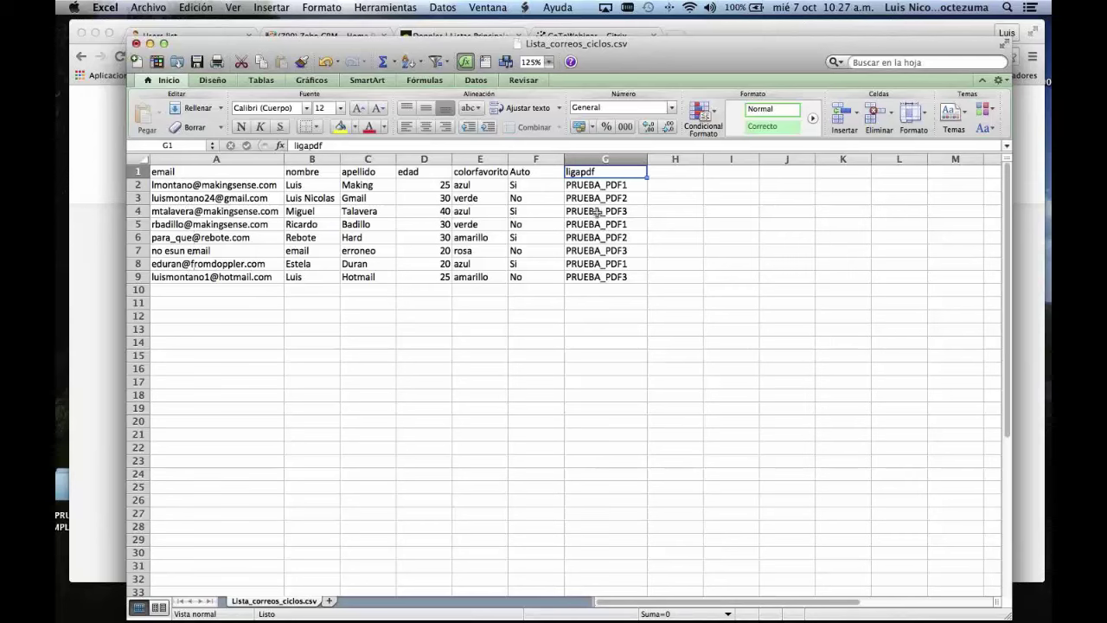
pyautogui.click(237, 186)
pyautogui.click(605, 185)
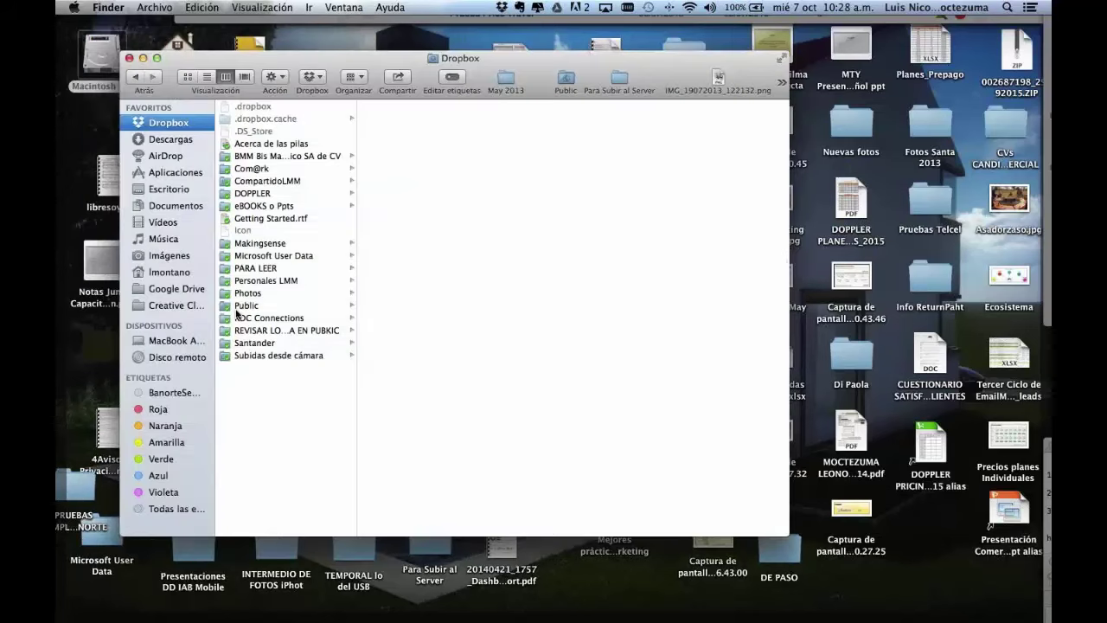
# - In Finder, open Dropbox's Public folder and preview the files PRUEBA_PDF1, PRUEBA_PDF2 and PRUEBA_PDF3
pyautogui.click(242, 306)
pyautogui.click(389, 206)
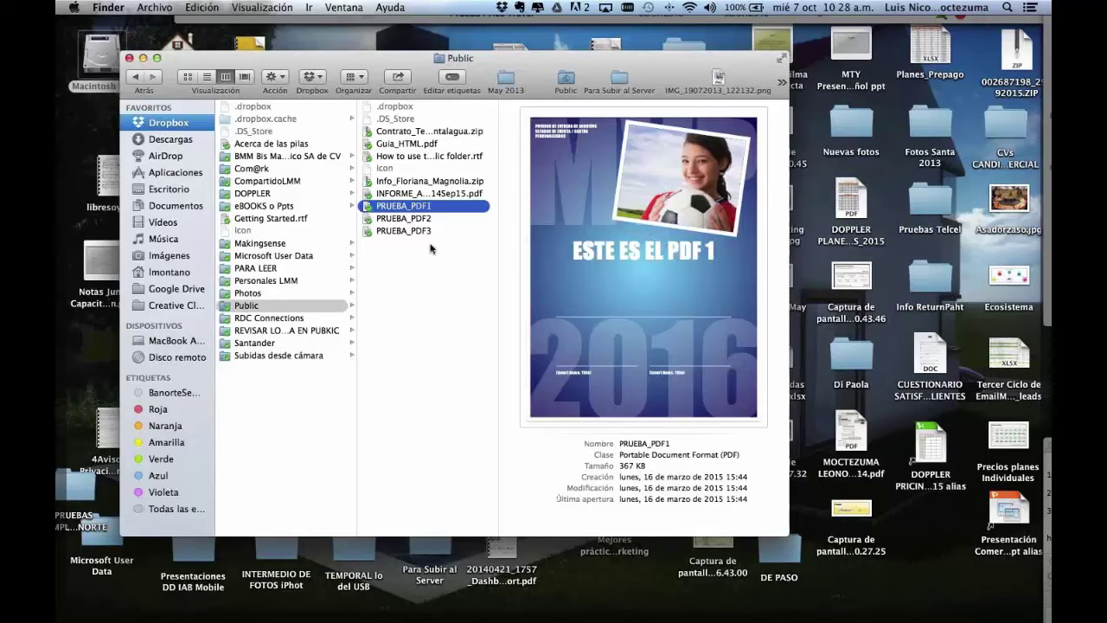
pyautogui.press('Down')
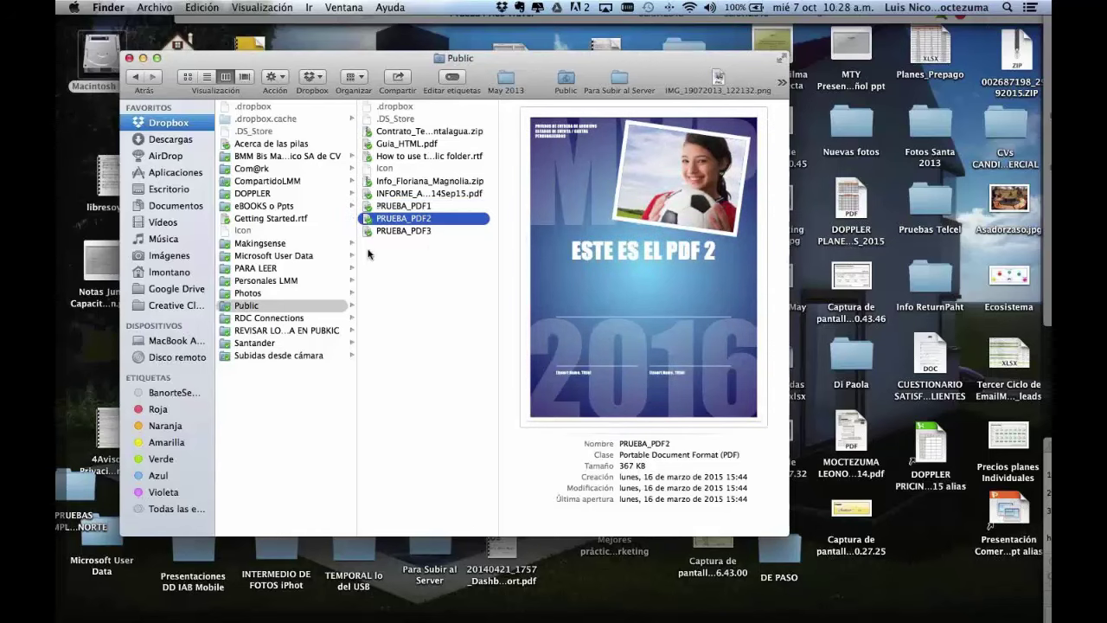
pyautogui.press('Down')
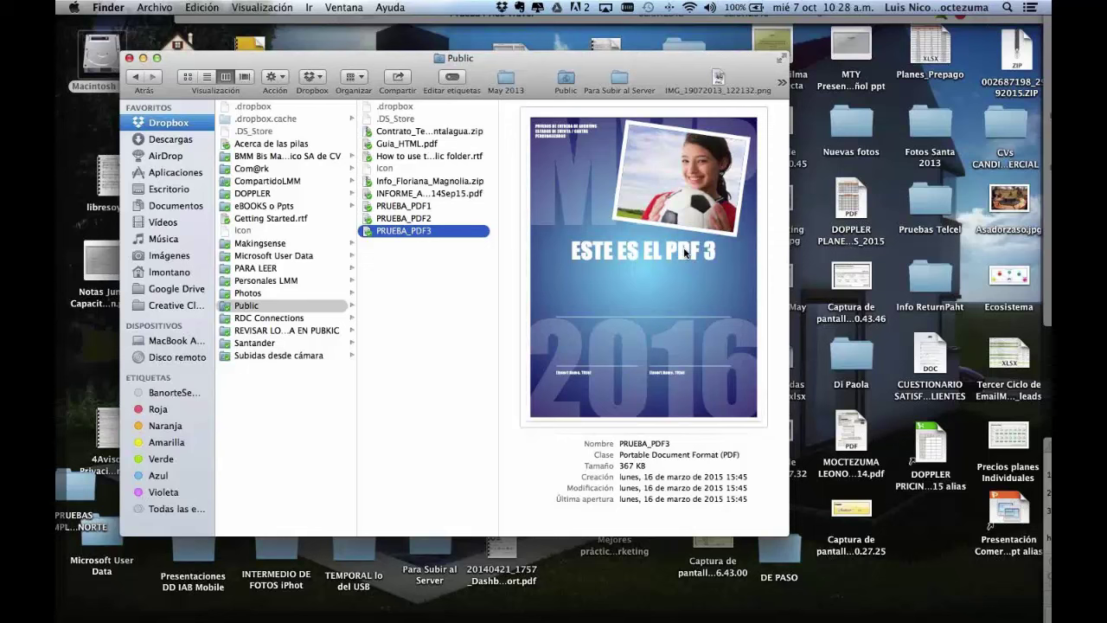
pyautogui.click(406, 220)
pyautogui.click(405, 231)
pyautogui.click(404, 208)
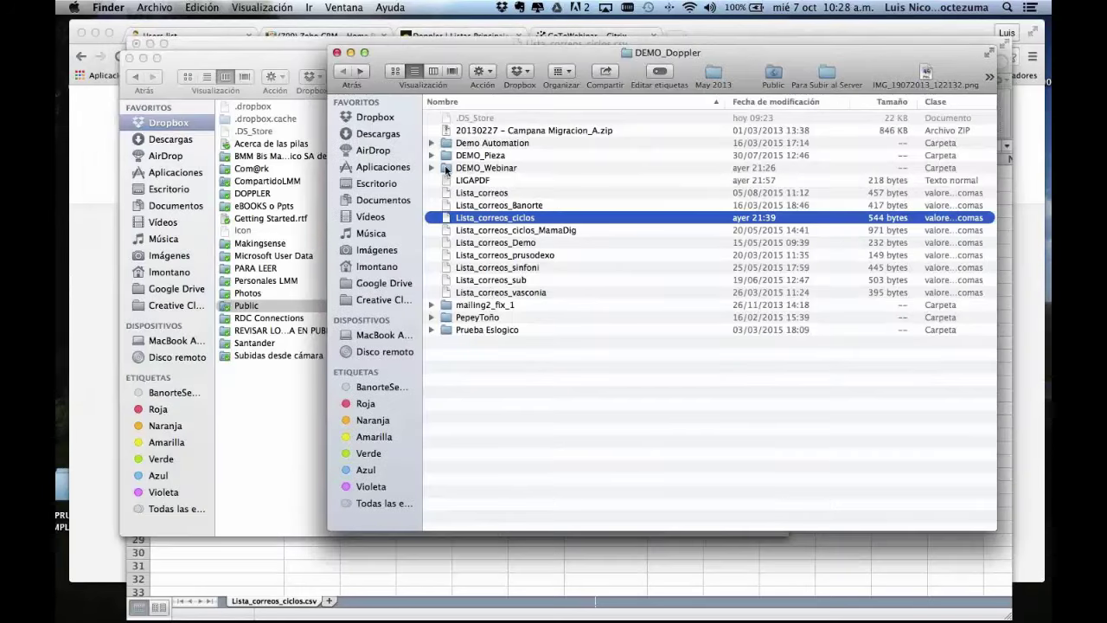
# - Open the DEMO_Webinar folder inside DEMO_Doppler and preview the email template index.html
pyautogui.click(467, 168)
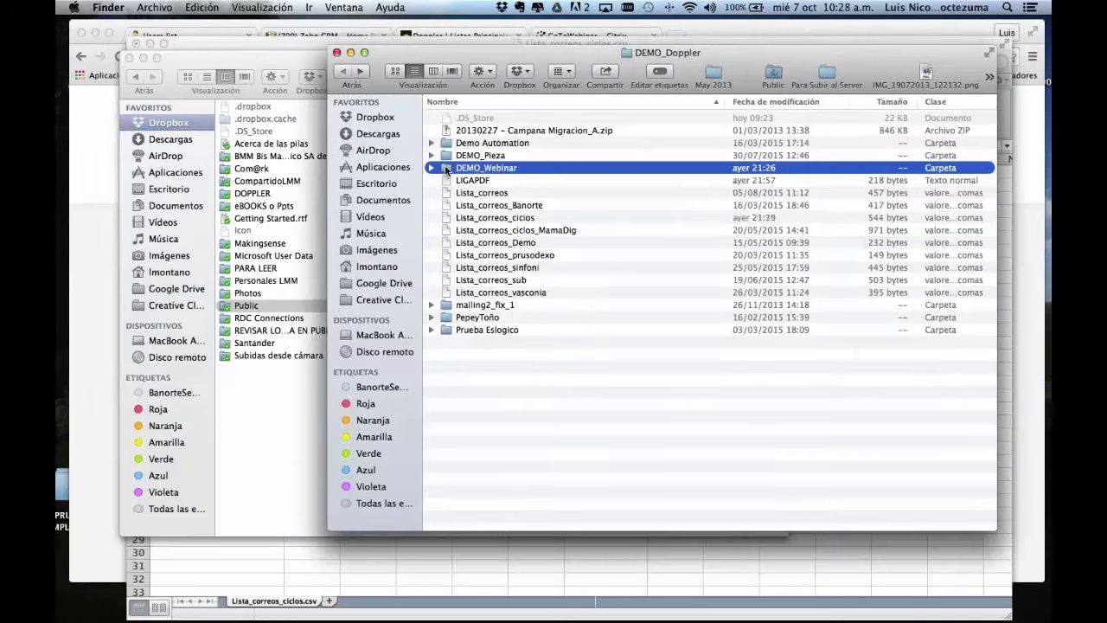
pyautogui.doubleClick(447, 169)
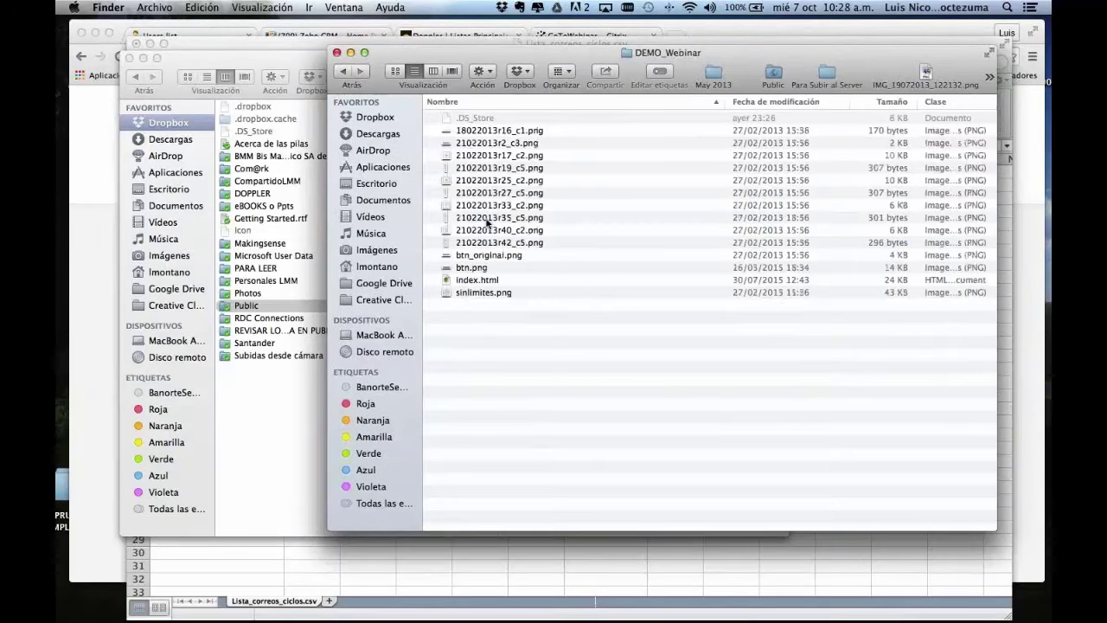
pyautogui.click(465, 282)
pyautogui.doubleClick(465, 281)
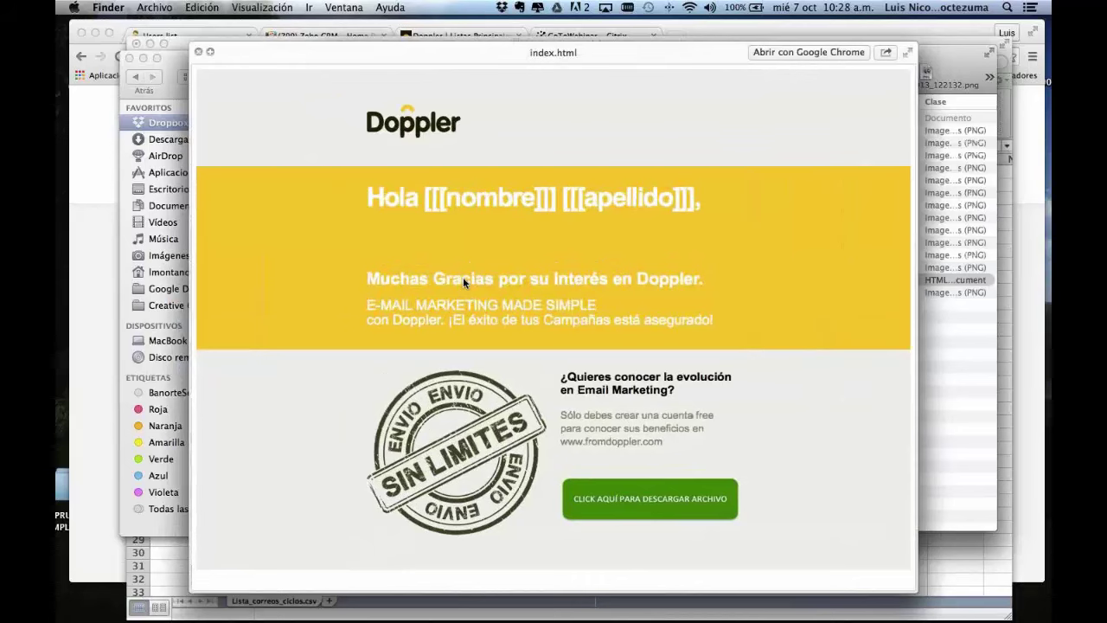
# - Close the index.html preview and preview the template's PNG images in the DEMO_Webinar folder, starting from 18022013r16_c1.png
pyautogui.press('space')
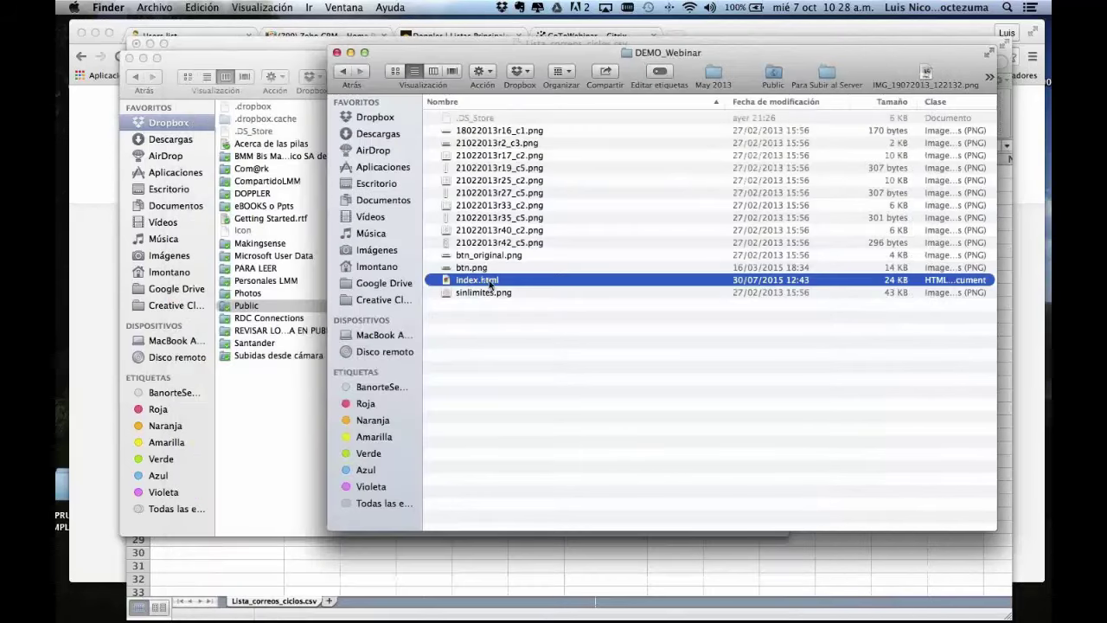
pyautogui.click(485, 132)
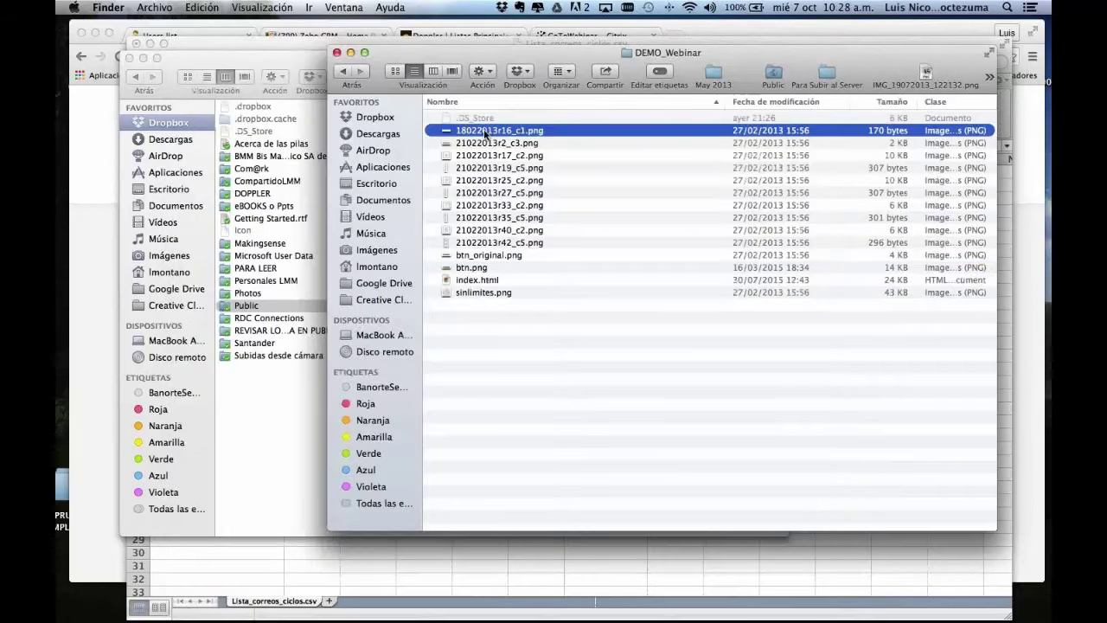
pyautogui.press('space')
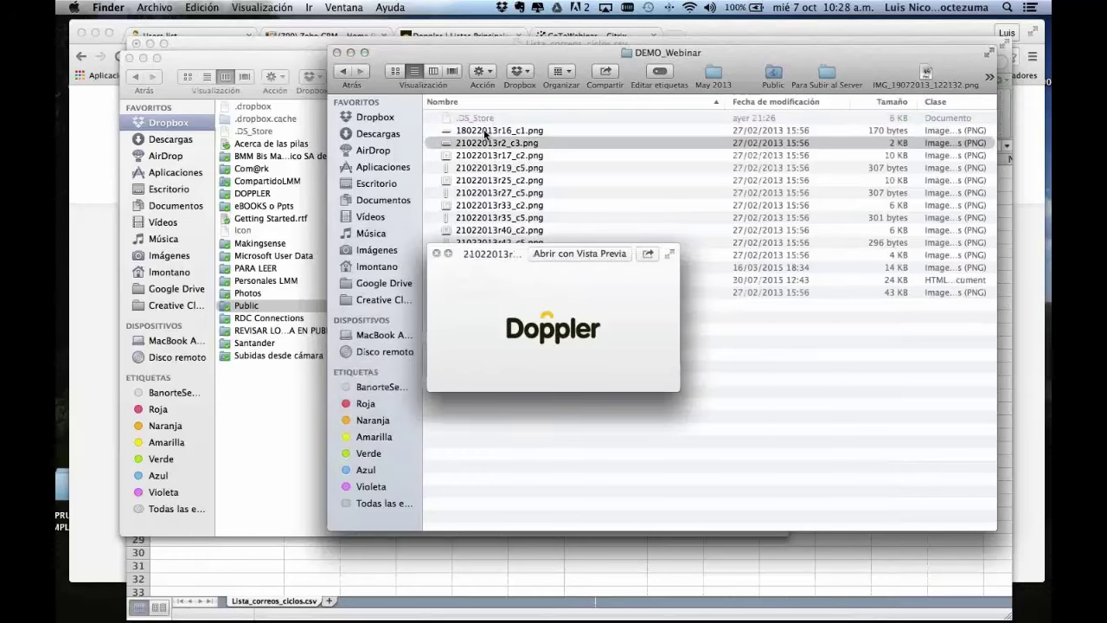
pyautogui.press('Down')
pyautogui.press('Down')
pyautogui.press('Down')
pyautogui.press('Down')
pyautogui.press('Down')
pyautogui.press('Down')
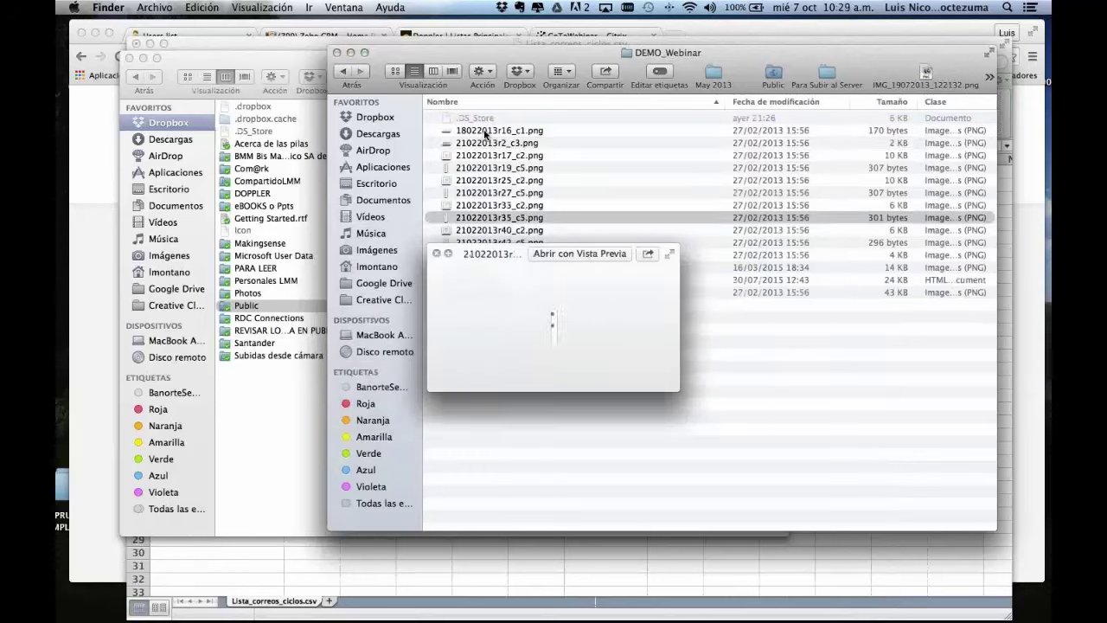
pyautogui.press('space')
# - Open index.html in the Web Editor and enlarge the page preview above the code
pyautogui.click(473, 280)
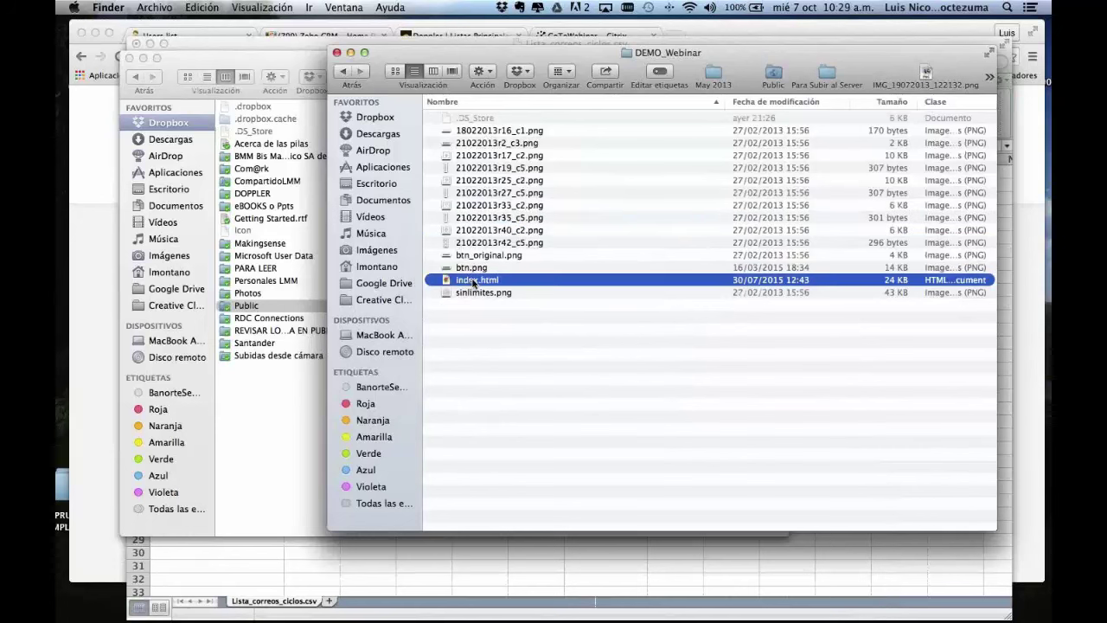
pyautogui.rightClick(473, 280)
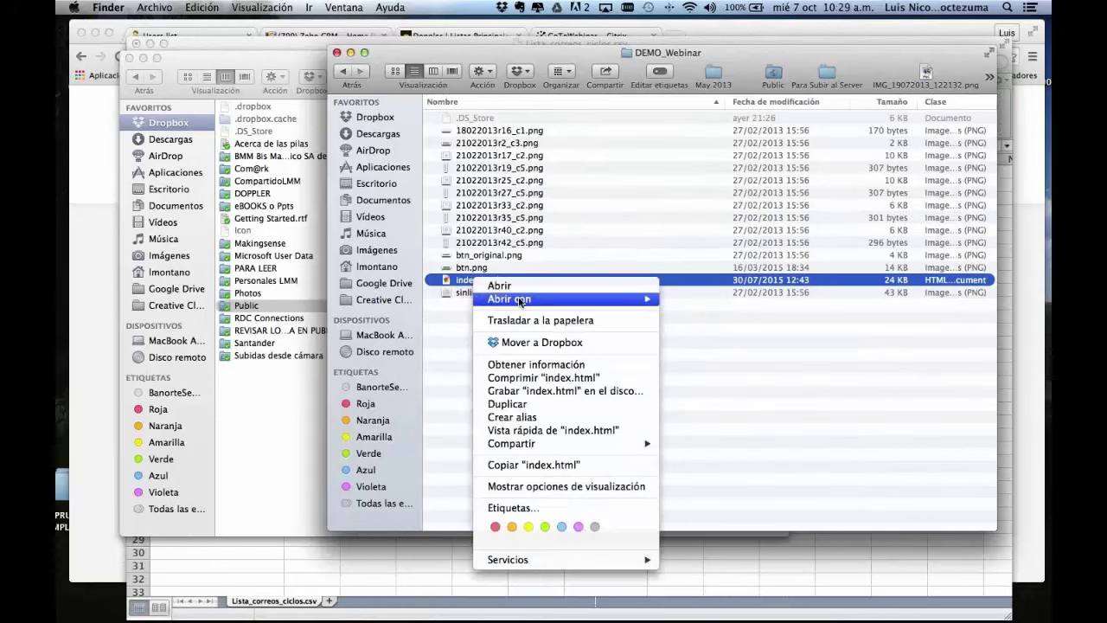
pyautogui.moveTo(553, 299)
pyautogui.click(706, 409)
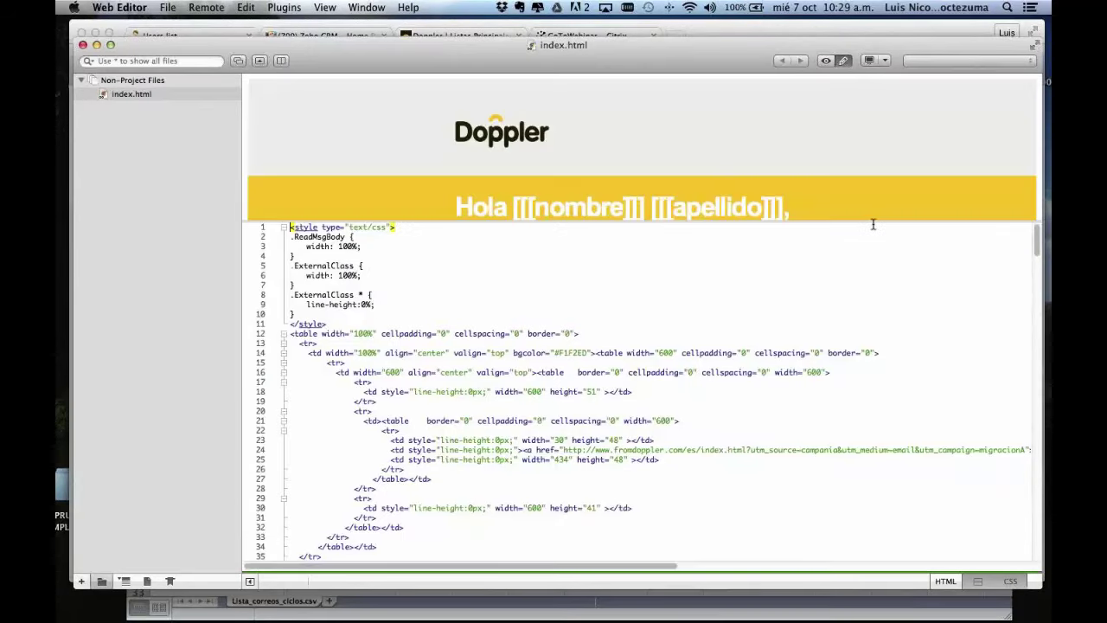
pyautogui.moveTo(873, 224); pyautogui.dragTo(873, 309)
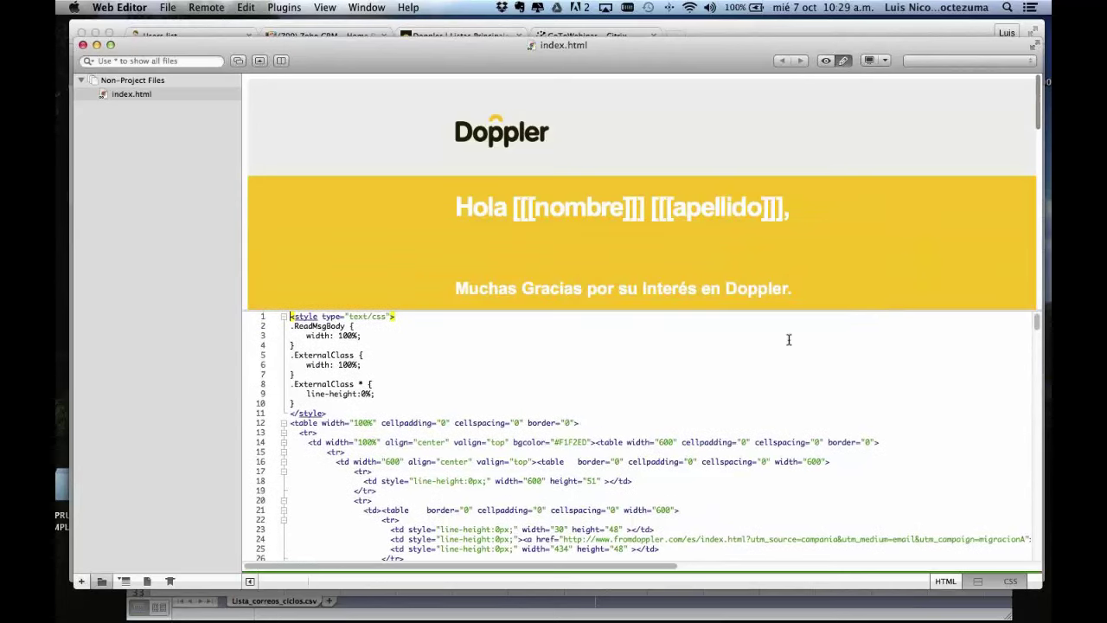
# - Examine the [[[nombre]]] tag in the template's greeting and compare it with the nombre values in B2:B9 of Lista_correos_ciclos.csv in Excel
pyautogui.click(588, 207)
pyautogui.moveTo(644, 211); pyautogui.dragTo(513, 214)
pyautogui.click(515, 212)
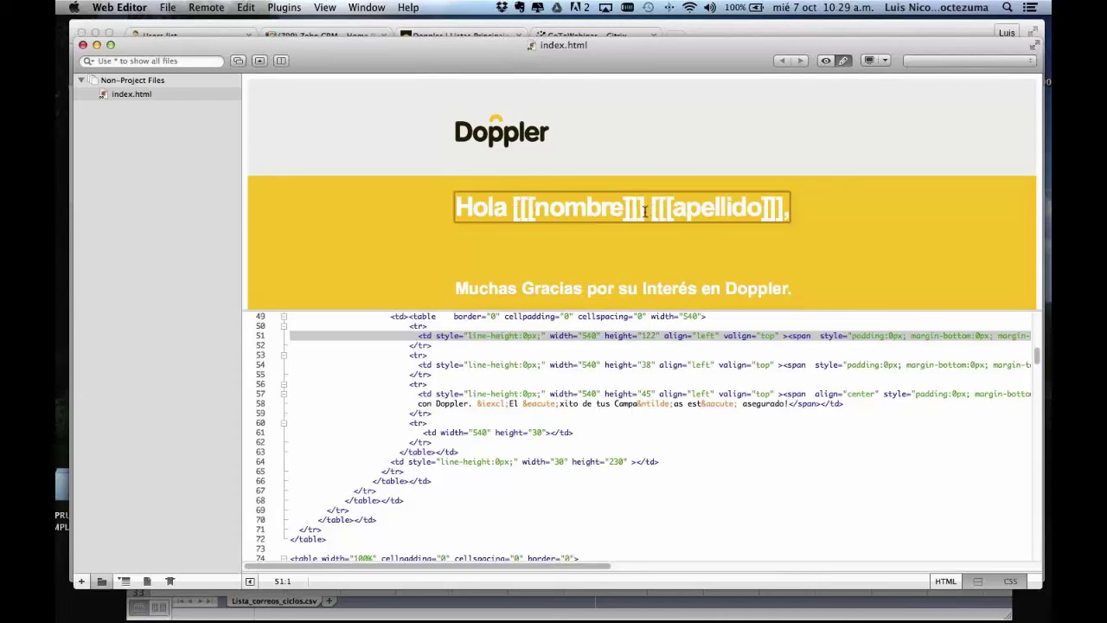
pyautogui.moveTo(644, 211); pyautogui.dragTo(516, 214)
pyautogui.click(516, 215)
pyautogui.hotkey('ctrl', 'Up')
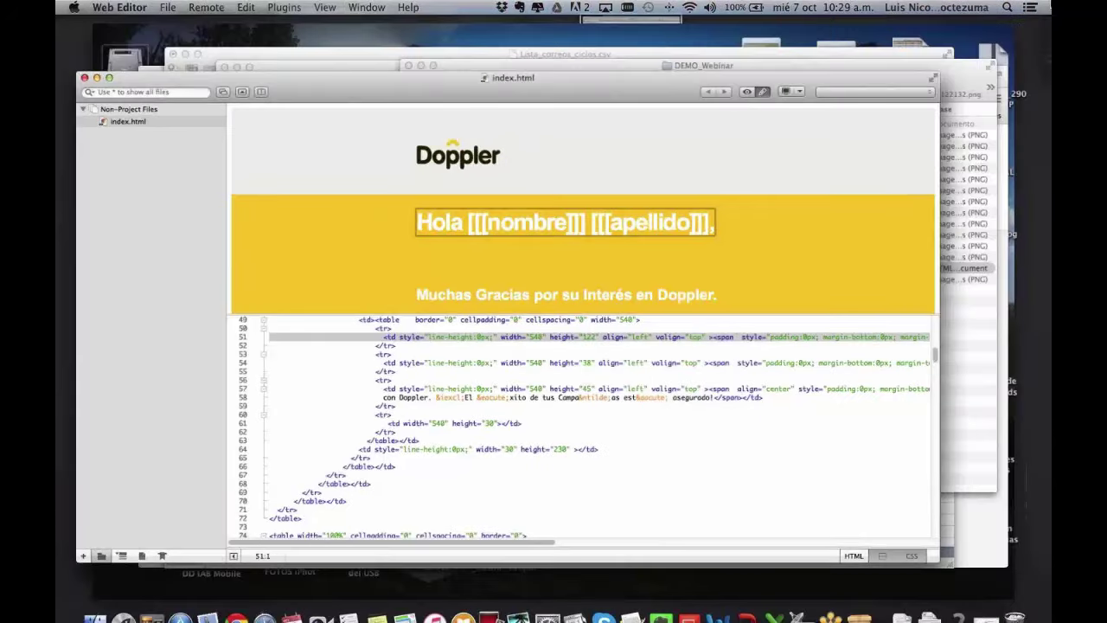
pyautogui.click(562, 54)
pyautogui.moveTo(311, 185); pyautogui.dragTo(312, 277)
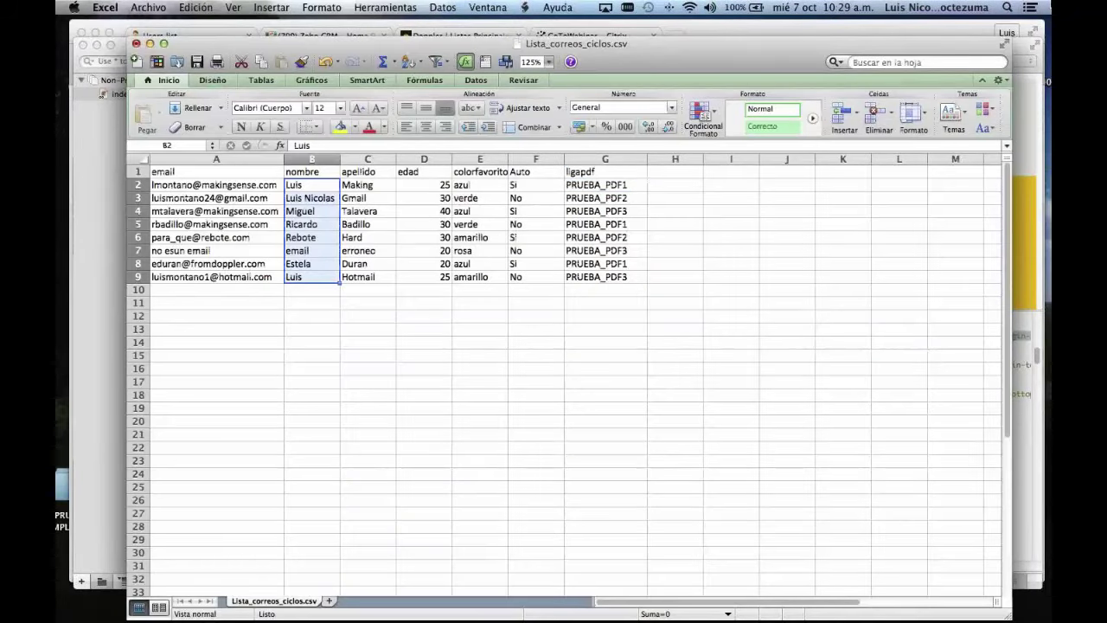
# - Return to the template's greeting in the Web Editor and compare its [[[apellido]]] tag with the apellido values in Excel's C2:C9
pyautogui.press('super+Tab')
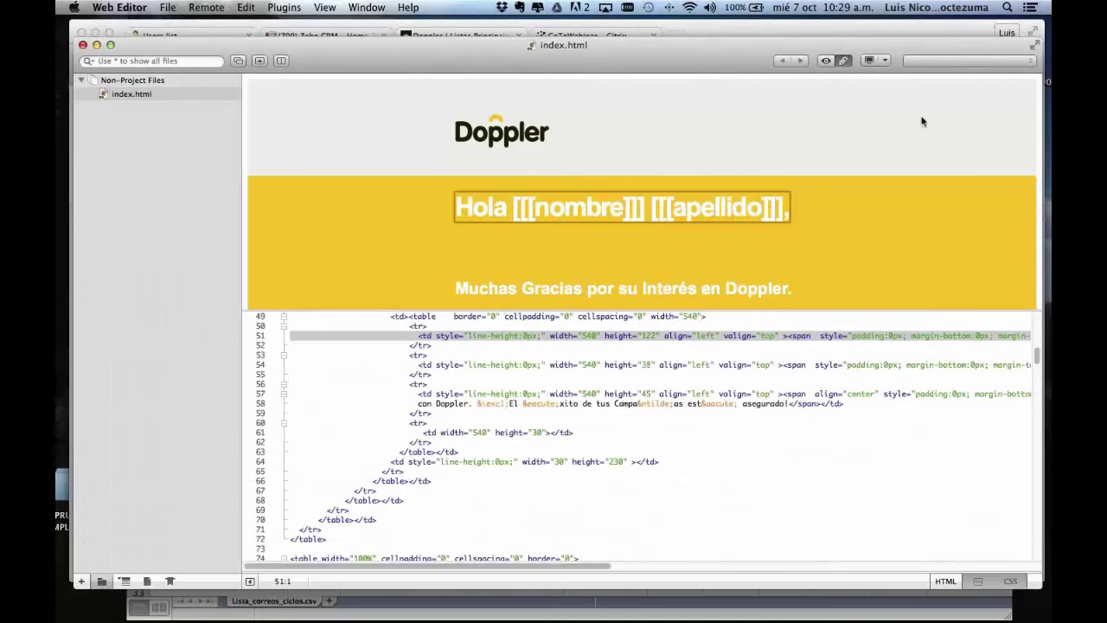
pyautogui.hotkey('ctrl', 'Up')
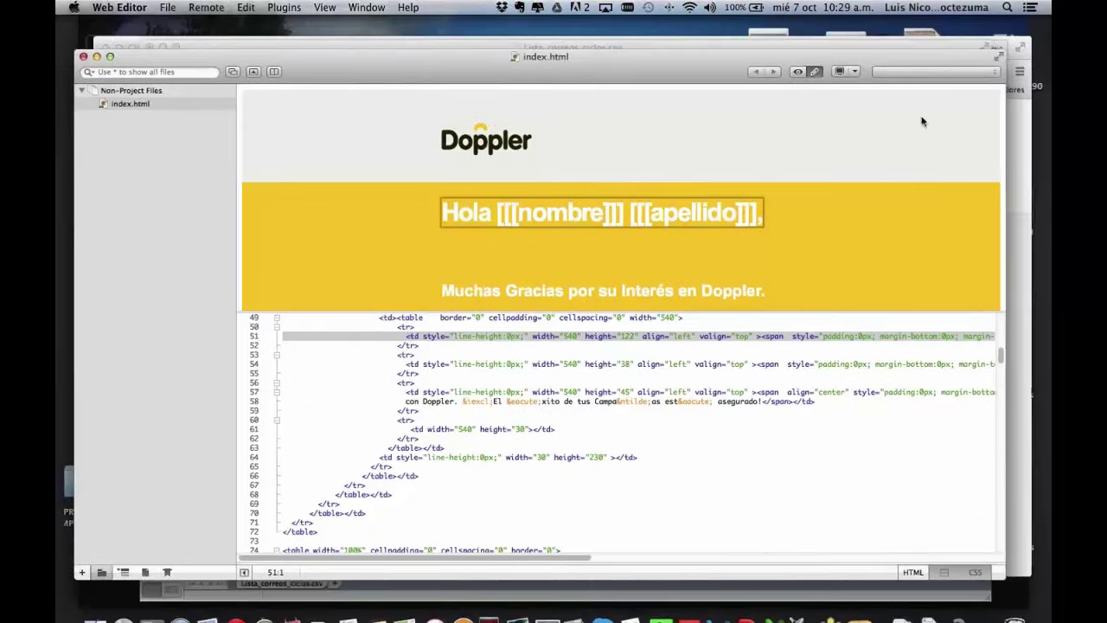
pyautogui.hotkey('ctrl', 'Up')
pyautogui.click(450, 254)
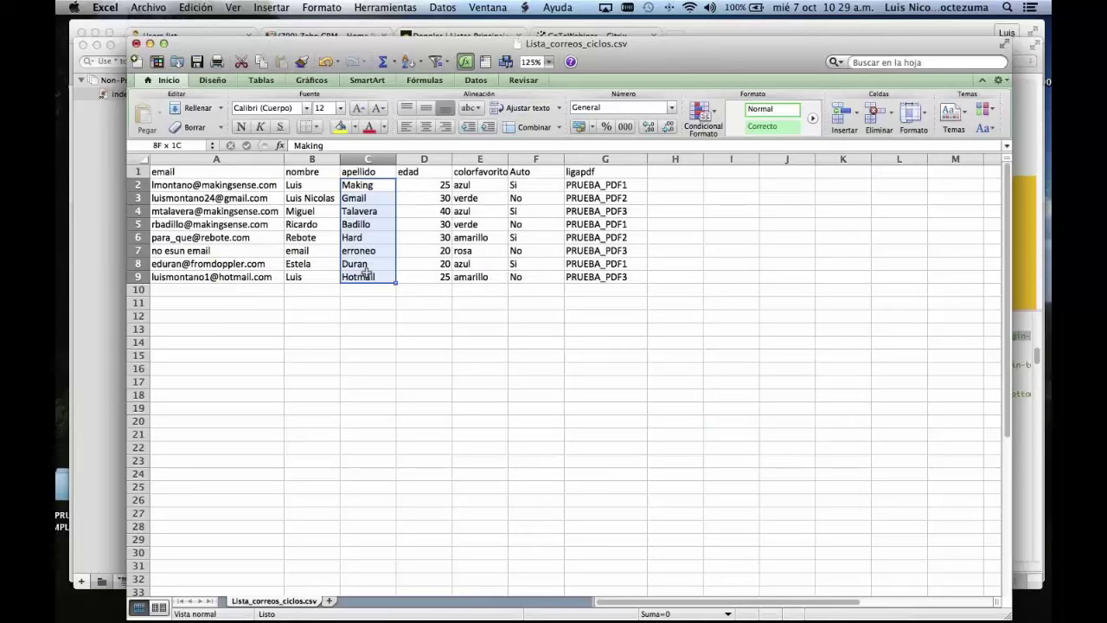
# - Back in the Web Editor, find the code of the CLICK AQUÍ PARA DESCARGAR ARCHIVO button and select its Dropbox link containing [[[ligapdf]]]
pyautogui.press('super+Tab')
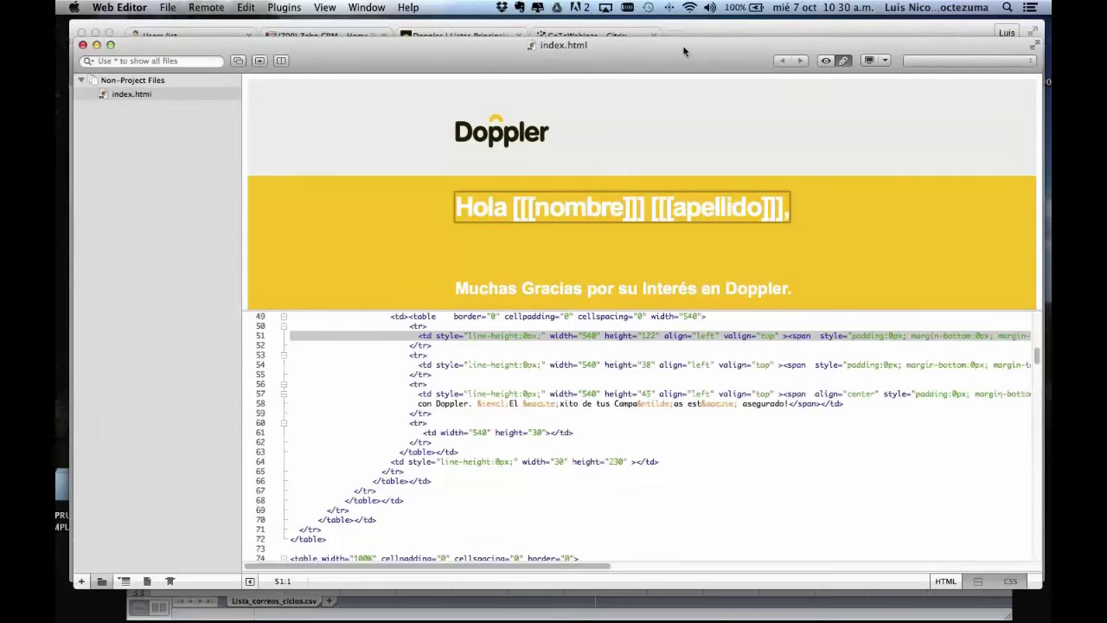
pyautogui.moveTo(682, 49); pyautogui.dragTo(515, 28)
pyautogui.moveTo(904, 460); pyautogui.dragTo(1042, 462)
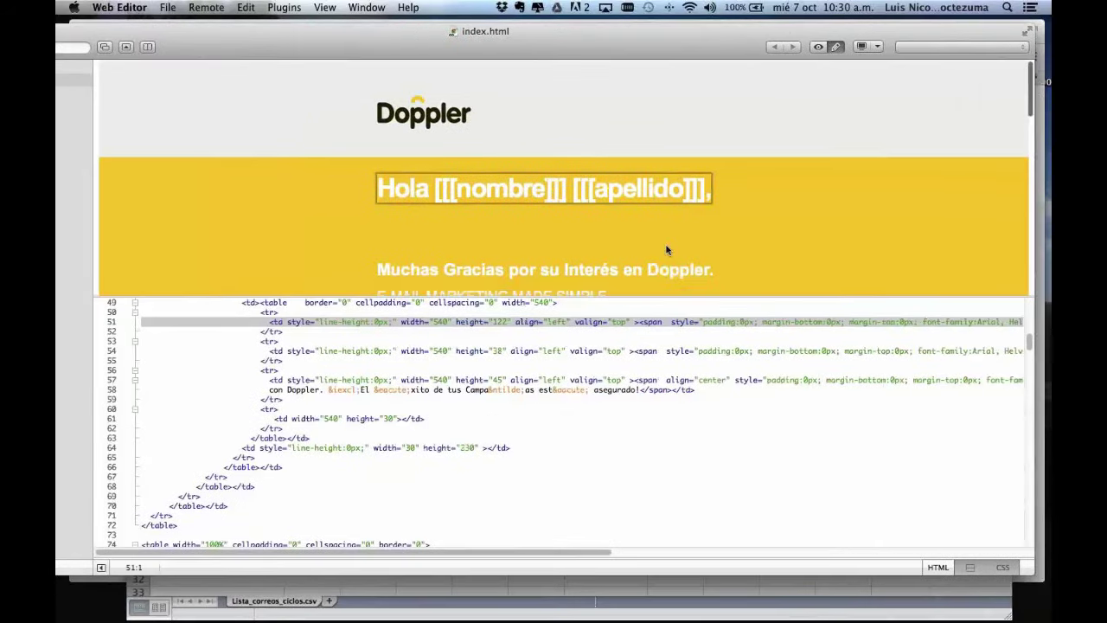
pyautogui.scroll(-2, 666, 250)
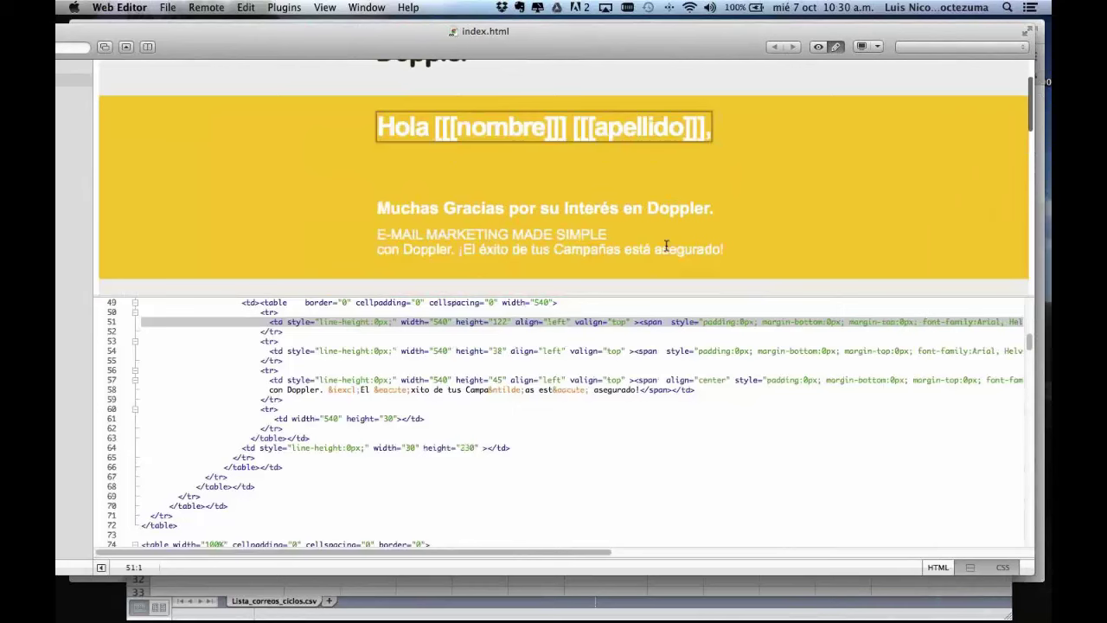
pyautogui.scroll(-2, 665, 246)
pyautogui.scroll(-5, 666, 246)
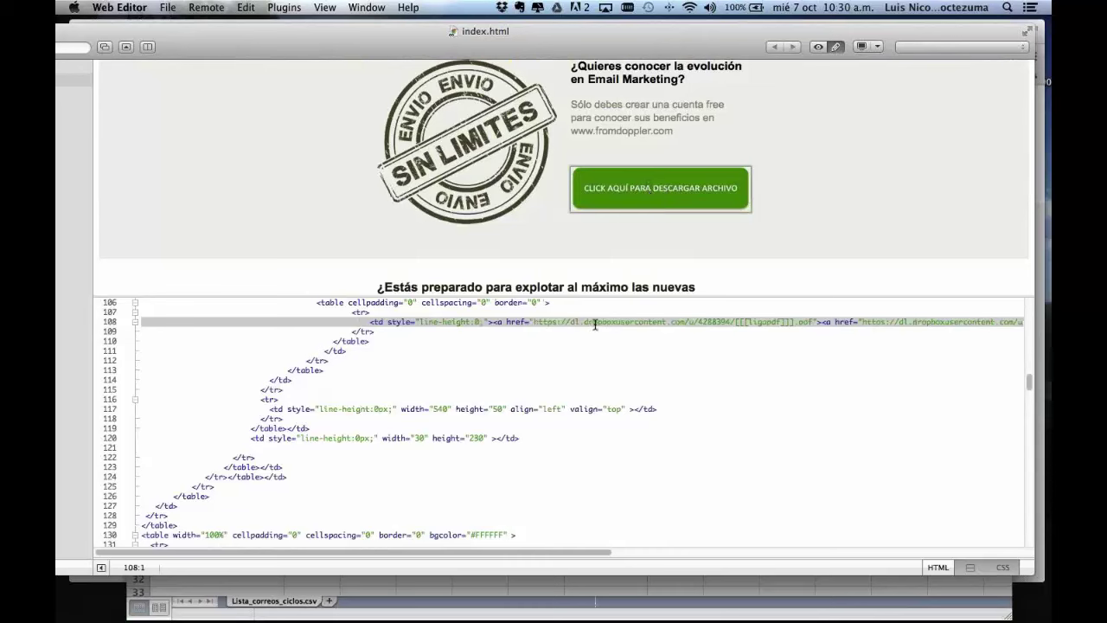
pyautogui.click(534, 322)
pyautogui.click(534, 321)
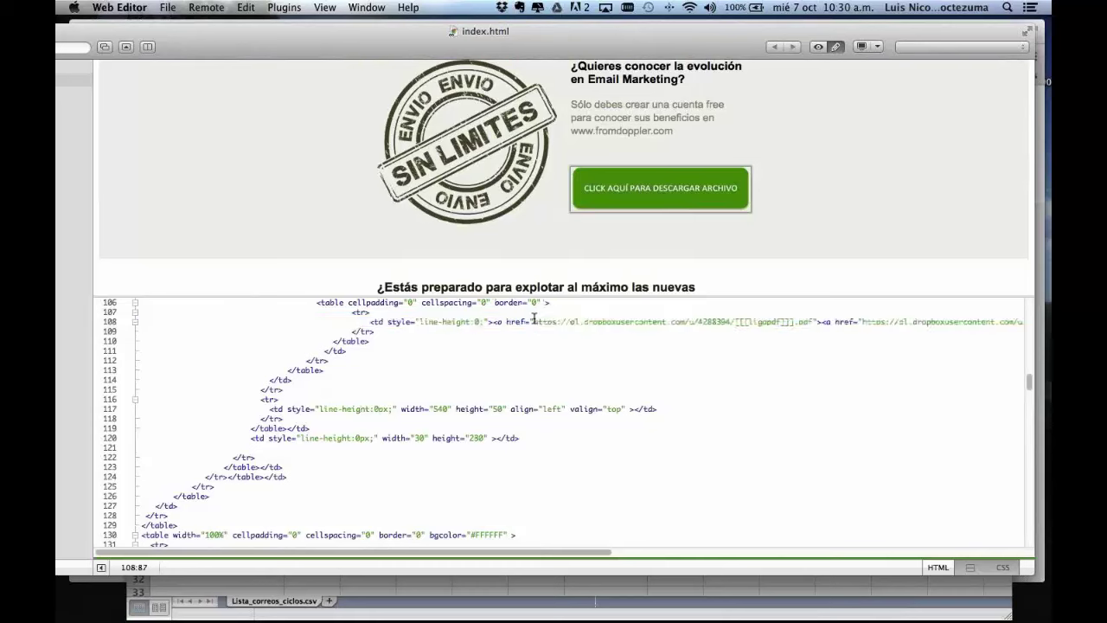
pyautogui.moveTo(534, 322); pyautogui.dragTo(818, 320)
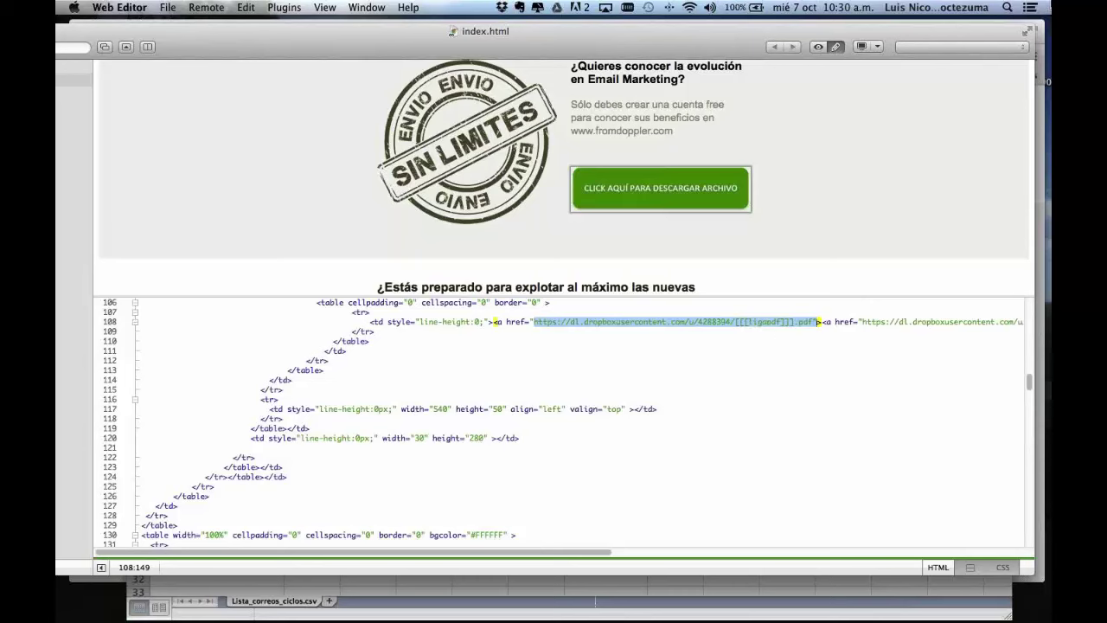
# - Check the ligapdf header and PDF names in Excel against the [[[ligapdf]]] tag in the Web Editor's download link
pyautogui.hotkey('ctrl', 'Up')
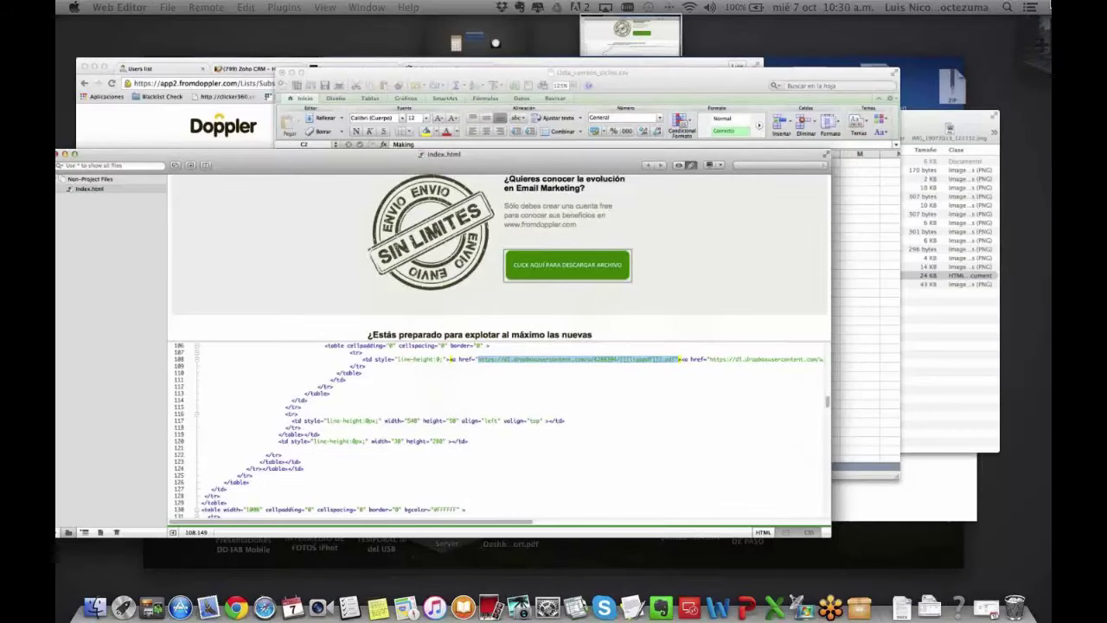
pyautogui.click(556, 112)
pyautogui.moveTo(595, 185); pyautogui.dragTo(584, 271)
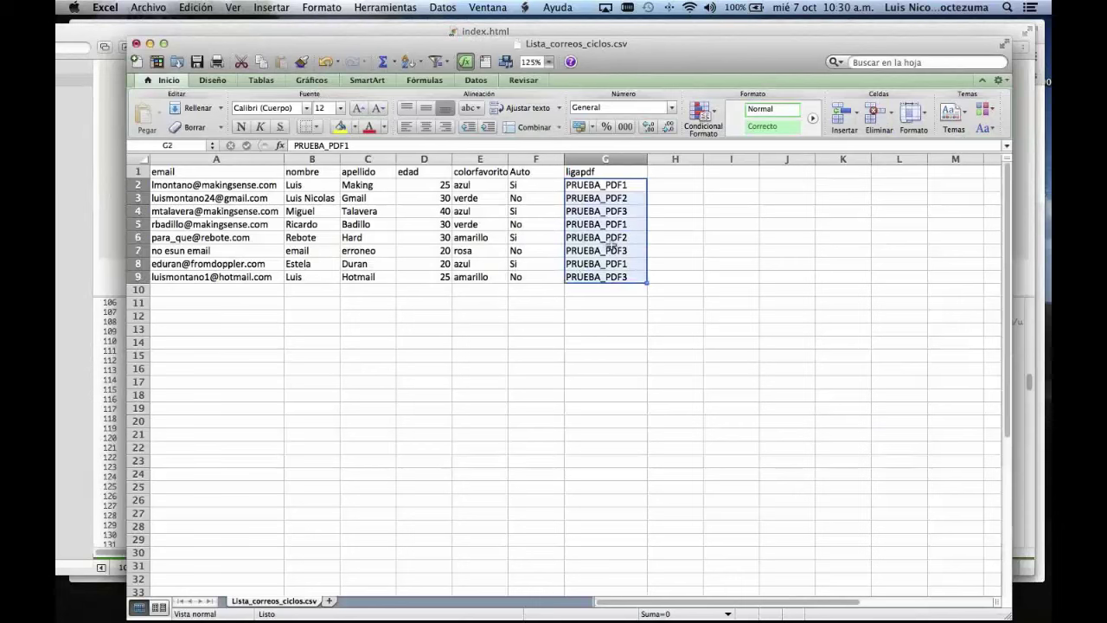
pyautogui.click(586, 172)
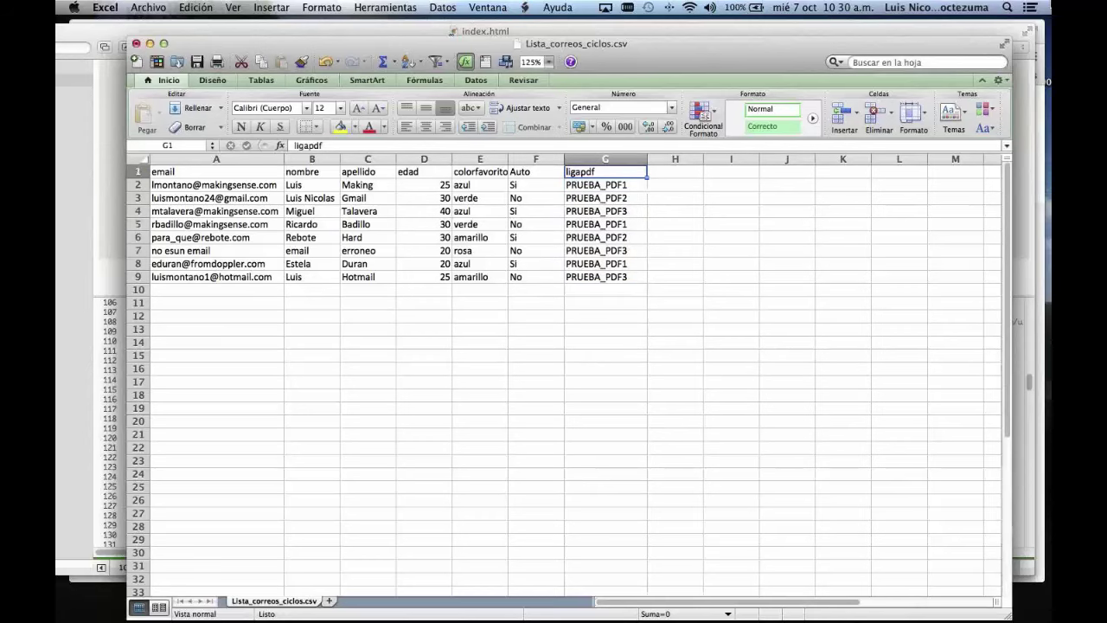
pyautogui.press('F3')
pyautogui.click(769, 321)
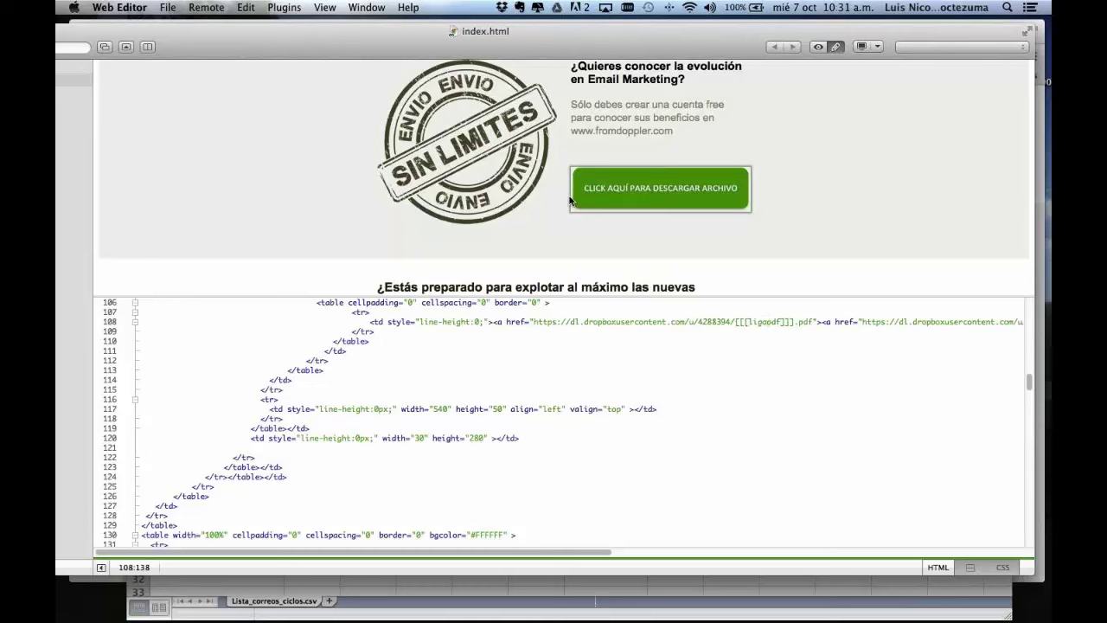
pyautogui.scroll(3, 659, 347)
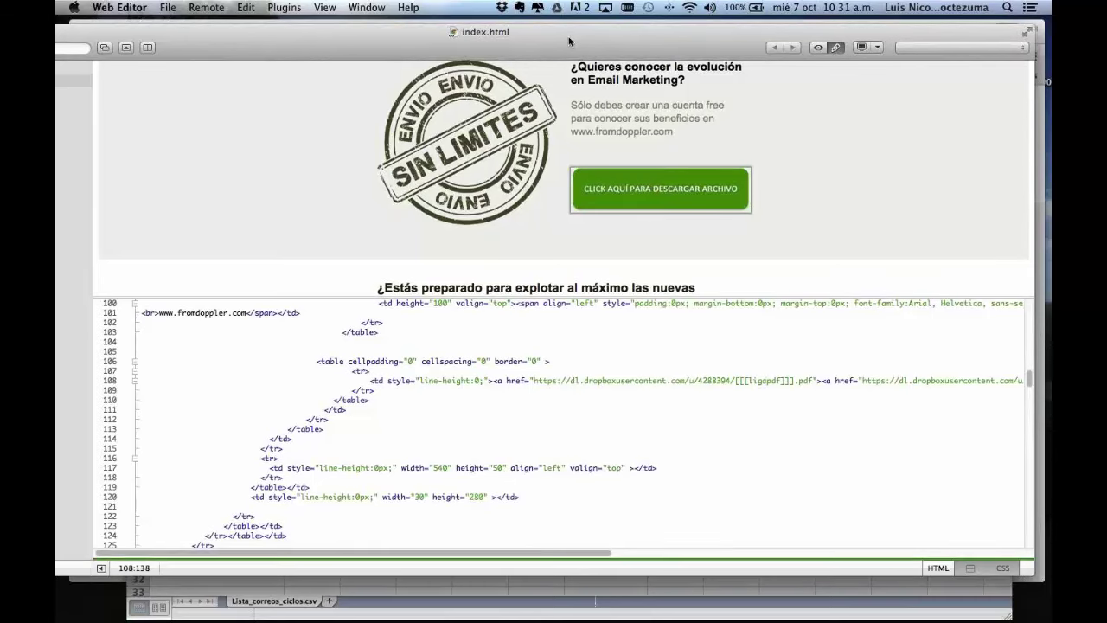
pyautogui.doubleClick(607, 36)
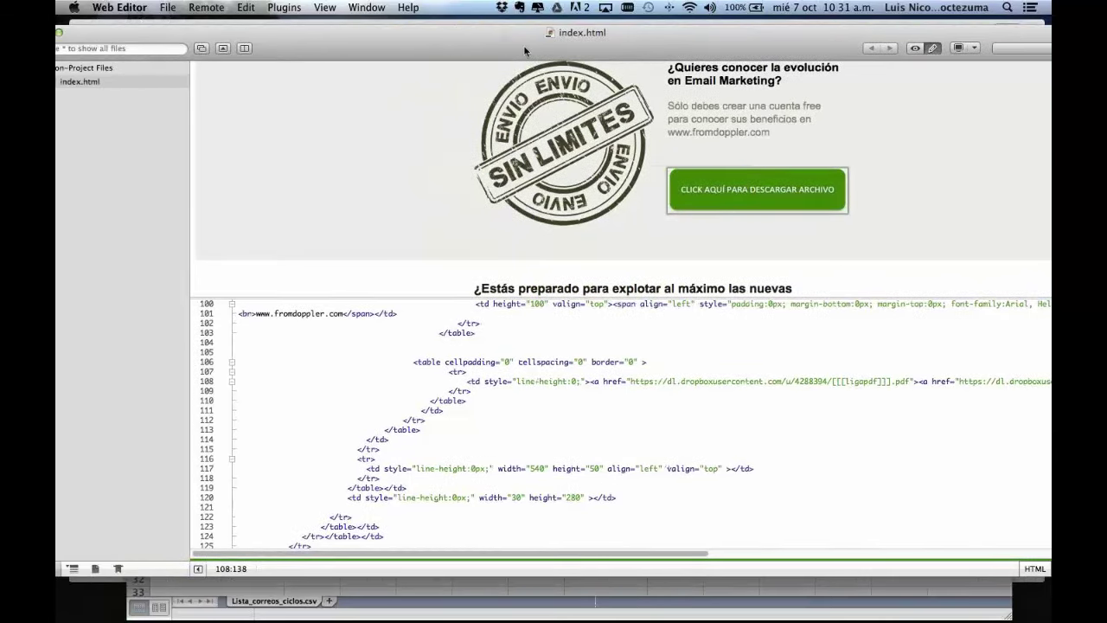
# - Switch to Excel and save Lista_correos_ciclos.csv, keeping its CSV format
pyautogui.press('super+Tab')
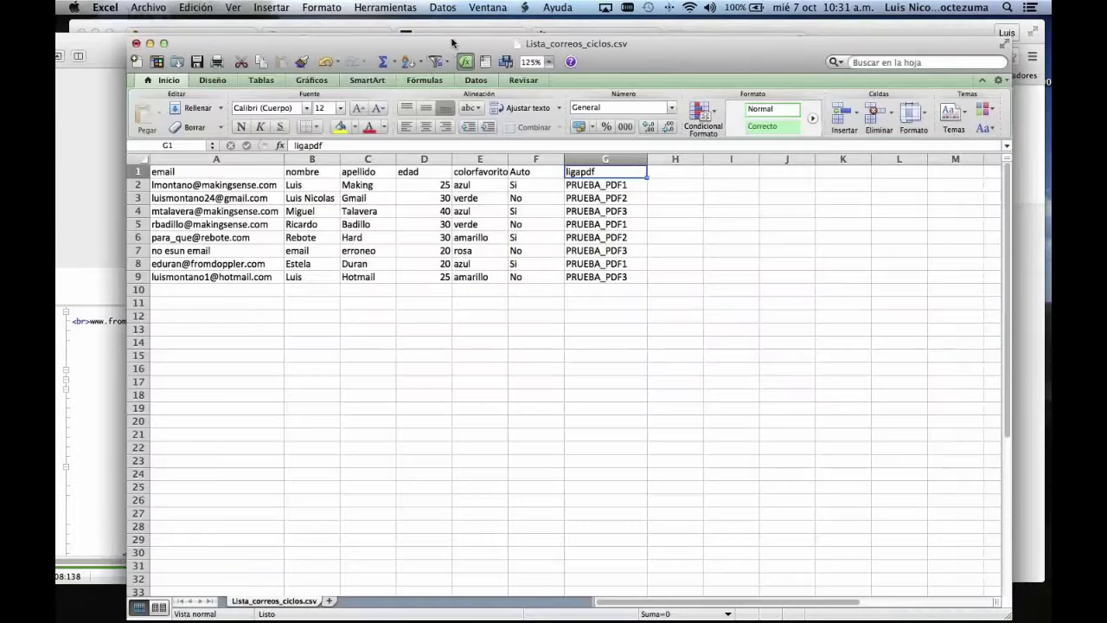
pyautogui.moveTo(451, 43); pyautogui.dragTo(451, 36)
pyautogui.click(198, 56)
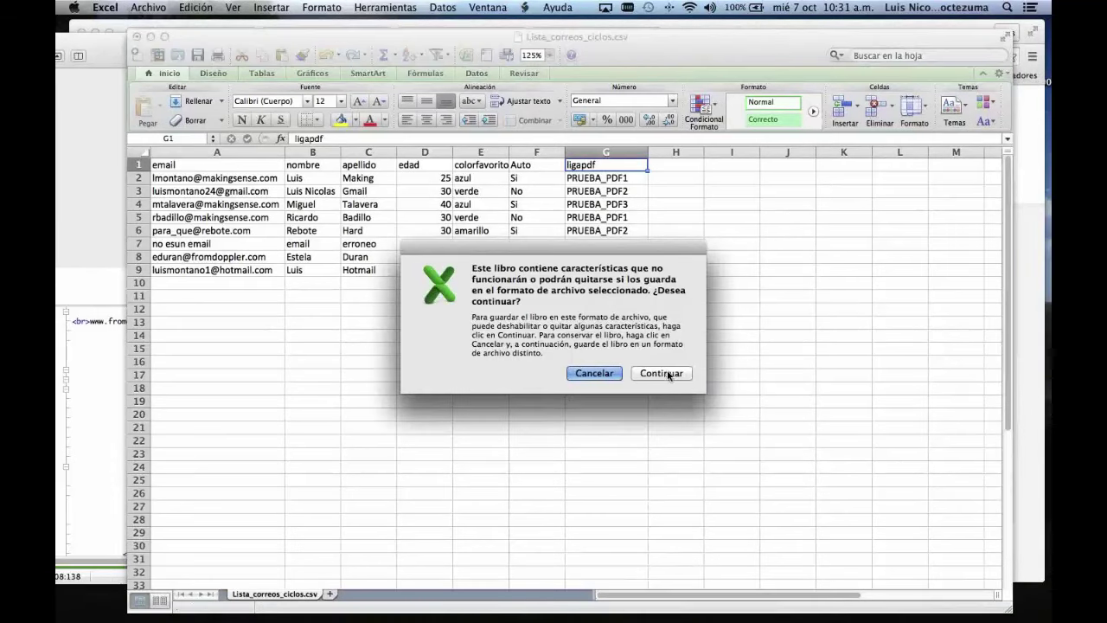
pyautogui.click(669, 374)
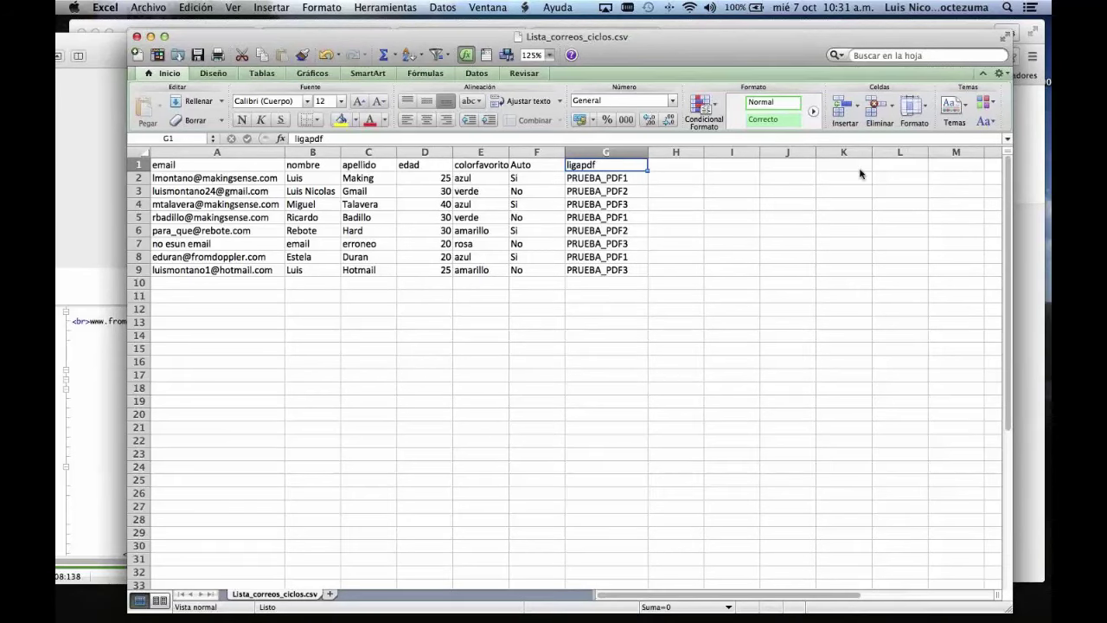
# - Switch to Doppler in Chrome and create a new main subscriber list named Prueba Tutorial
pyautogui.hotkey('ctrl', 'Up')
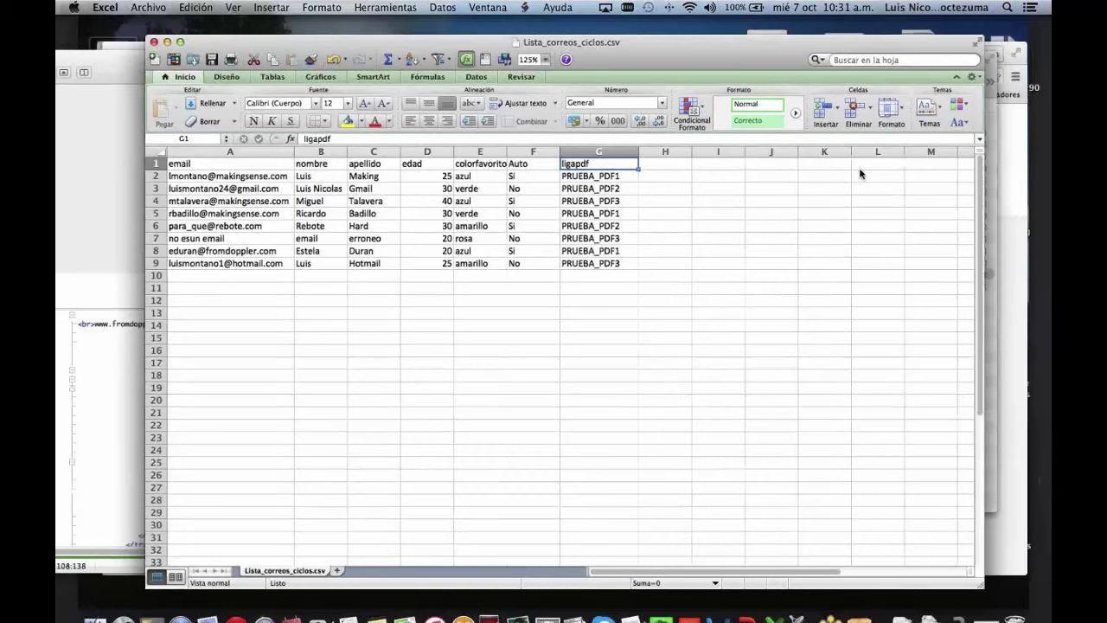
pyautogui.press('super+Tab')
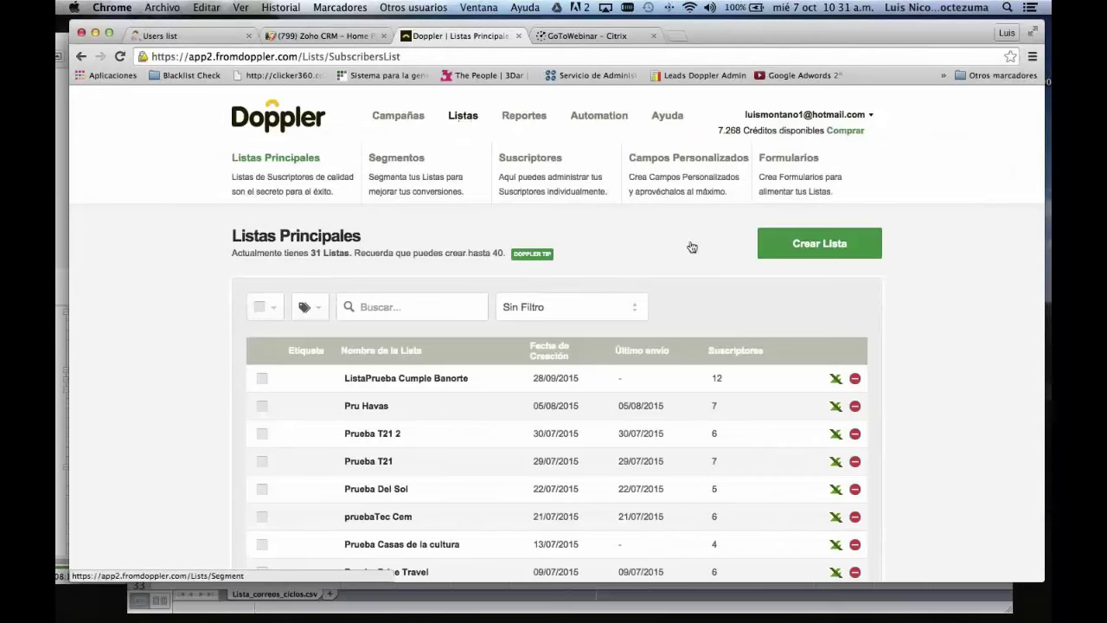
pyautogui.click(805, 249)
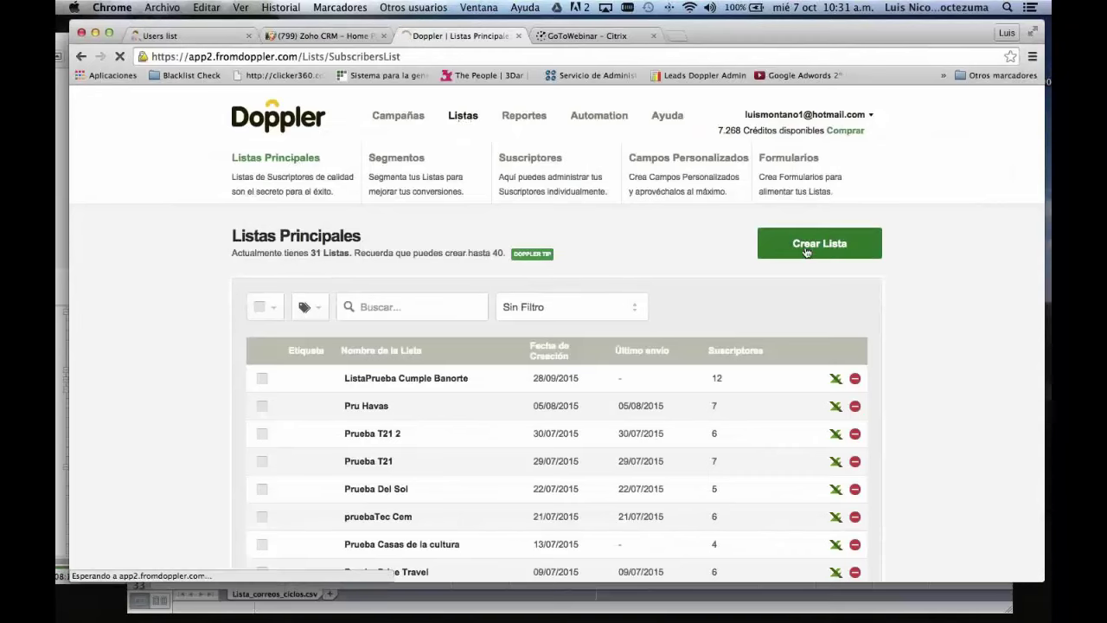
pyautogui.click(372, 351)
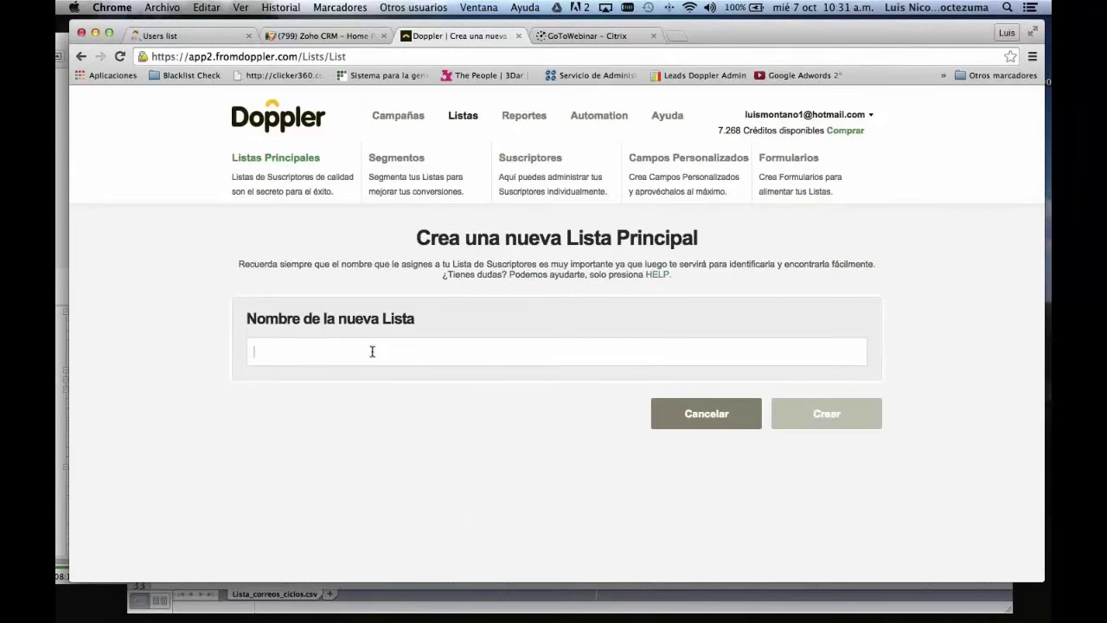
pyautogui.write('Prueba')
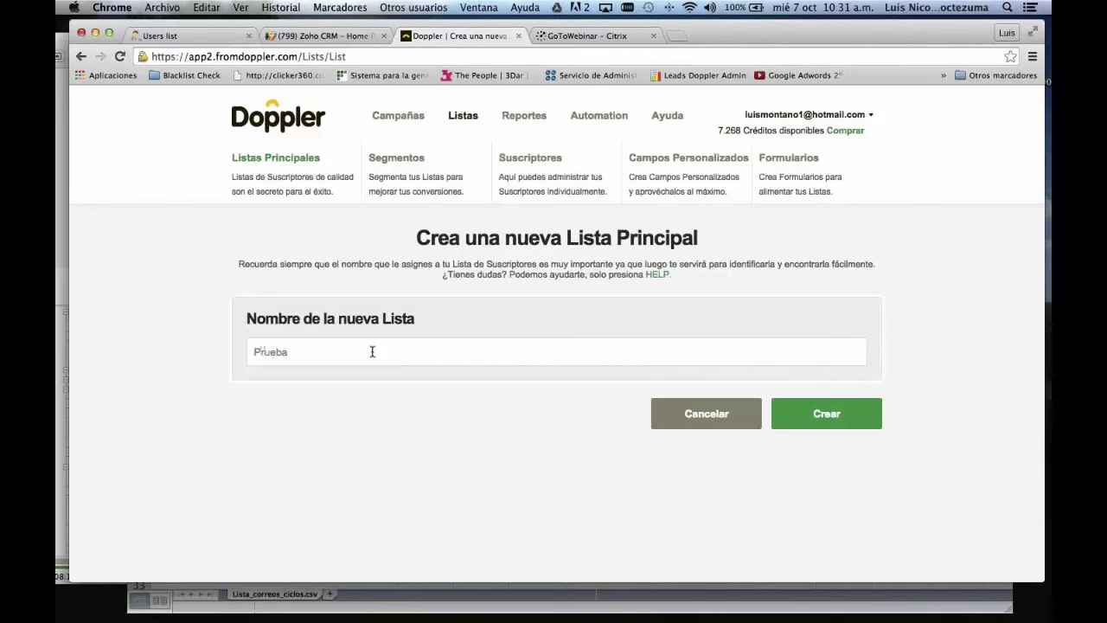
pyautogui.write(' W')
pyautogui.press('BackSpace')
pyautogui.write('Tutorial')
pyautogui.click(825, 413)
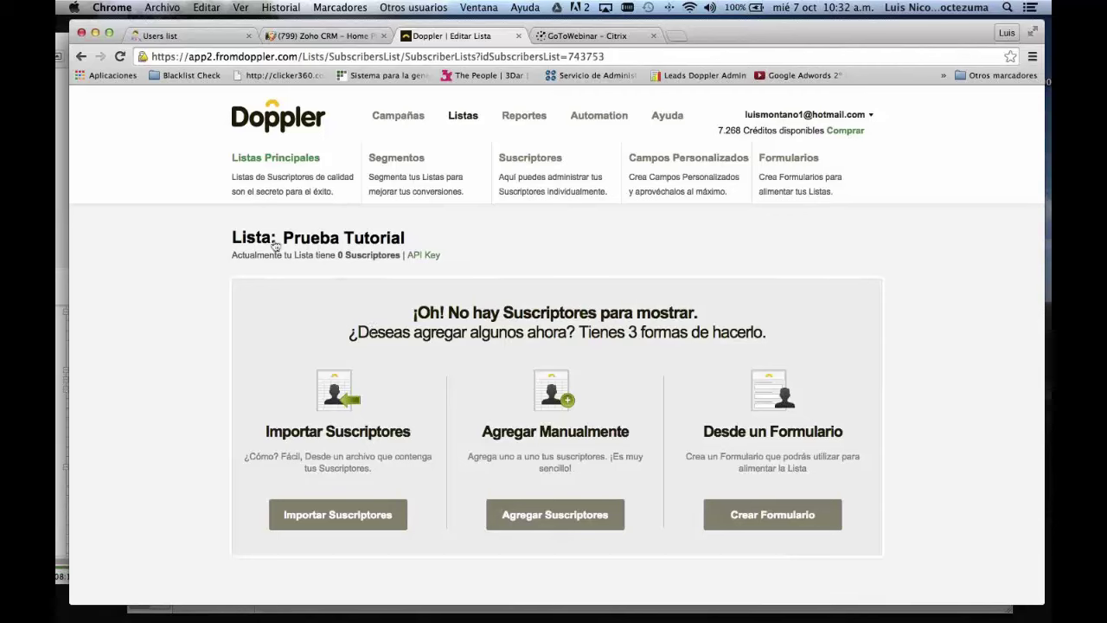
pyautogui.moveTo(360, 241)
pyautogui.scroll(-1, 163, 371)
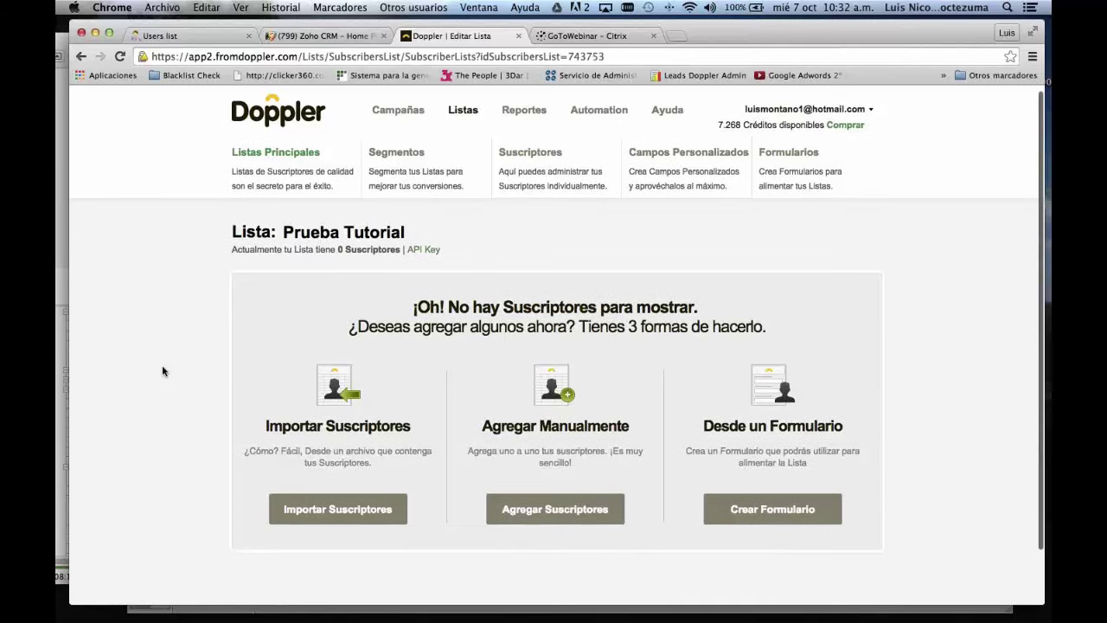
pyautogui.scroll(-3, 163, 371)
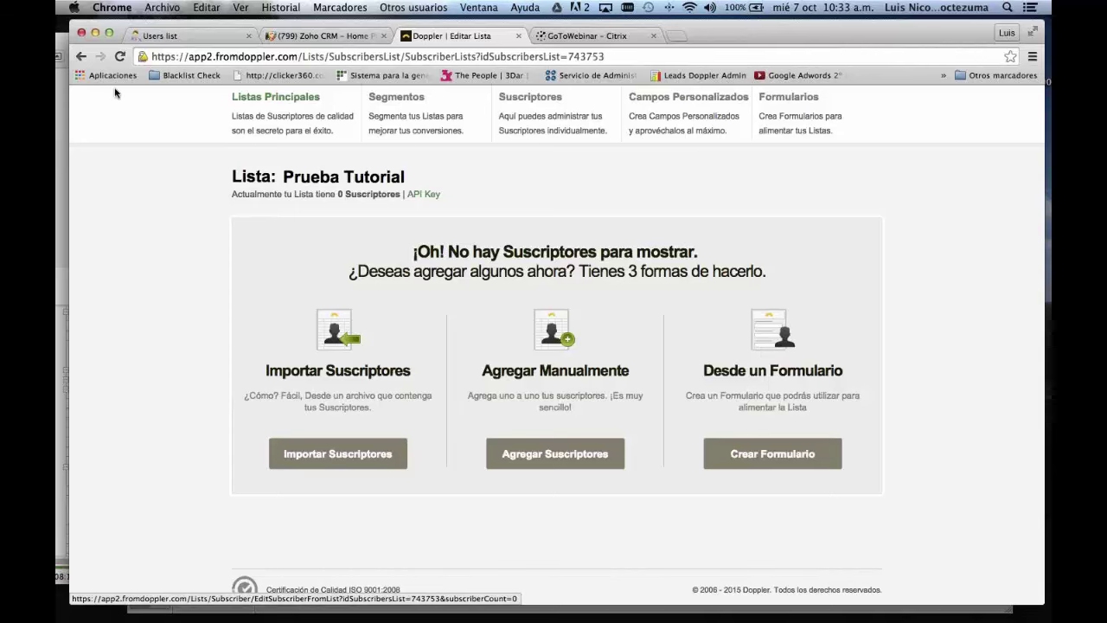
pyautogui.scroll(1, 115, 92)
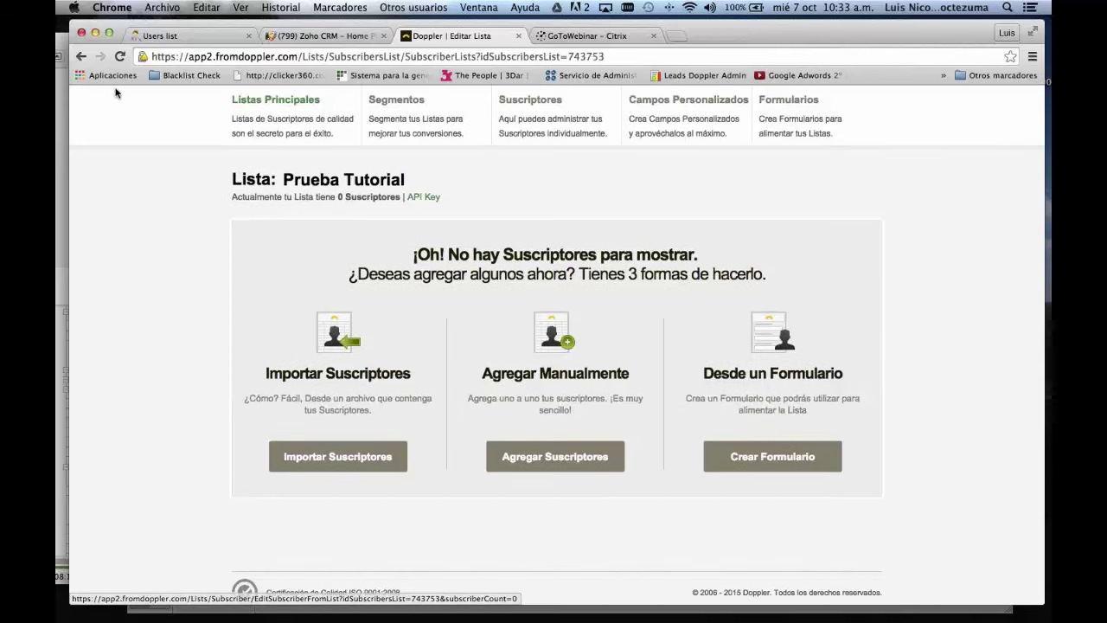
pyautogui.scroll(2, 115, 93)
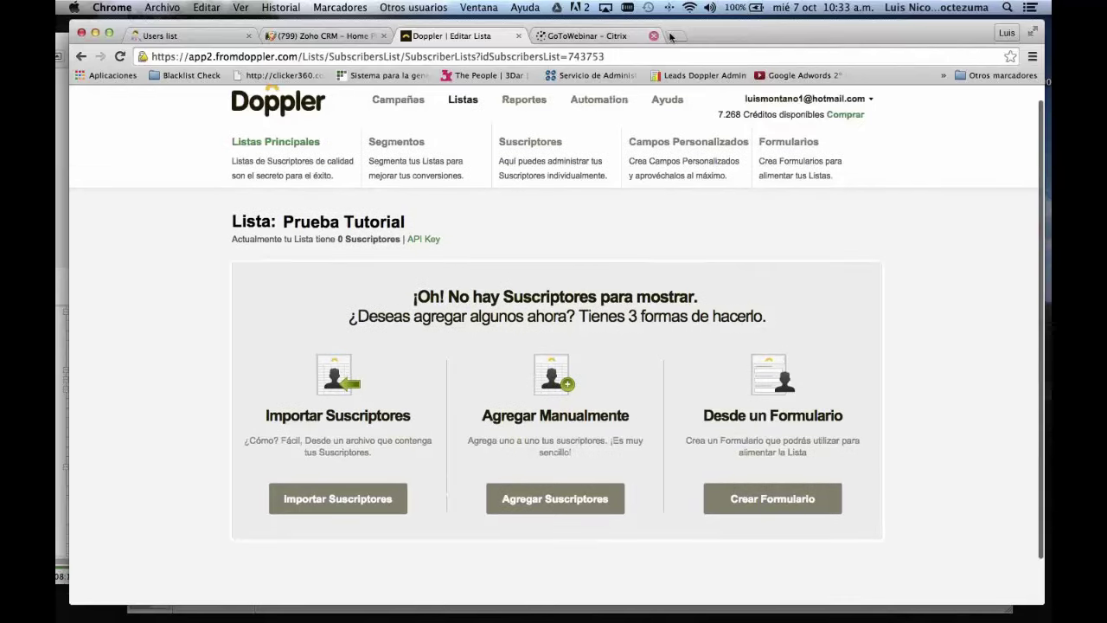
# - Open the Doppler home page in a new browser tab to view its free account option, and return to the Prueba Tutorial list
pyautogui.click(671, 36)
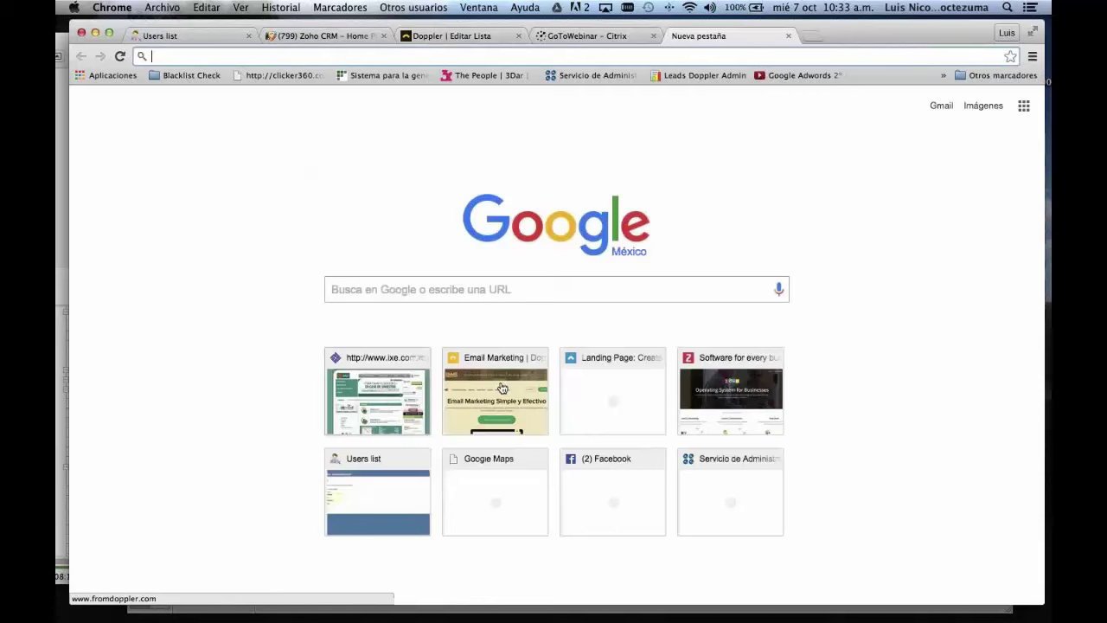
pyautogui.click(502, 388)
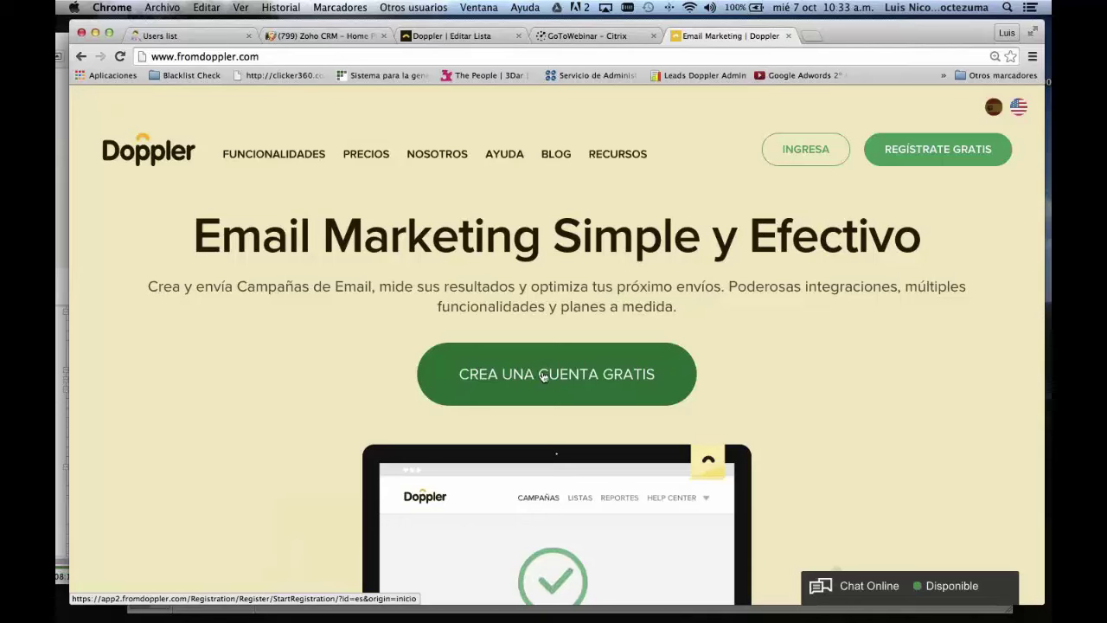
pyautogui.click(439, 39)
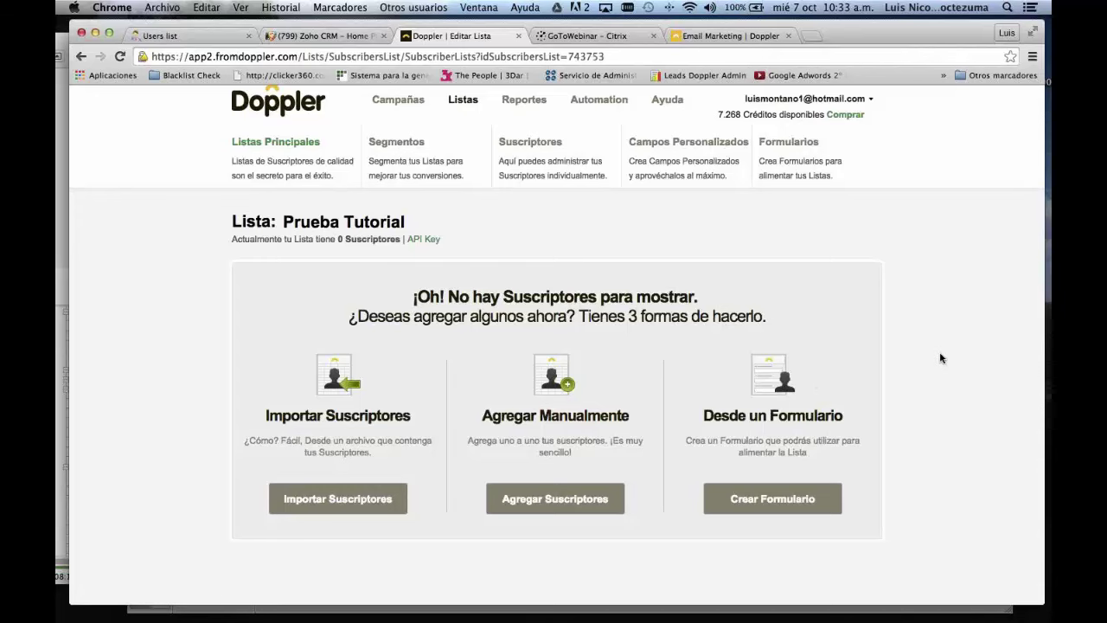
# - Review the three ways of adding subscribers to Prueba Tutorial and choose to import them from a file
pyautogui.scroll(-1, 941, 358)
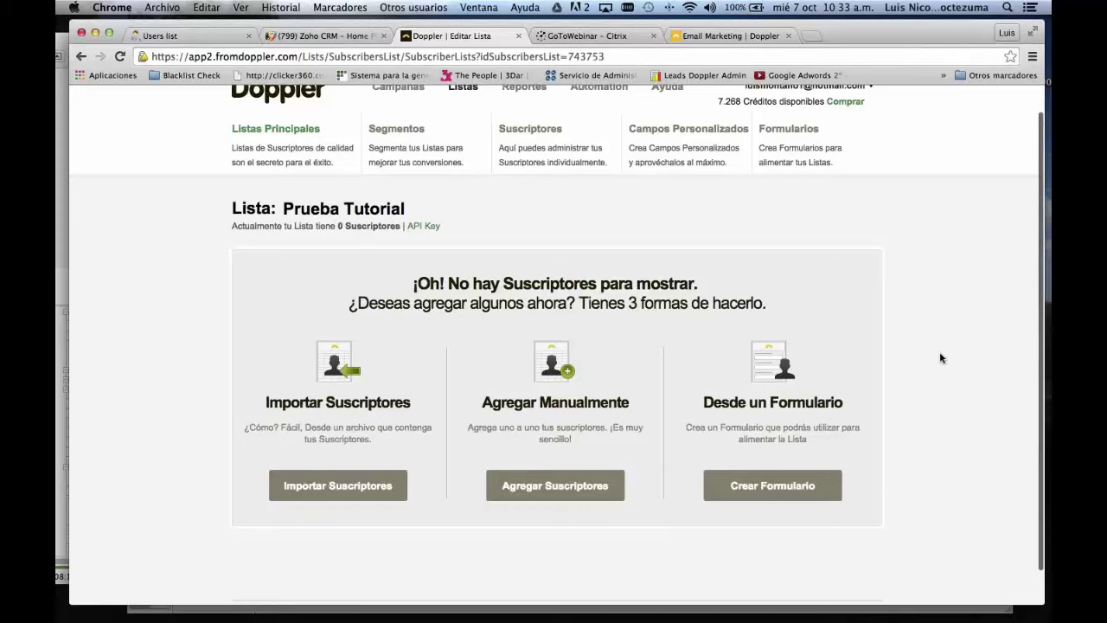
pyautogui.scroll(-2, 941, 358)
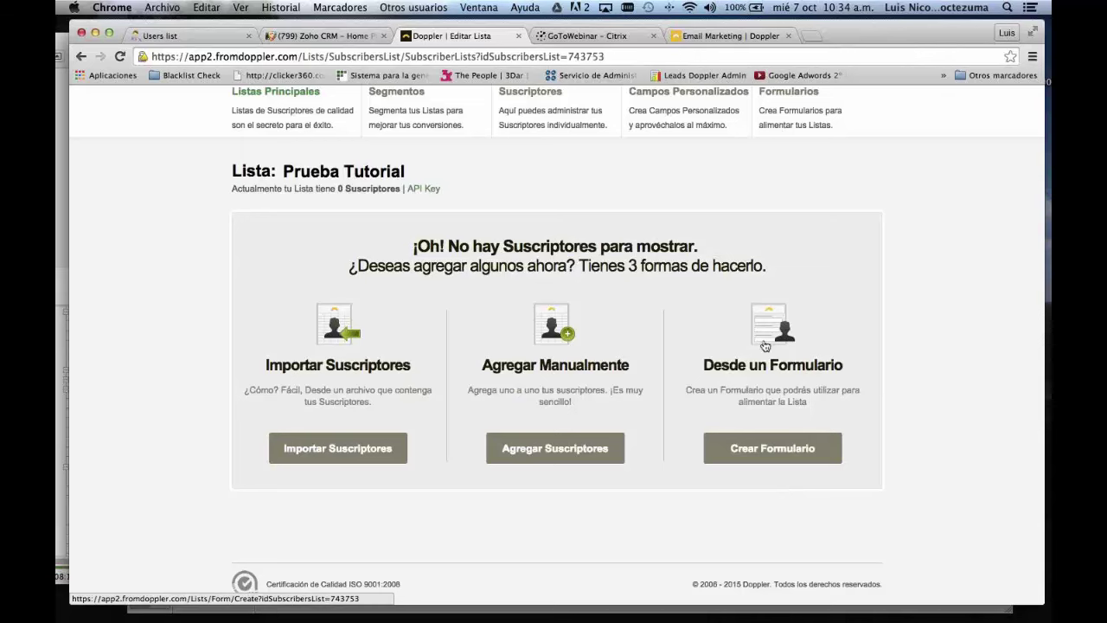
pyautogui.scroll(1, 766, 346)
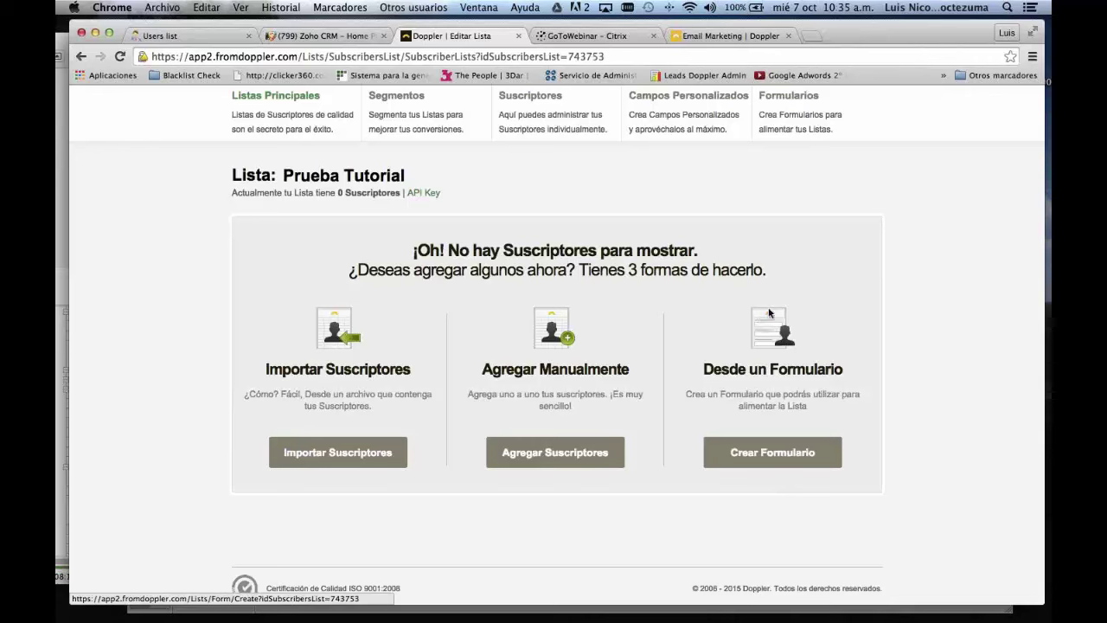
pyautogui.click(341, 325)
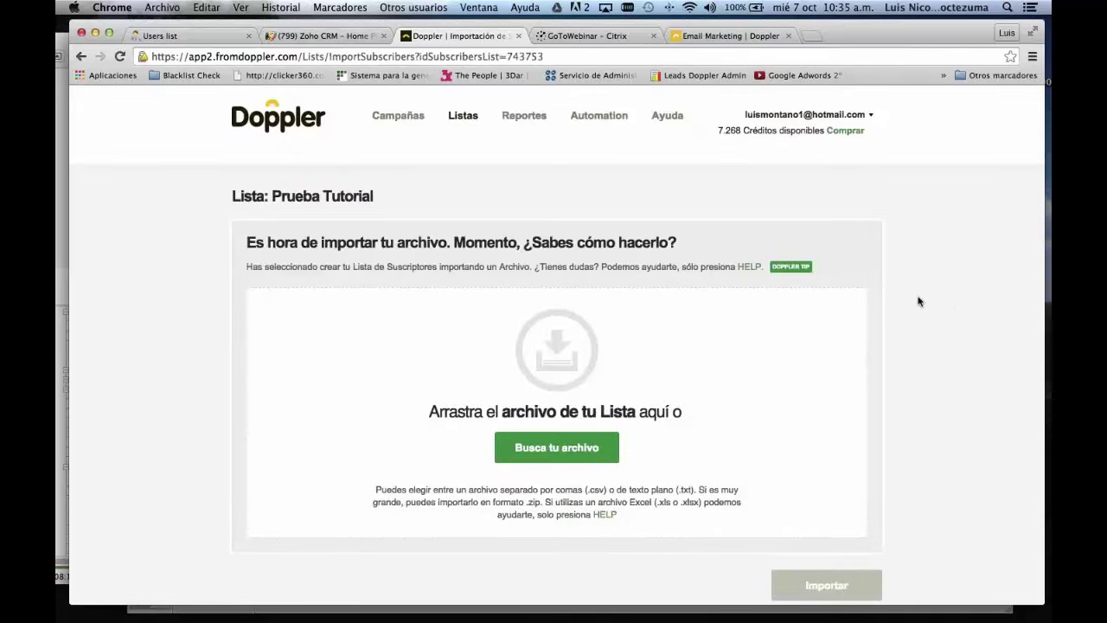
pyautogui.scroll(-2, 918, 301)
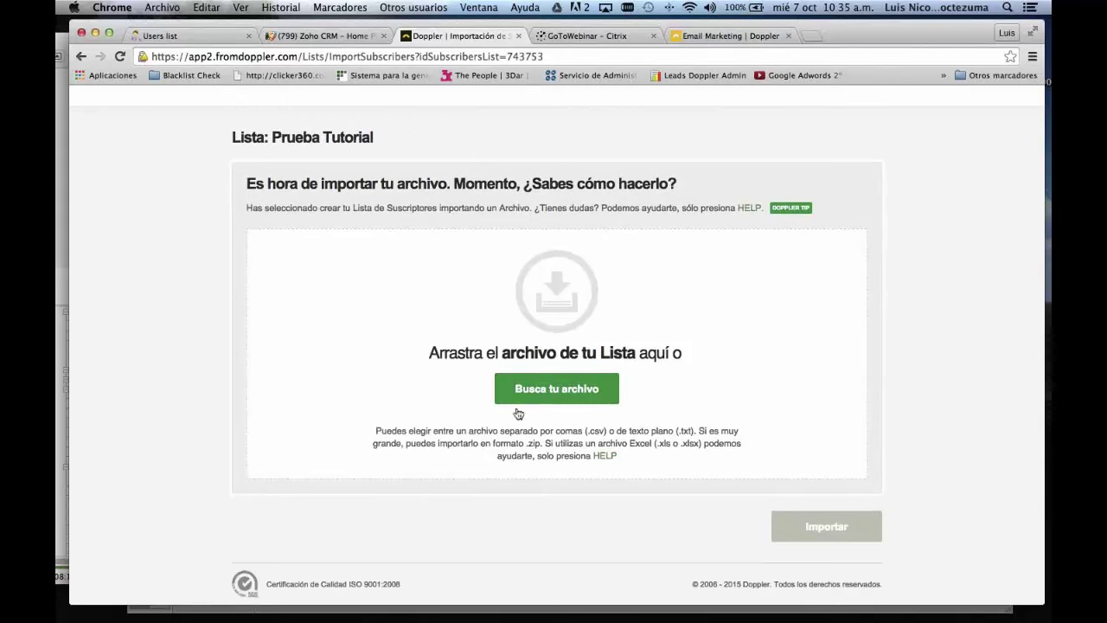
# - Switch to Finder and go to the DEMO_Doppler folder that holds the subscriber list files
pyautogui.hotkey('ctrl', 'Up')
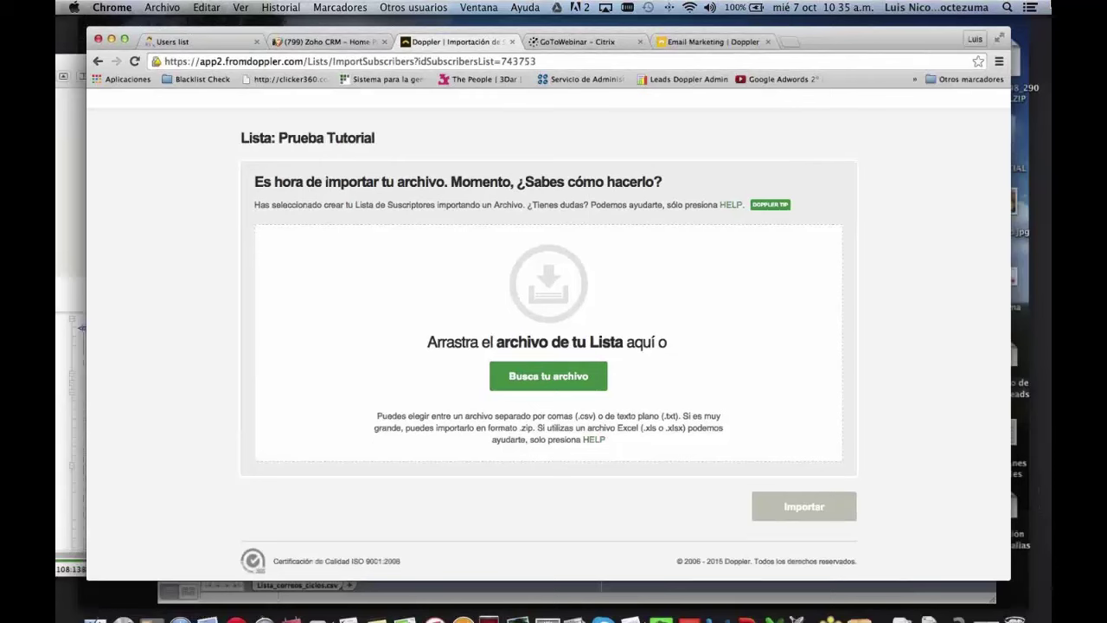
pyautogui.hotkey('ctrl', 'Up')
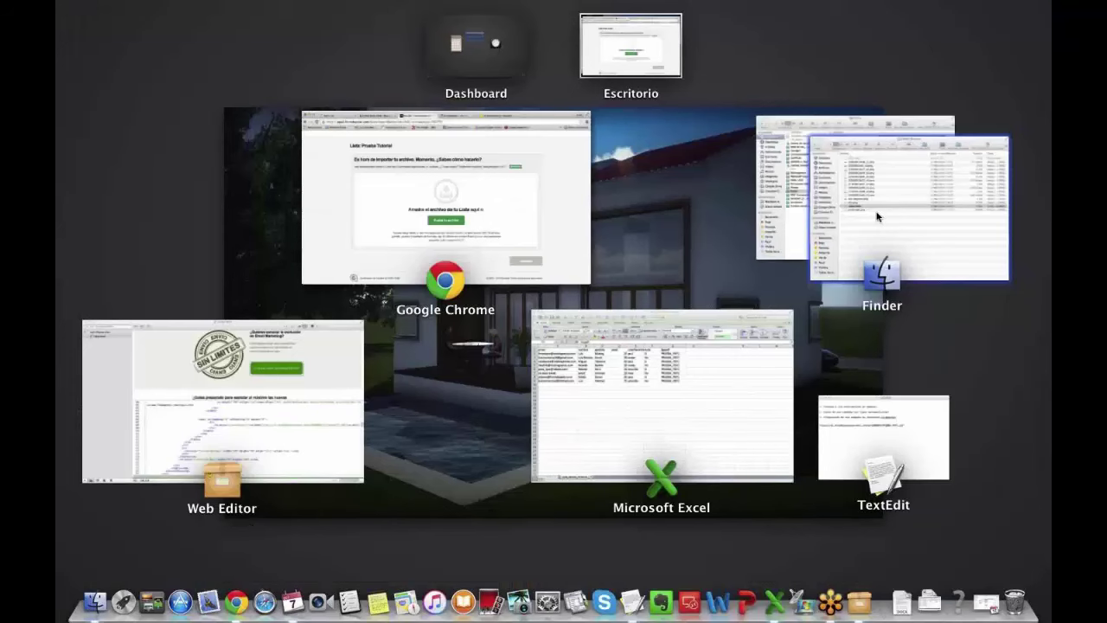
pyautogui.click(791, 224)
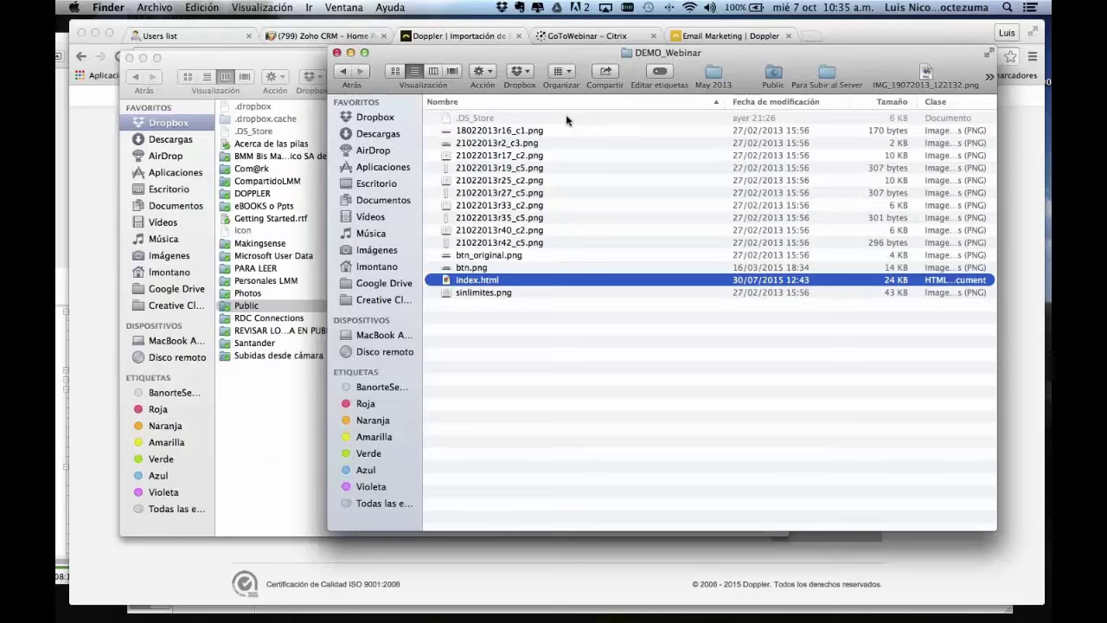
pyautogui.press('super+Up')
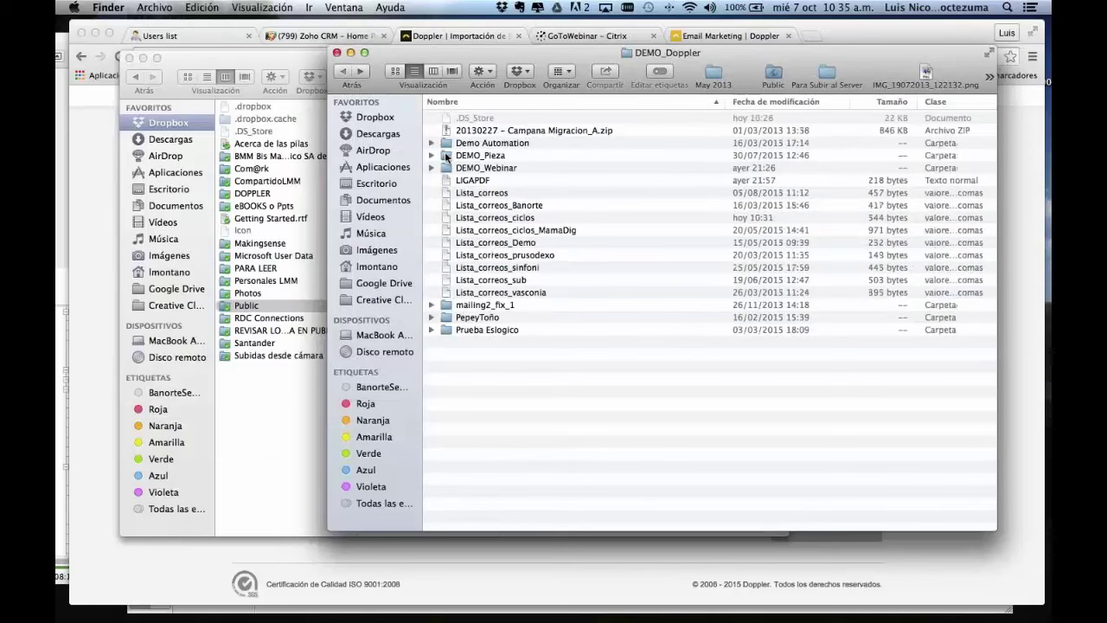
pyautogui.doubleClick(446, 156)
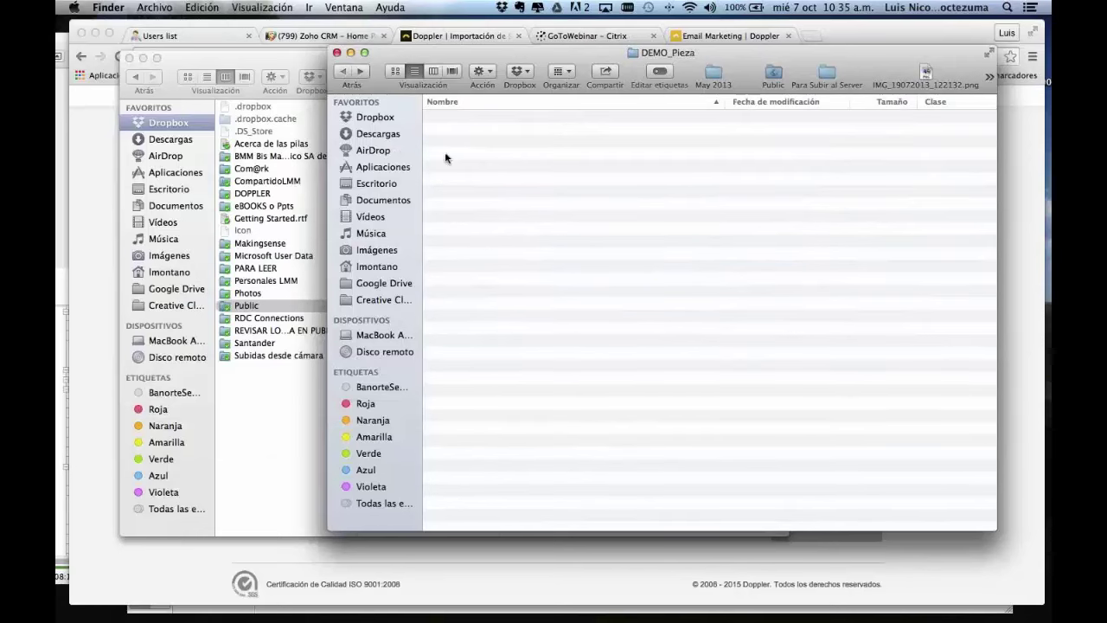
pyautogui.click(344, 73)
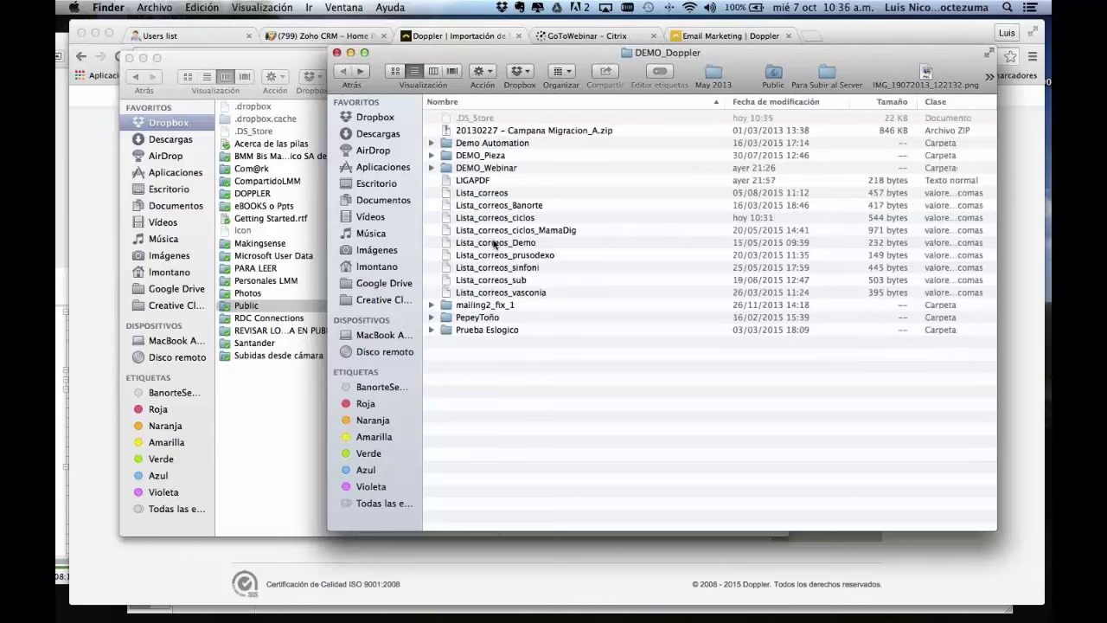
# - Preview Lista_correos_ciclos in Finder and load the file into the import area of the Prueba Tutorial list in Chrome
pyautogui.click(486, 218)
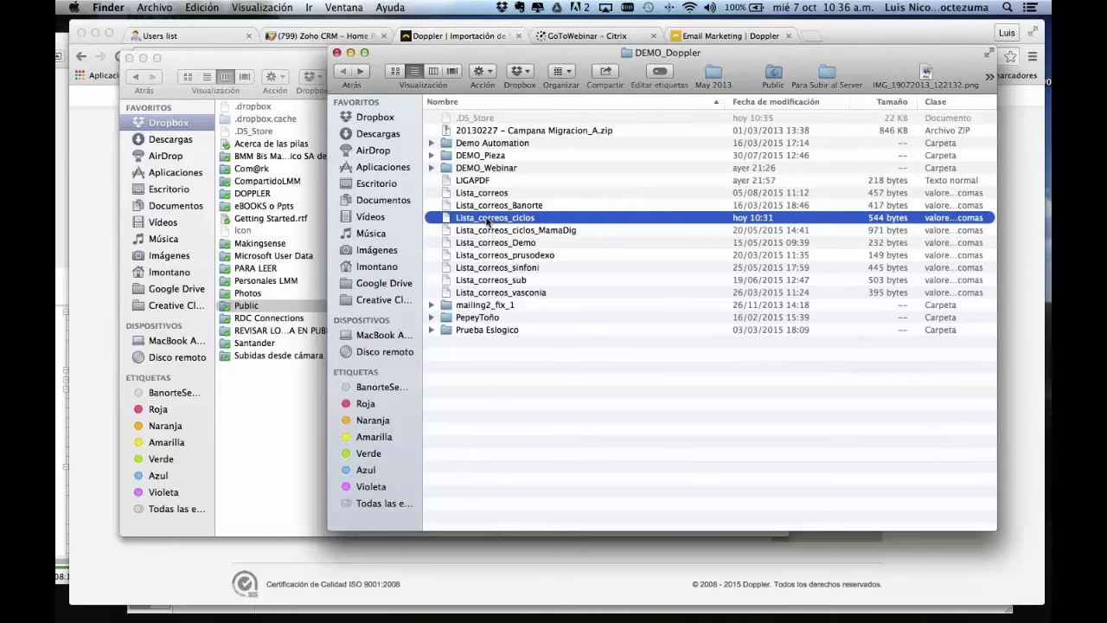
pyautogui.press('space')
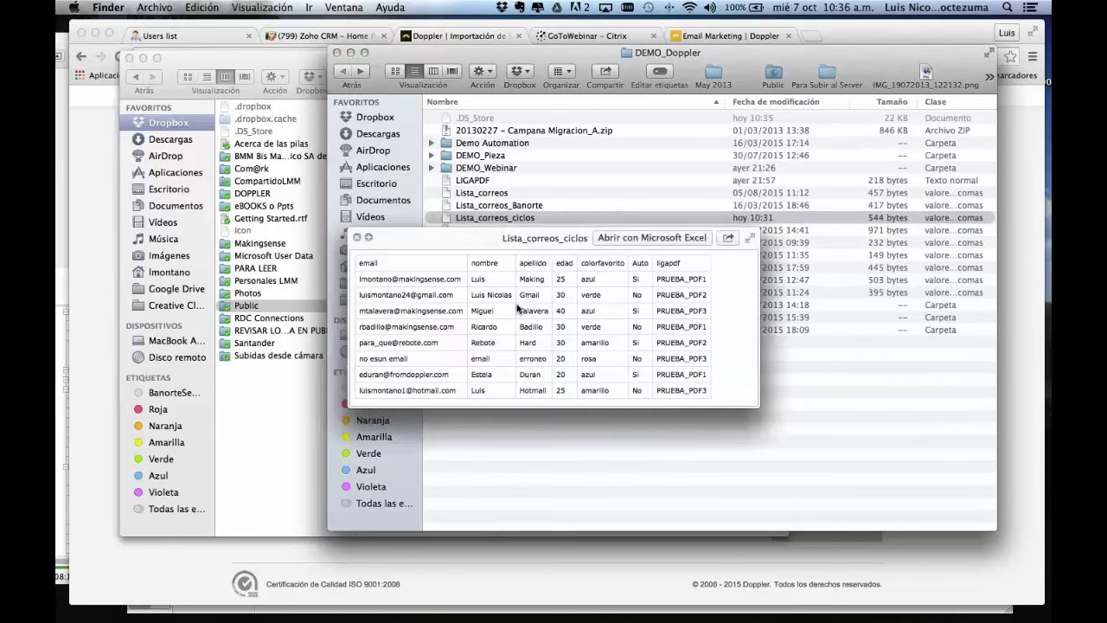
pyautogui.press('space')
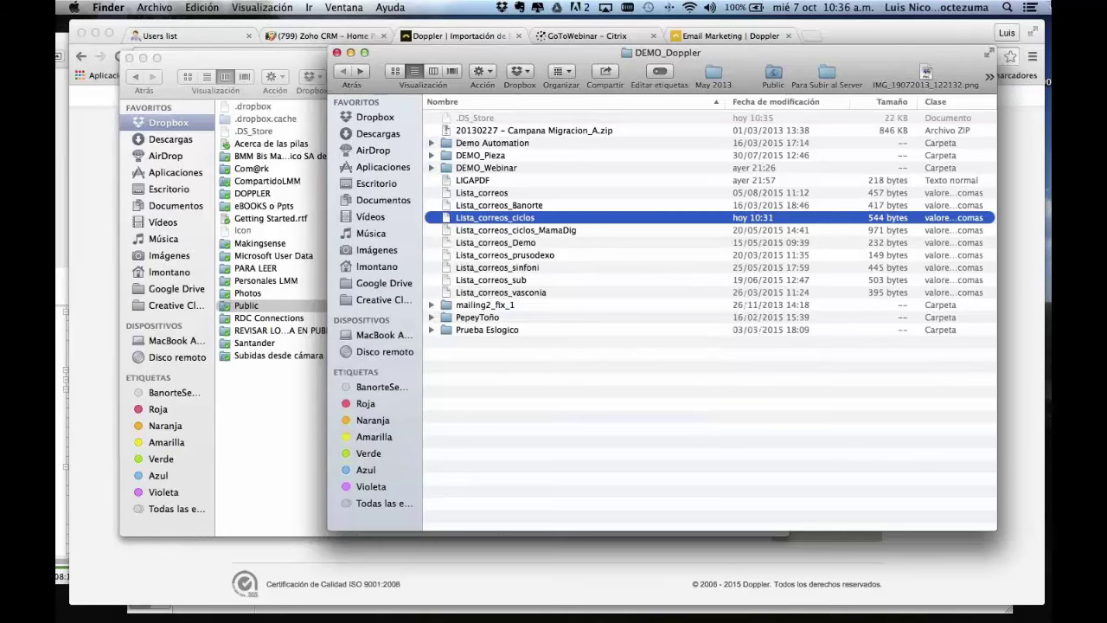
pyautogui.hotkey('ctrl', 'Up')
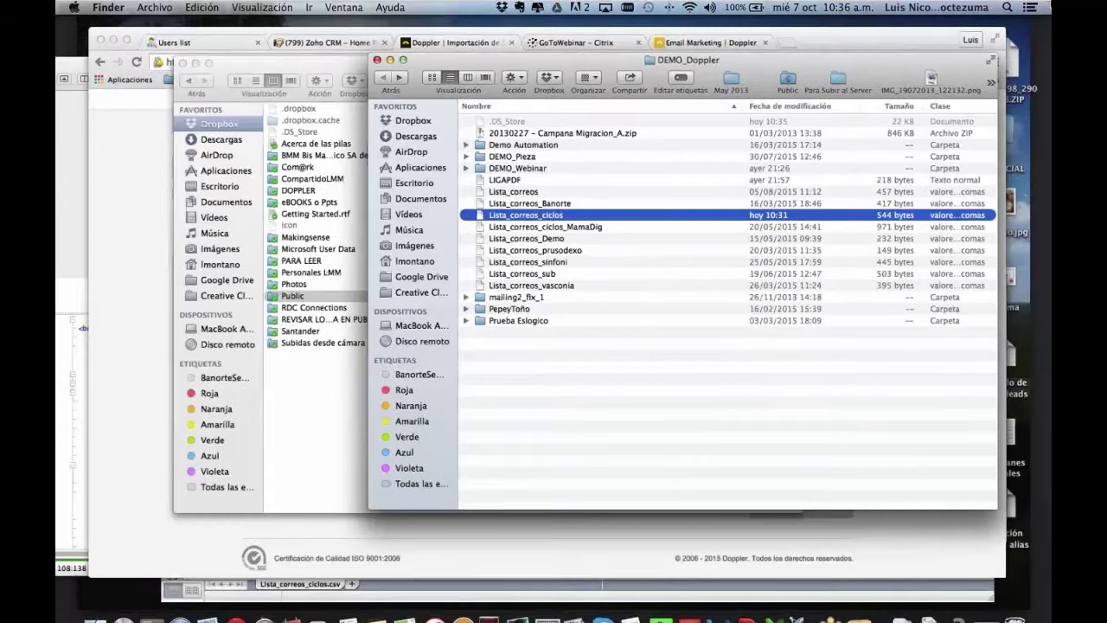
pyautogui.moveTo(526, 215); pyautogui.dragTo(452, 304)
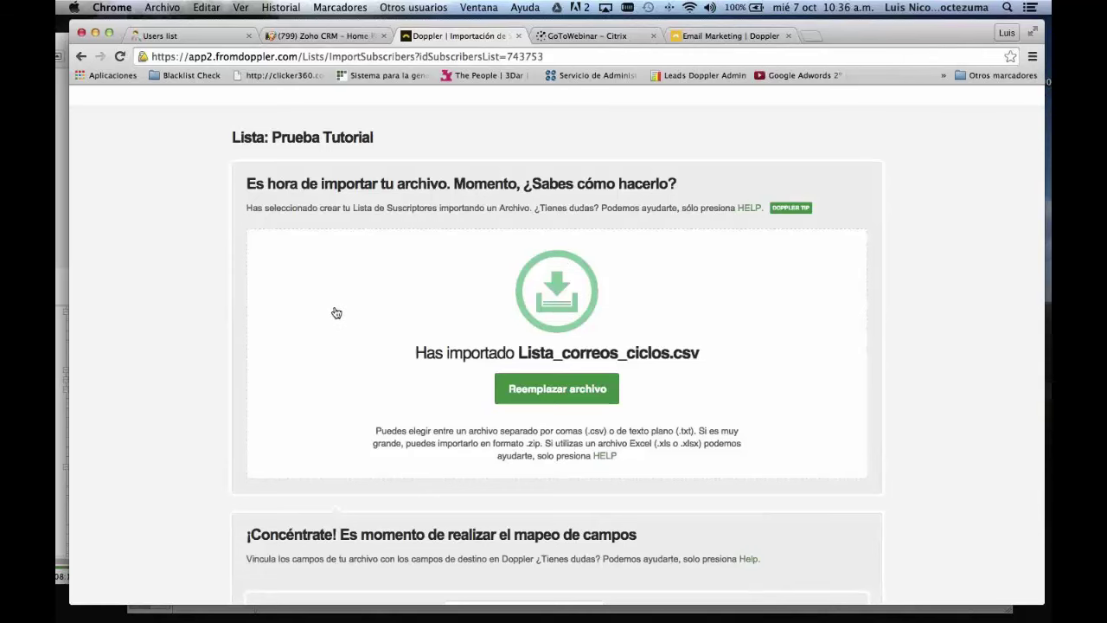
# - Examine how each column of the imported file, from email to ligapdf, is mapped to a Doppler field
pyautogui.scroll(-1, 337, 312)
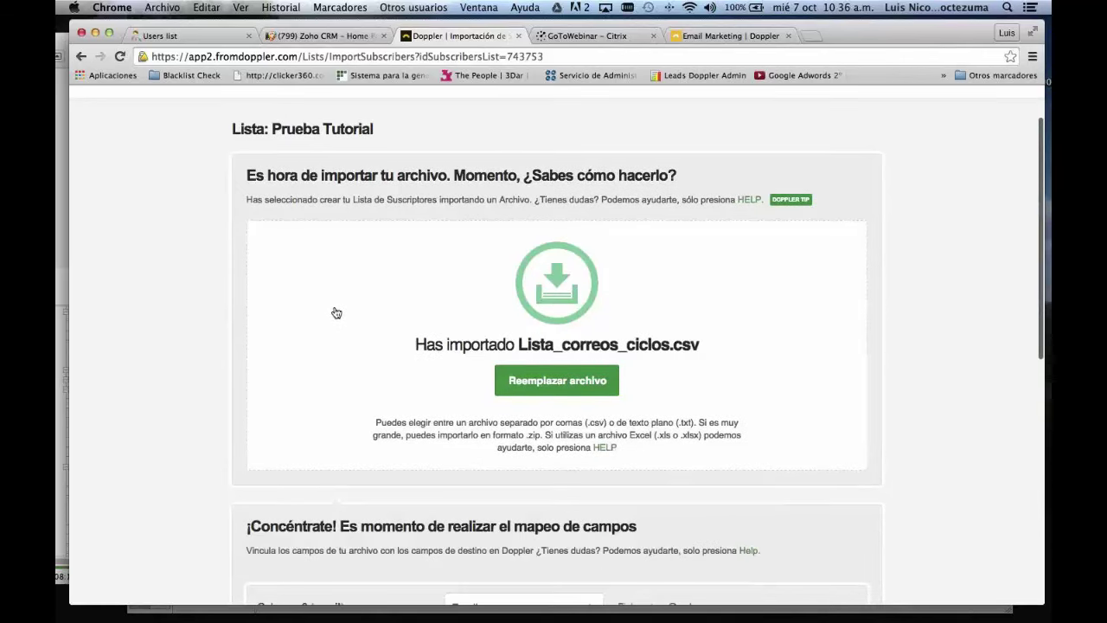
pyautogui.scroll(-2, 336, 312)
pyautogui.scroll(-5, 410, 285)
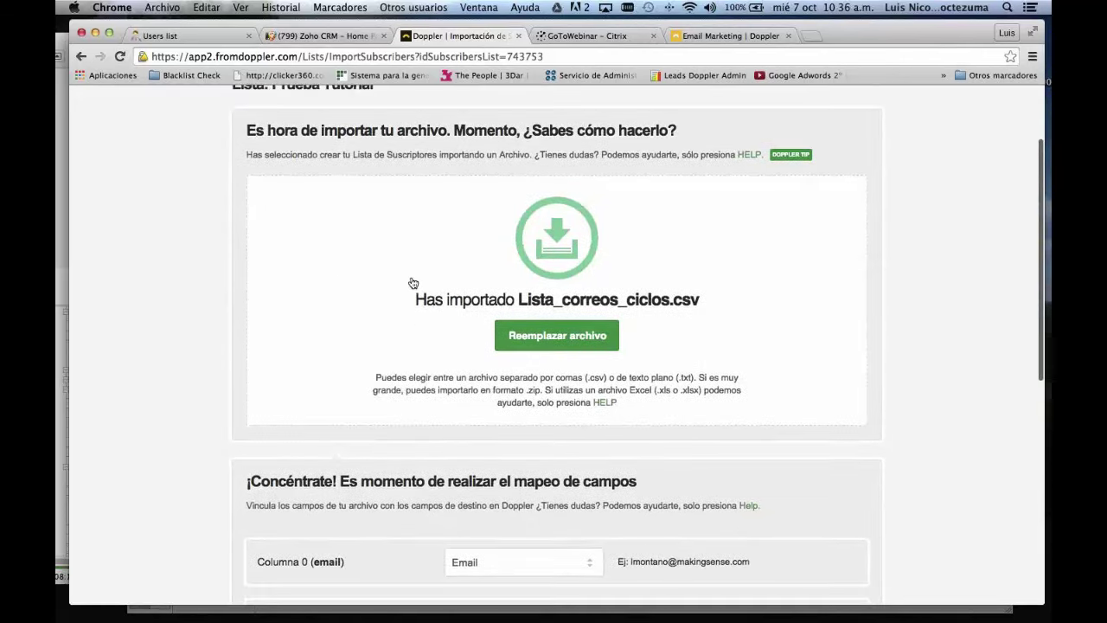
pyautogui.scroll(-2, 412, 277)
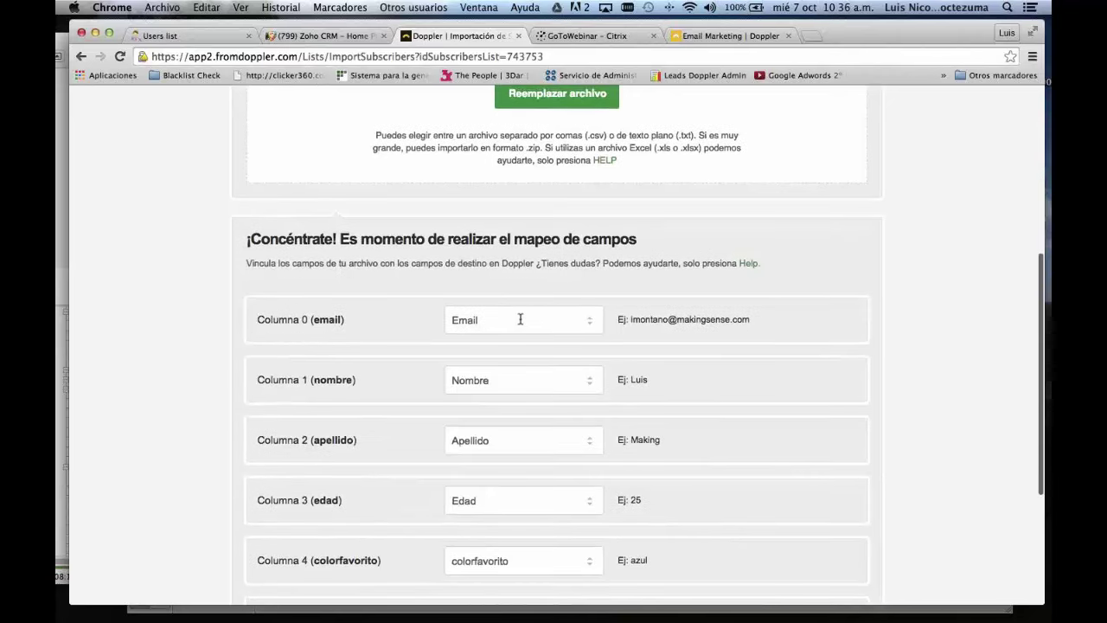
pyautogui.scroll(4, 520, 318)
pyautogui.scroll(4, 520, 319)
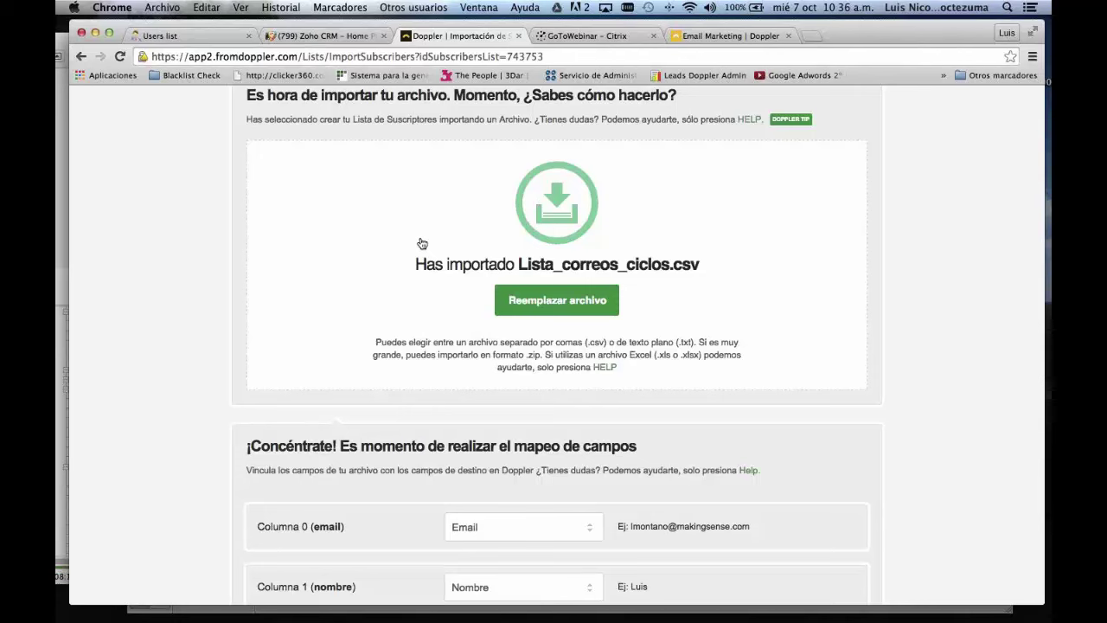
pyautogui.scroll(-1, 422, 244)
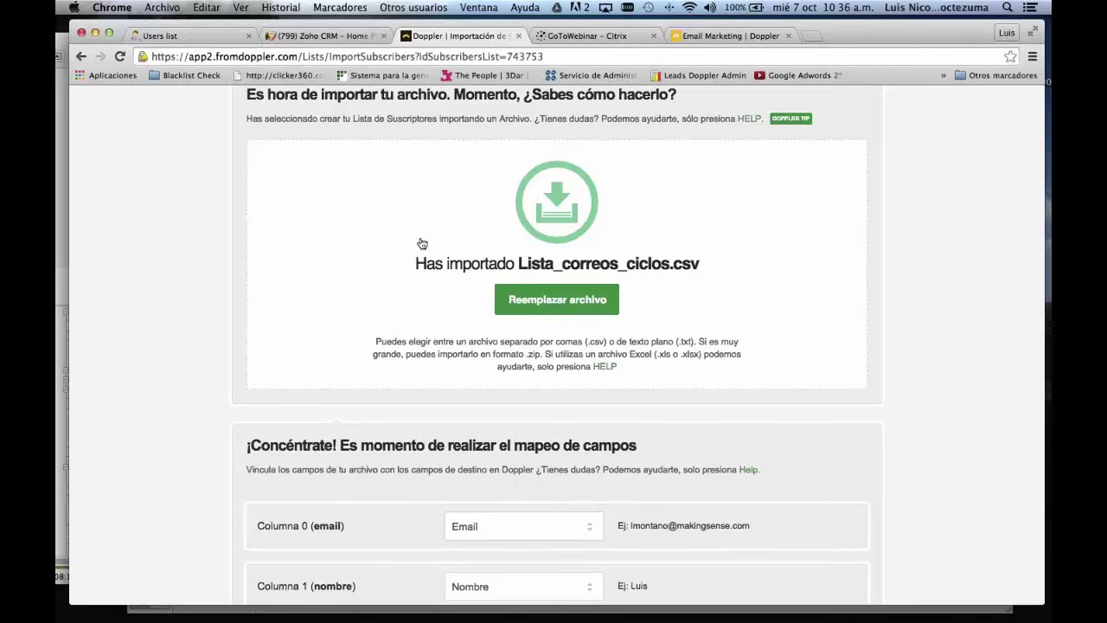
pyautogui.scroll(-5, 422, 243)
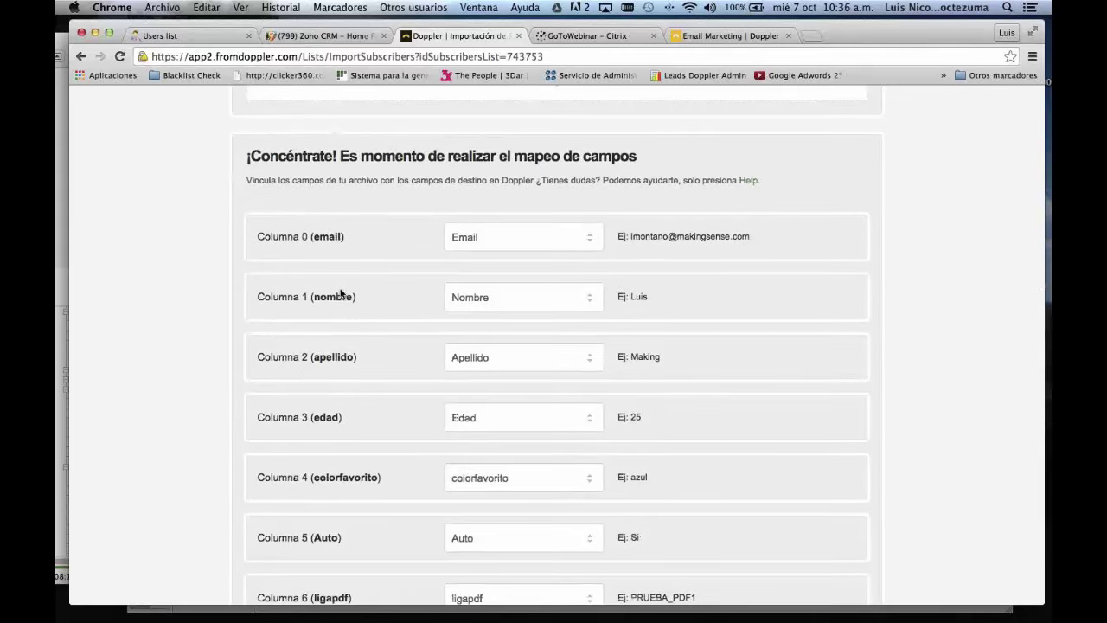
pyautogui.scroll(-1, 341, 293)
pyautogui.scroll(-1, 340, 294)
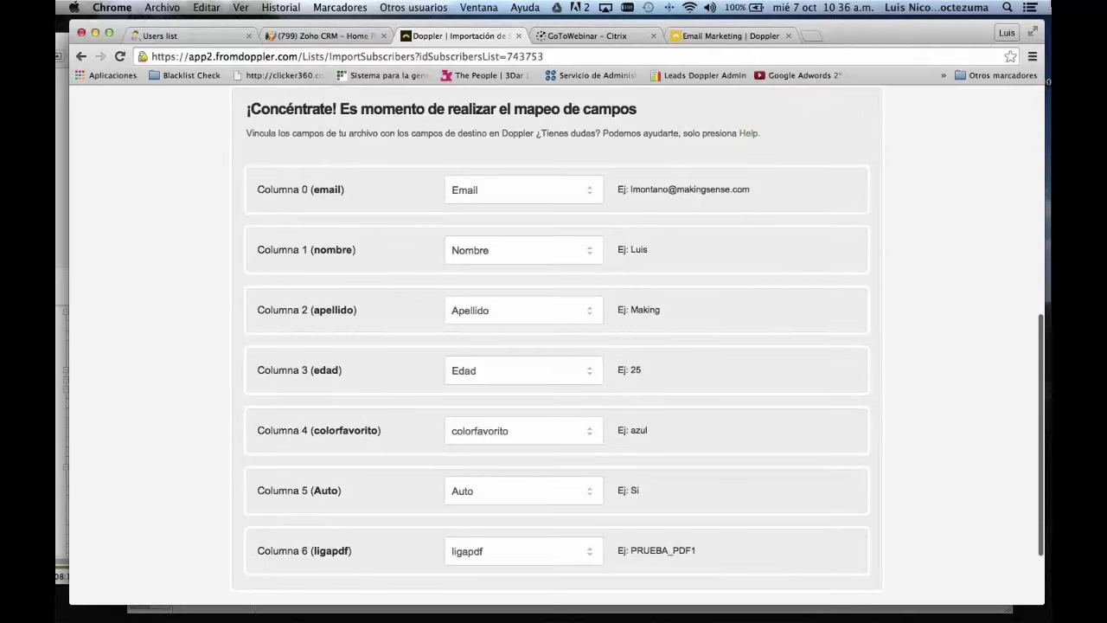
# - Switch to Excel to check the column headers of Lista_correos_ciclos.csv against the Doppler field mapping
pyautogui.hotkey('ctrl', 'Up')
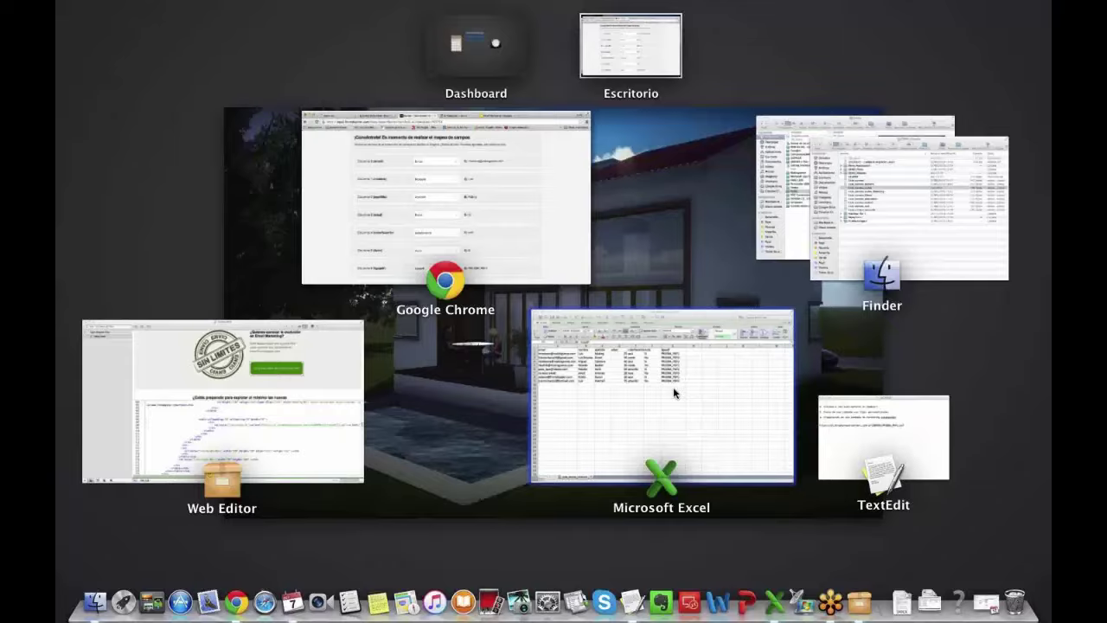
pyautogui.click(673, 387)
pyautogui.hotkey('ctrl', 'Up')
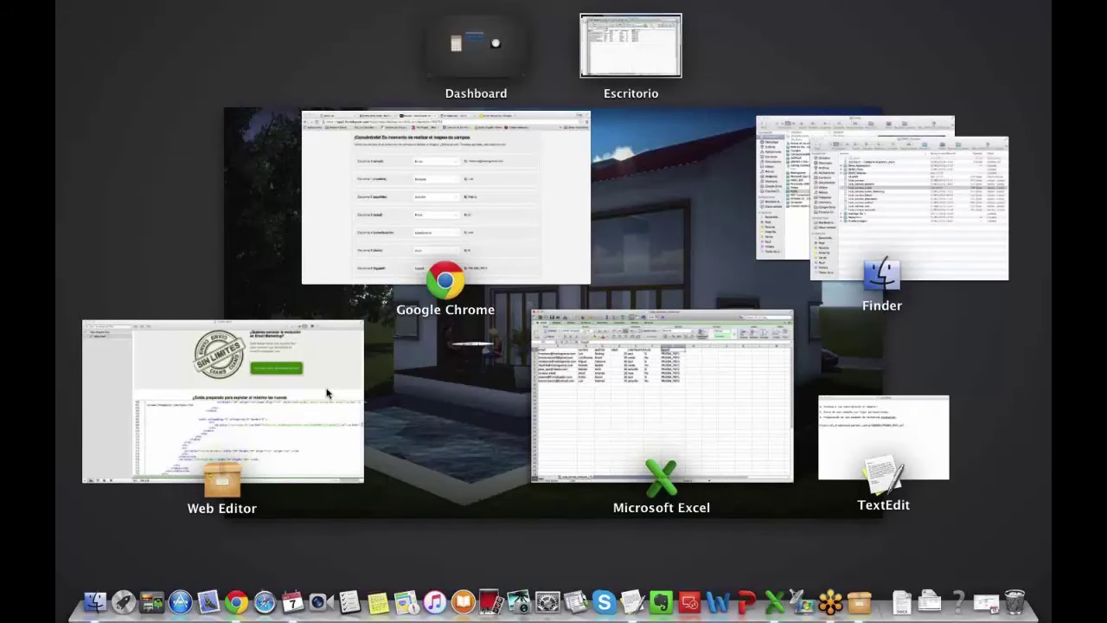
# - Switch back to Doppler in Chrome, view the destination options for Columna 0 (email) and map it to Email
pyautogui.click(408, 245)
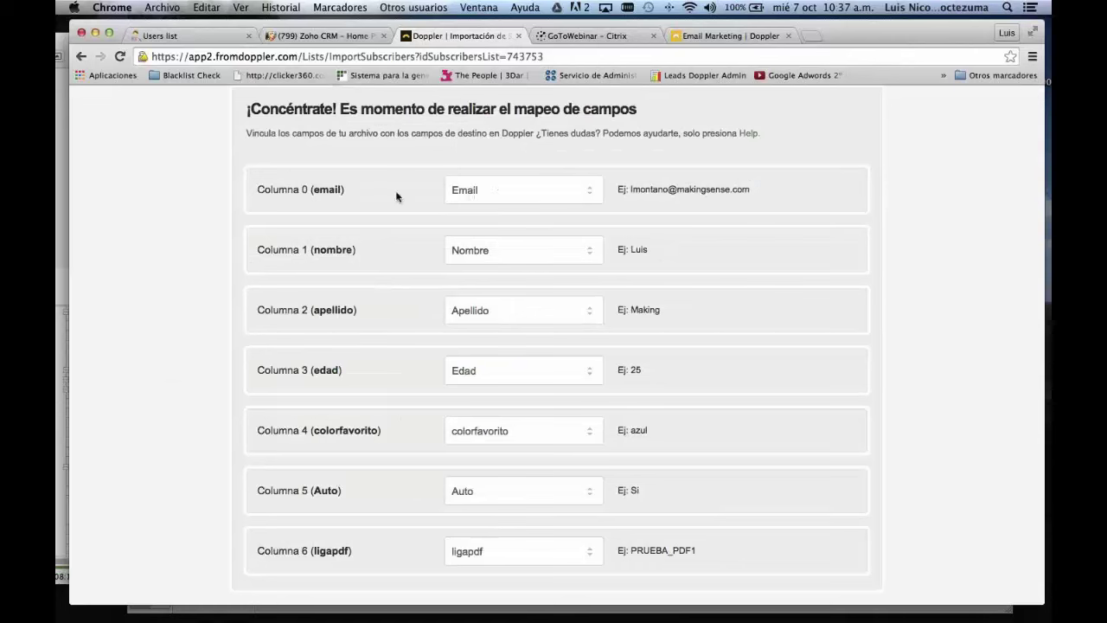
pyautogui.click(555, 198)
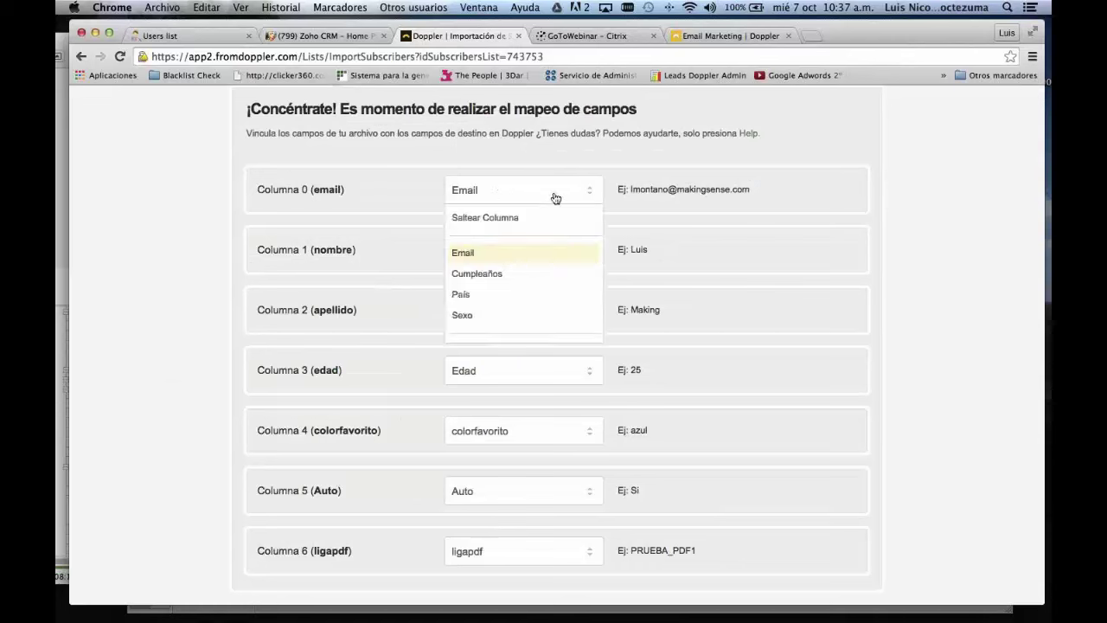
pyautogui.click(464, 260)
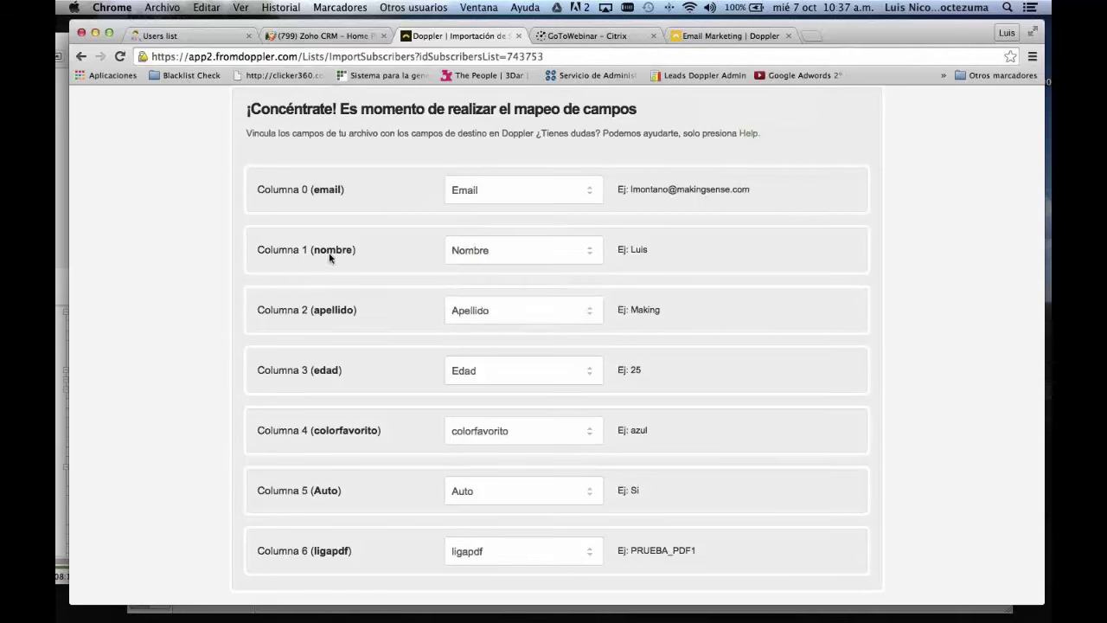
# - Map Columna 1 (nombre) to Nombre and review the remaining column mappings through ligapdf
pyautogui.click(519, 257)
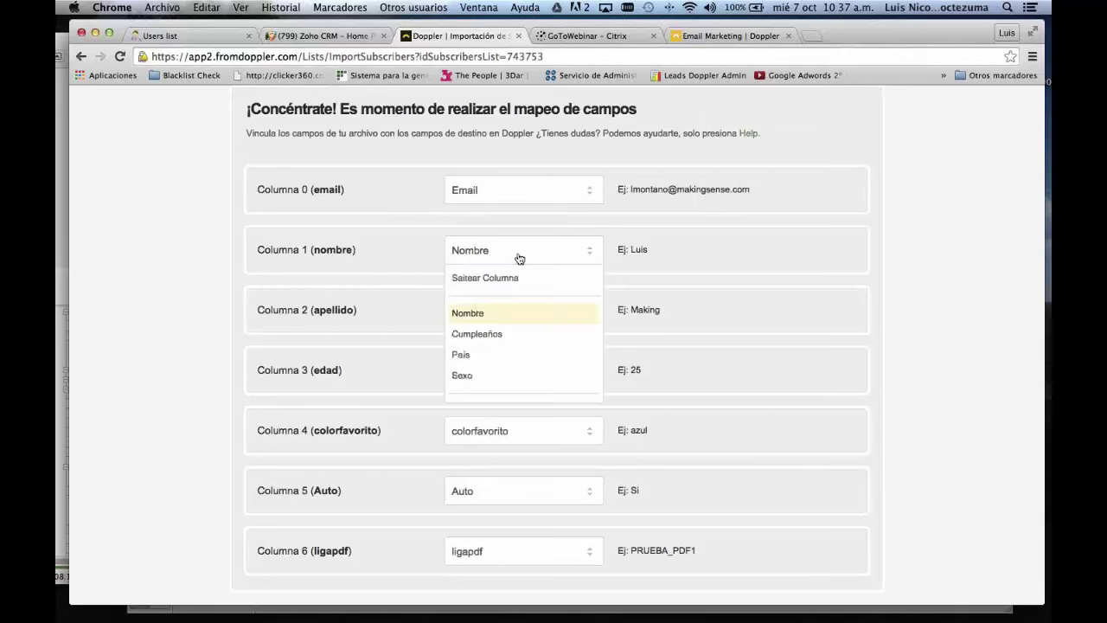
pyautogui.click(461, 314)
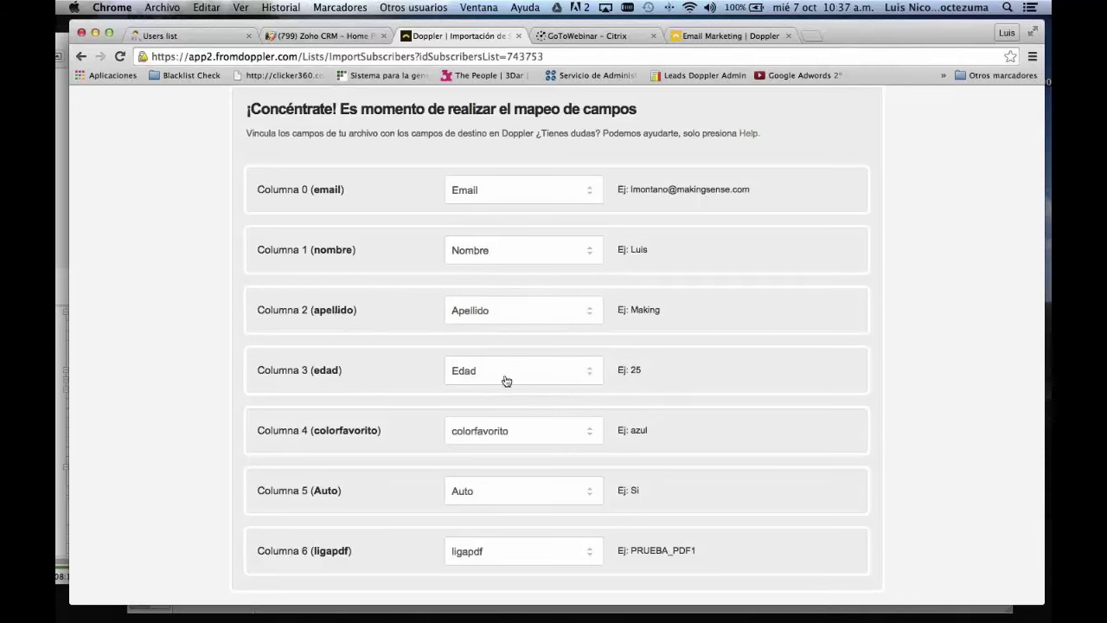
pyautogui.scroll(-1, 403, 375)
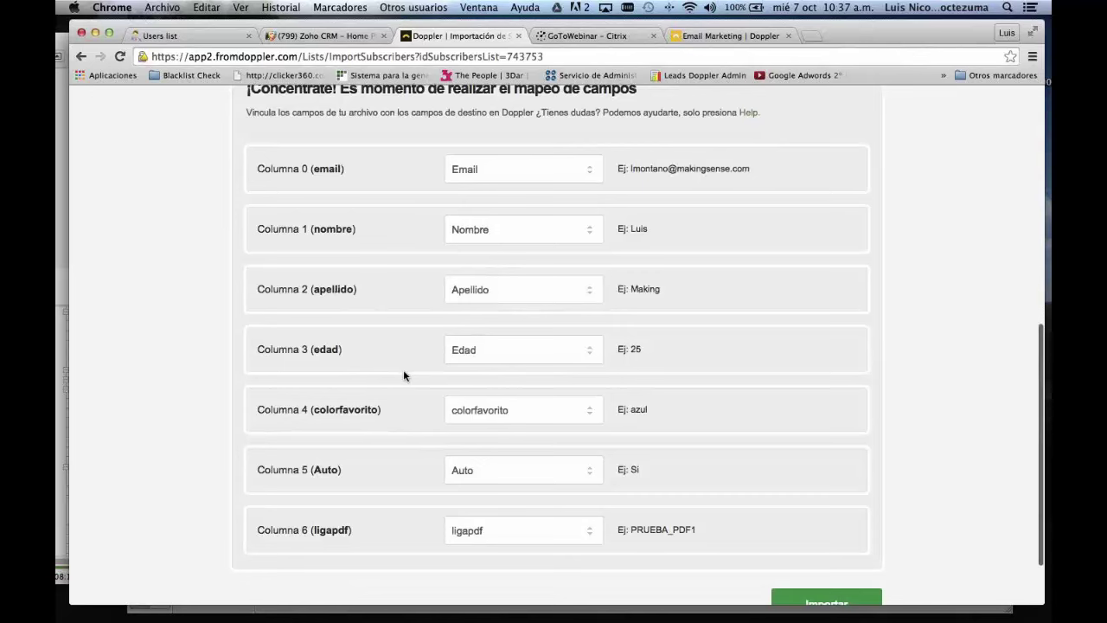
pyautogui.scroll(-3, 403, 375)
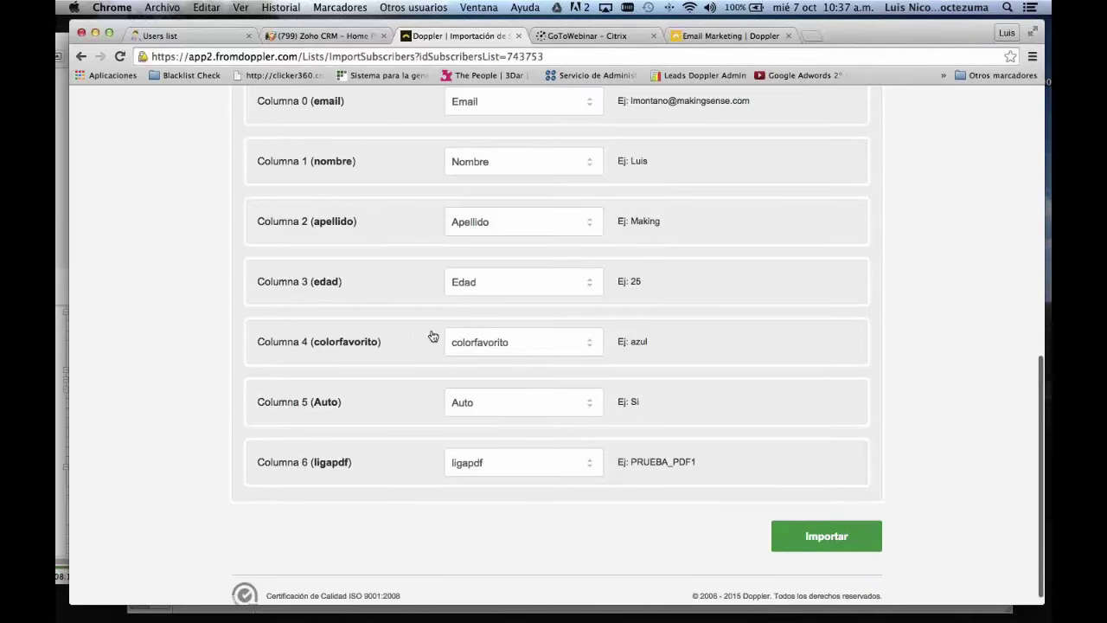
pyautogui.scroll(-1, 432, 336)
pyautogui.scroll(2, 517, 445)
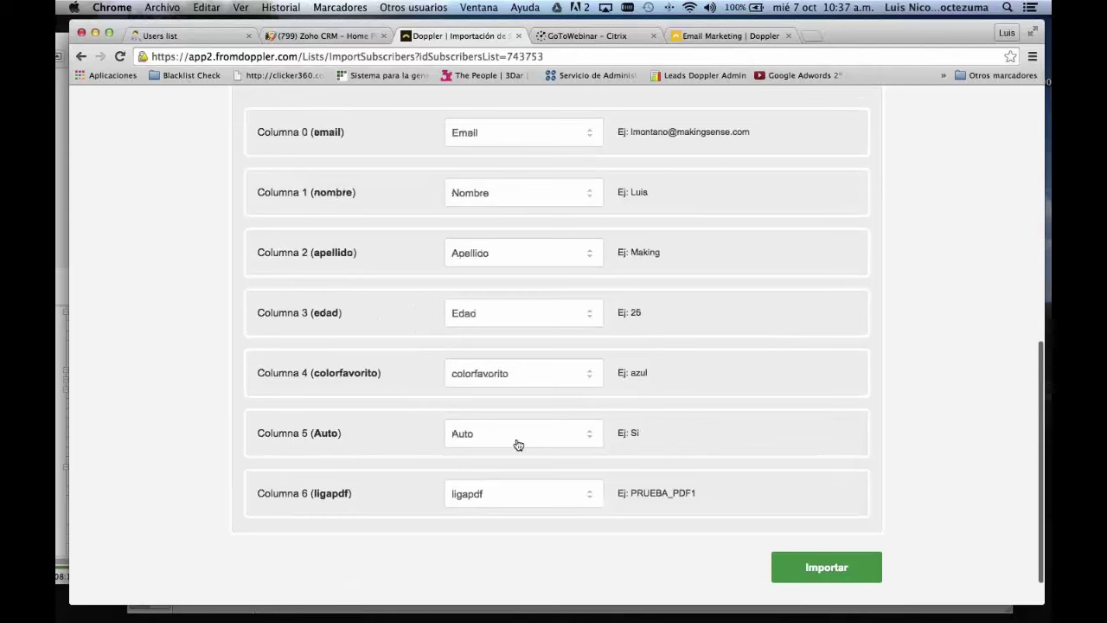
pyautogui.scroll(-1, 513, 447)
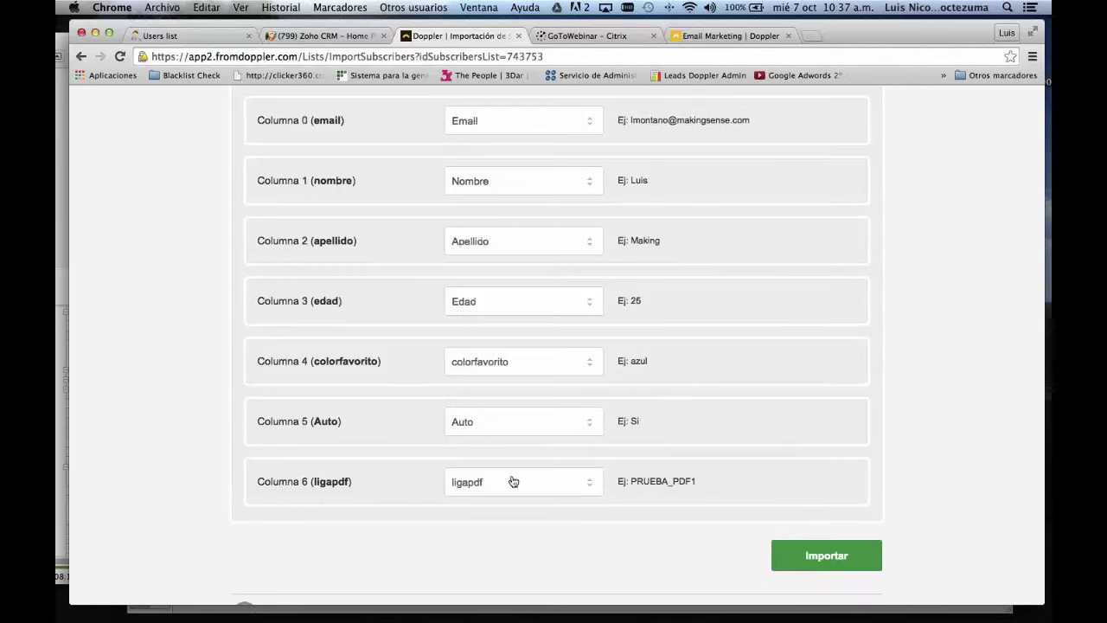
pyautogui.scroll(1, 501, 467)
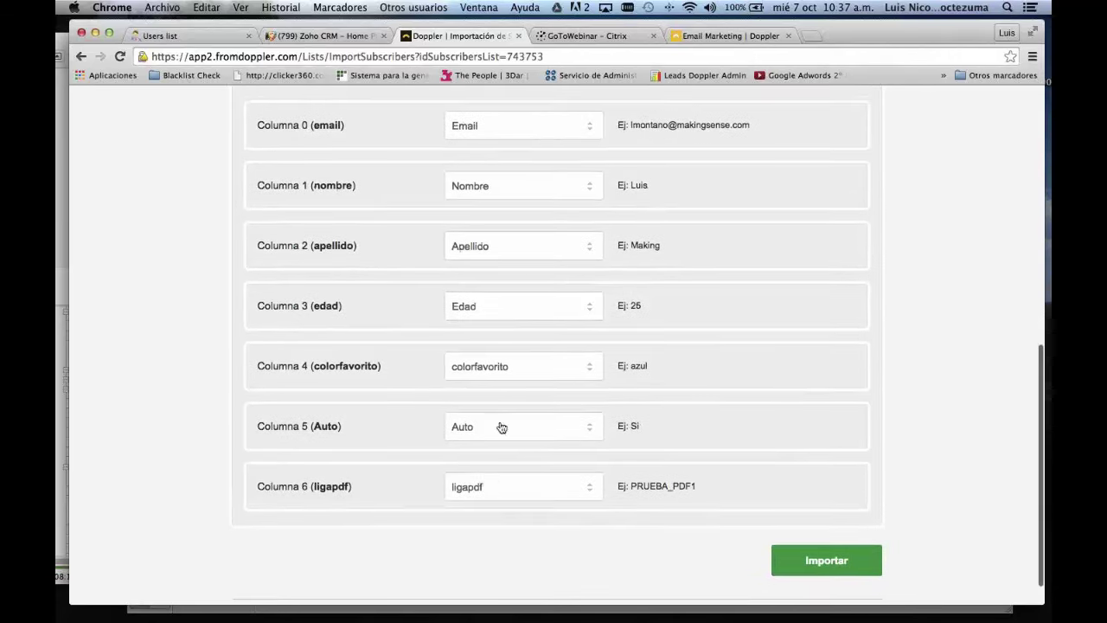
pyautogui.scroll(1, 521, 284)
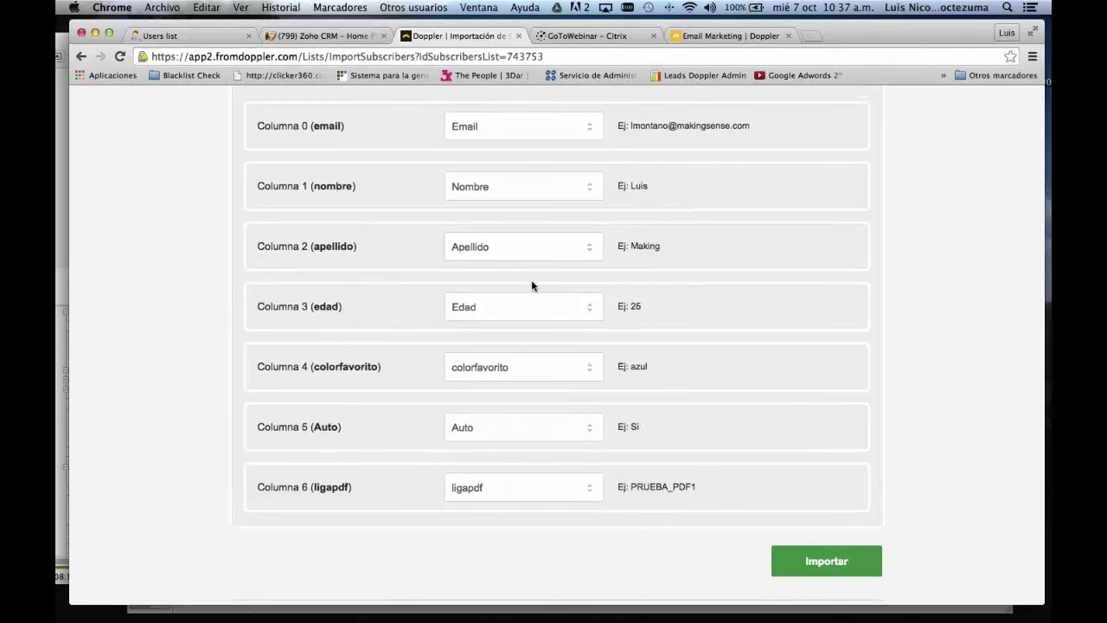
pyautogui.scroll(-1, 525, 364)
pyautogui.scroll(-1, 525, 364)
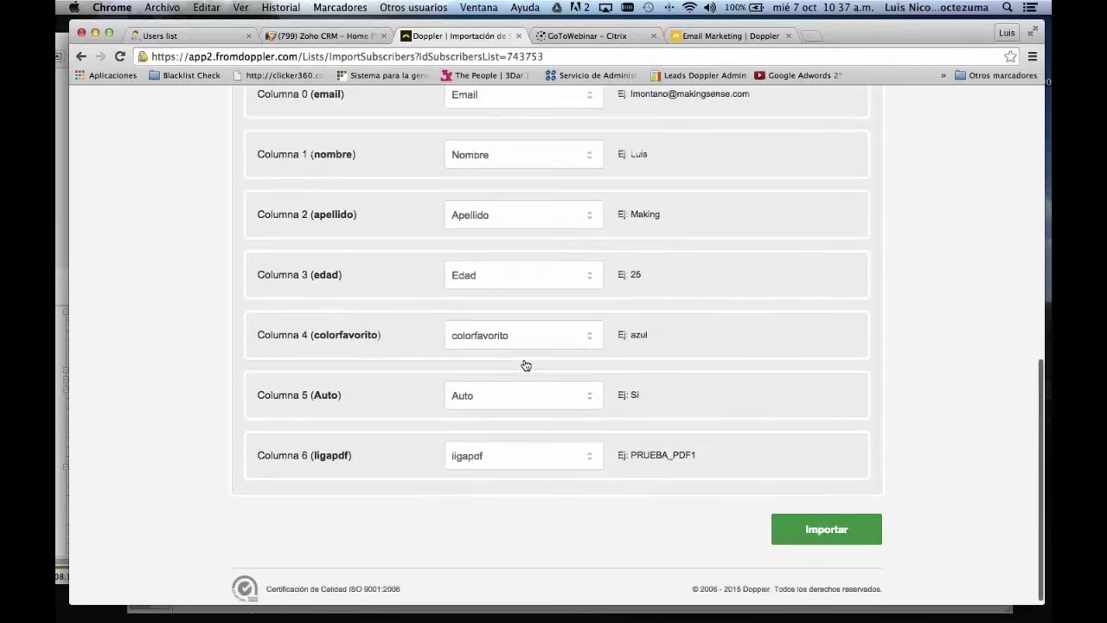
# - Choose Crear Campo Personalizado for Columna 5 (Auto) and name the new field Auto2
pyautogui.scroll(-1, 525, 364)
pyautogui.click(519, 388)
pyautogui.moveTo(600, 504); pyautogui.dragTo(600, 538)
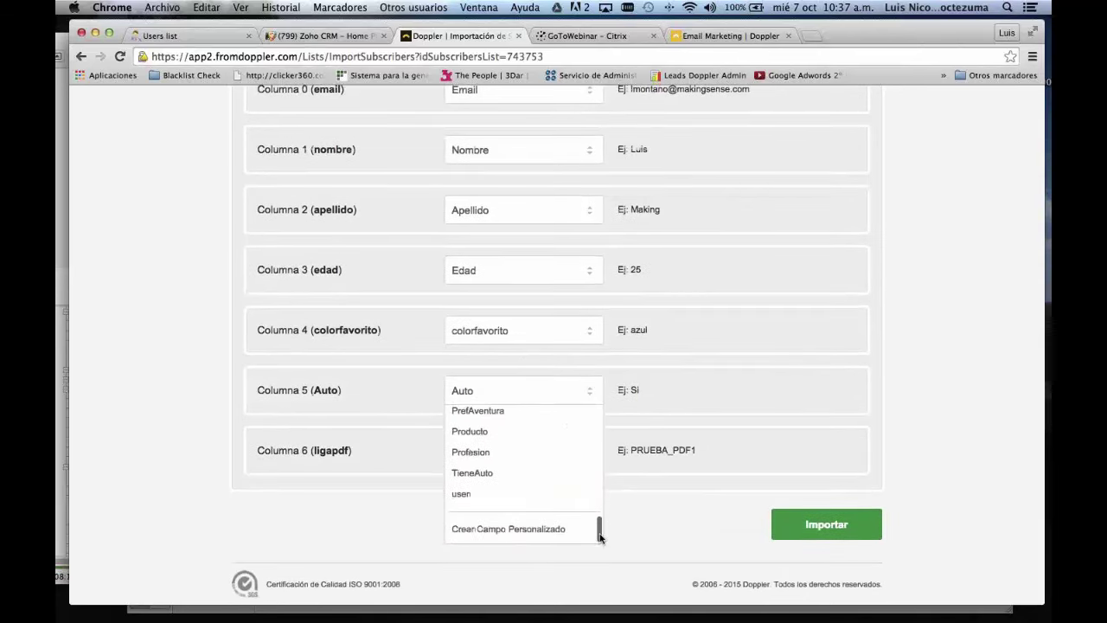
pyautogui.click(500, 529)
pyautogui.click(321, 438)
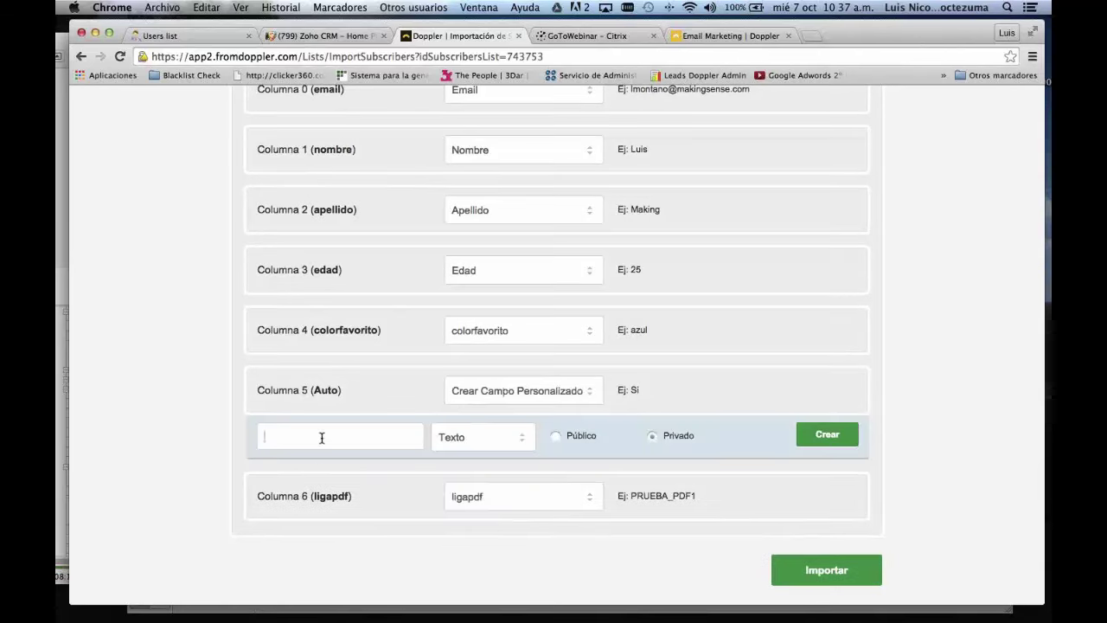
pyautogui.write('Autb')
pyautogui.write('2')
# - Set the data type of the Auto2 field to Si/No and show the available types again
pyautogui.click(524, 445)
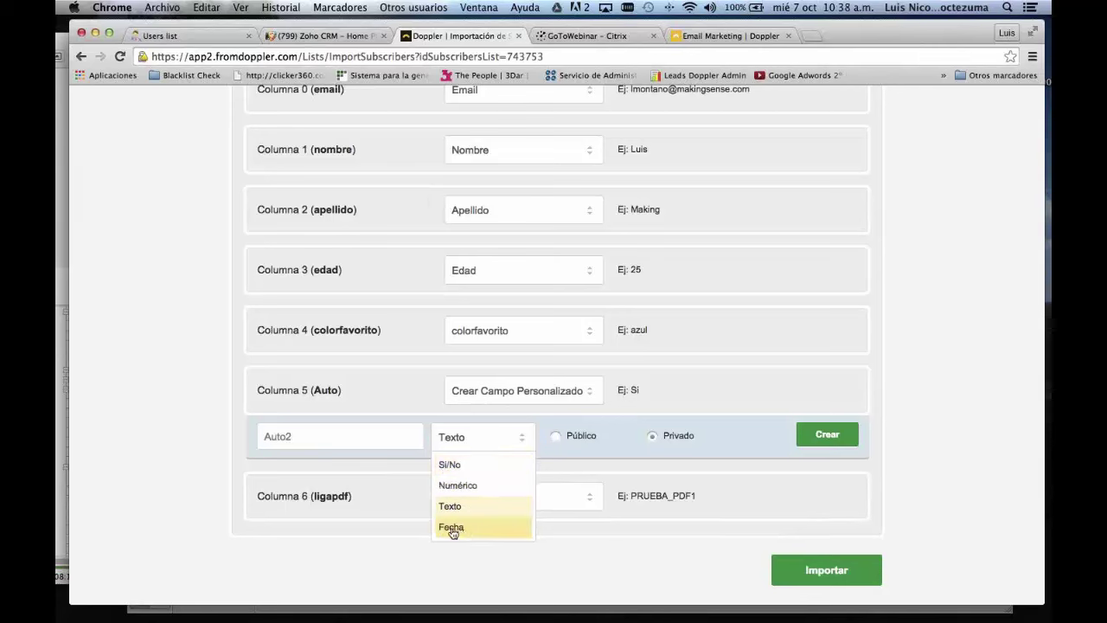
pyautogui.click(451, 465)
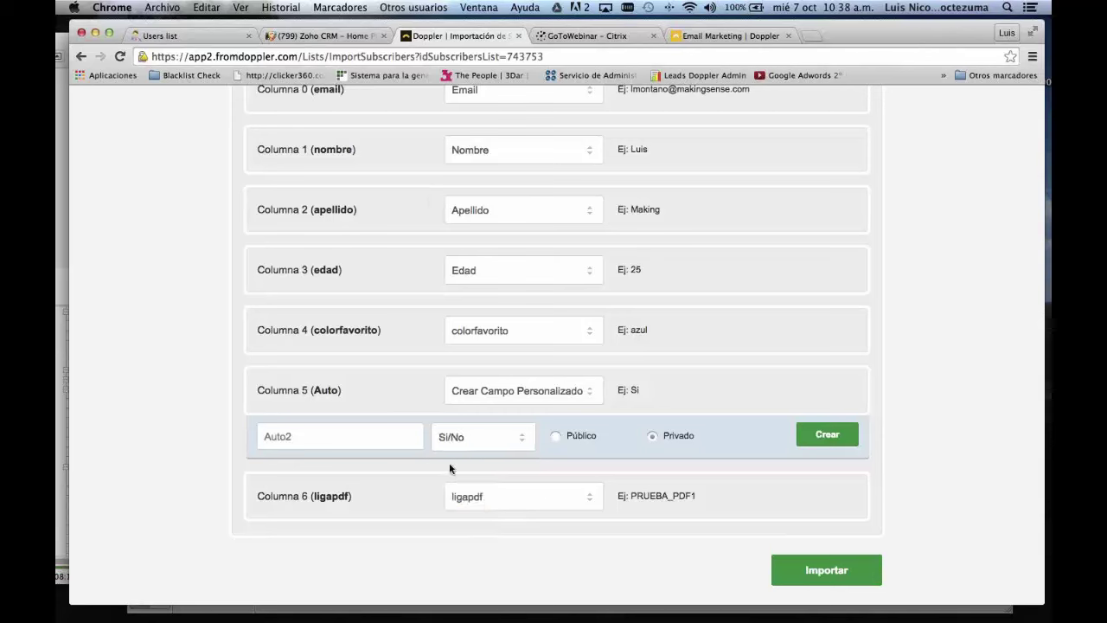
pyautogui.click(522, 443)
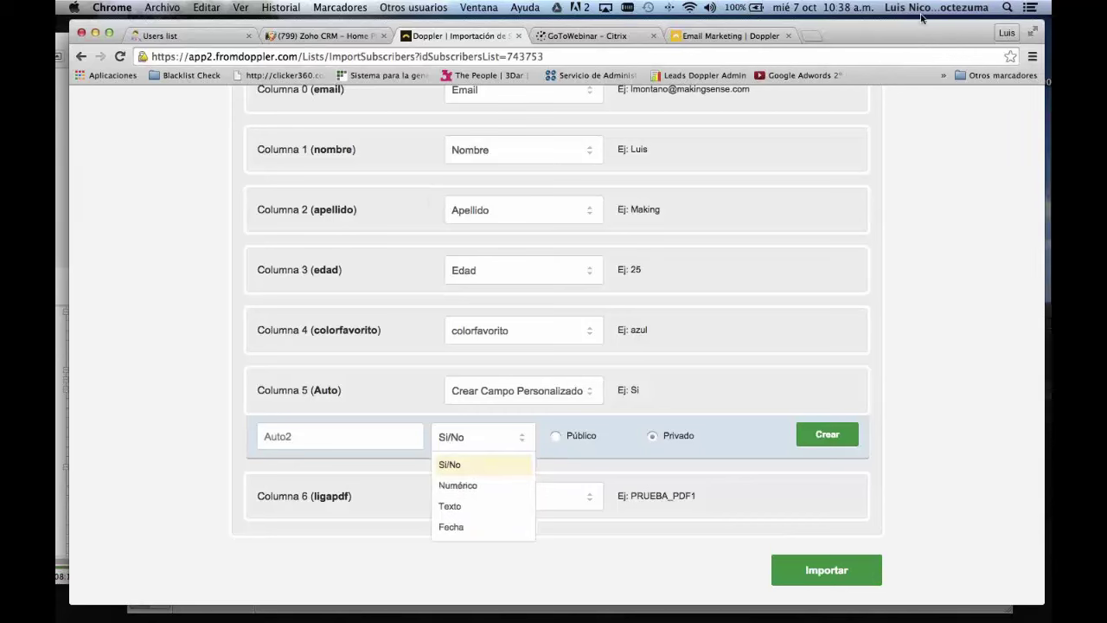
# - Switch to Excel to check the column data of Lista_correos_ciclos.csv, and return to the Doppler mapping in Chrome
pyautogui.hotkey('ctrl', 'Up')
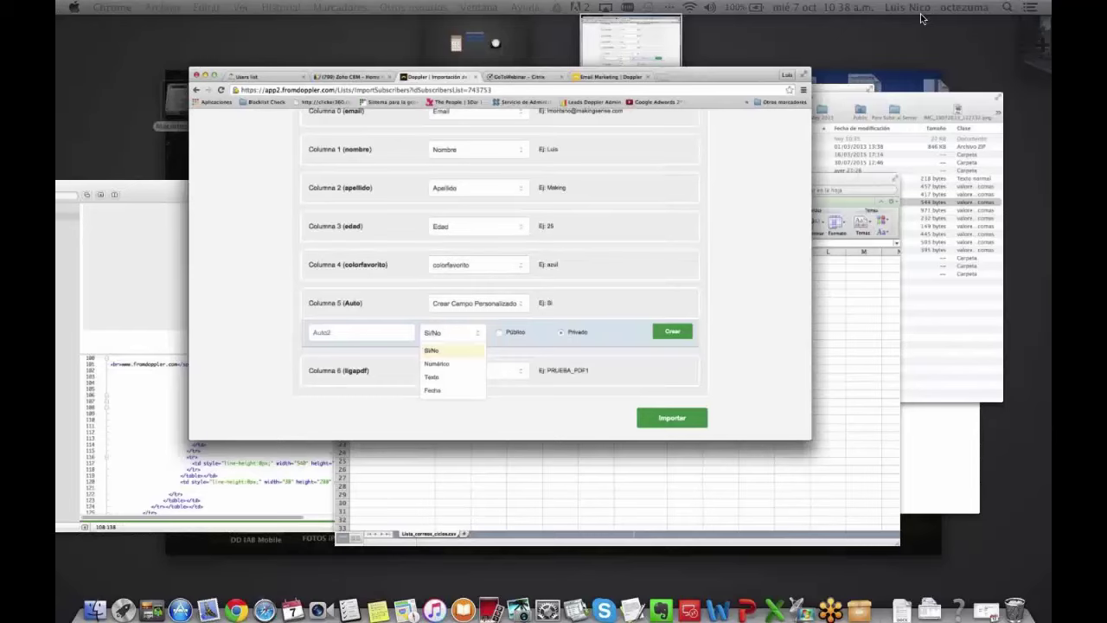
pyautogui.click(856, 285)
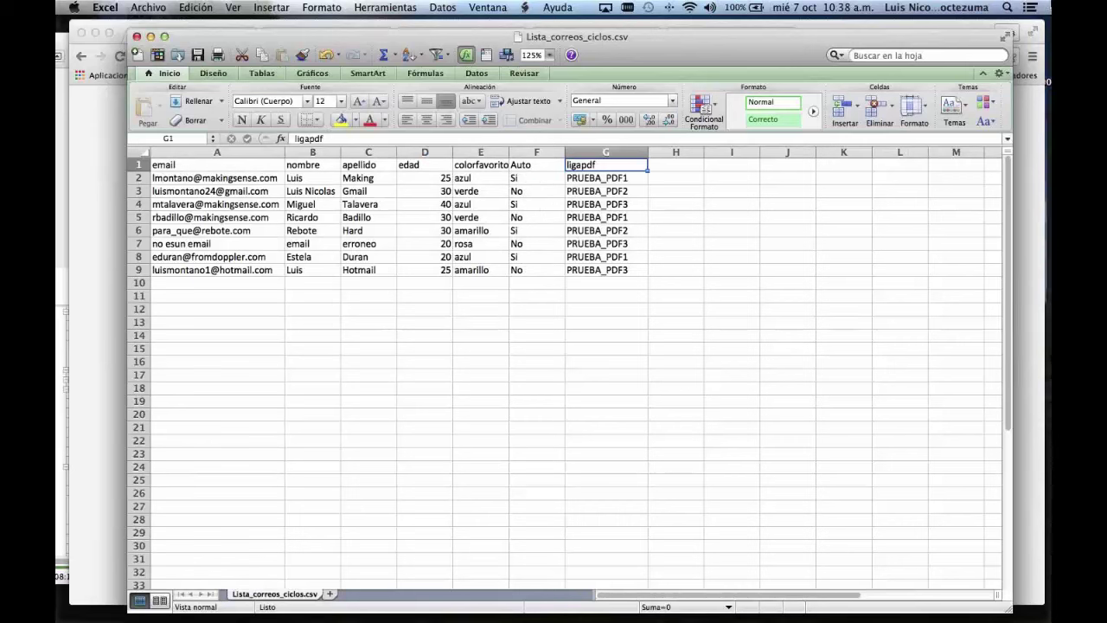
pyautogui.hotkey('ctrl', 'Up')
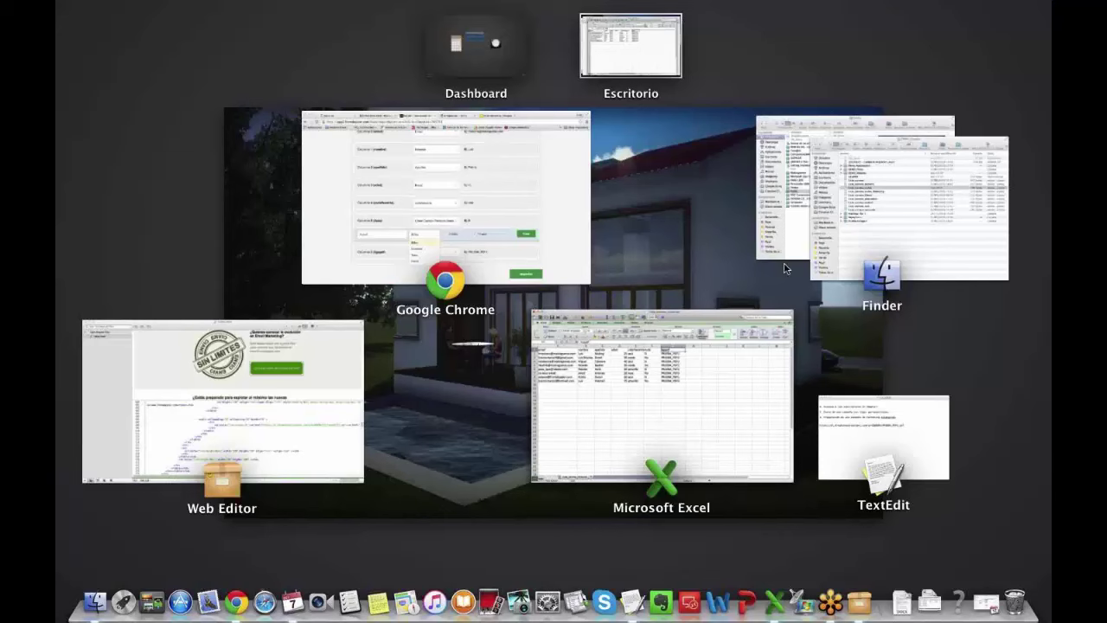
pyautogui.click(535, 195)
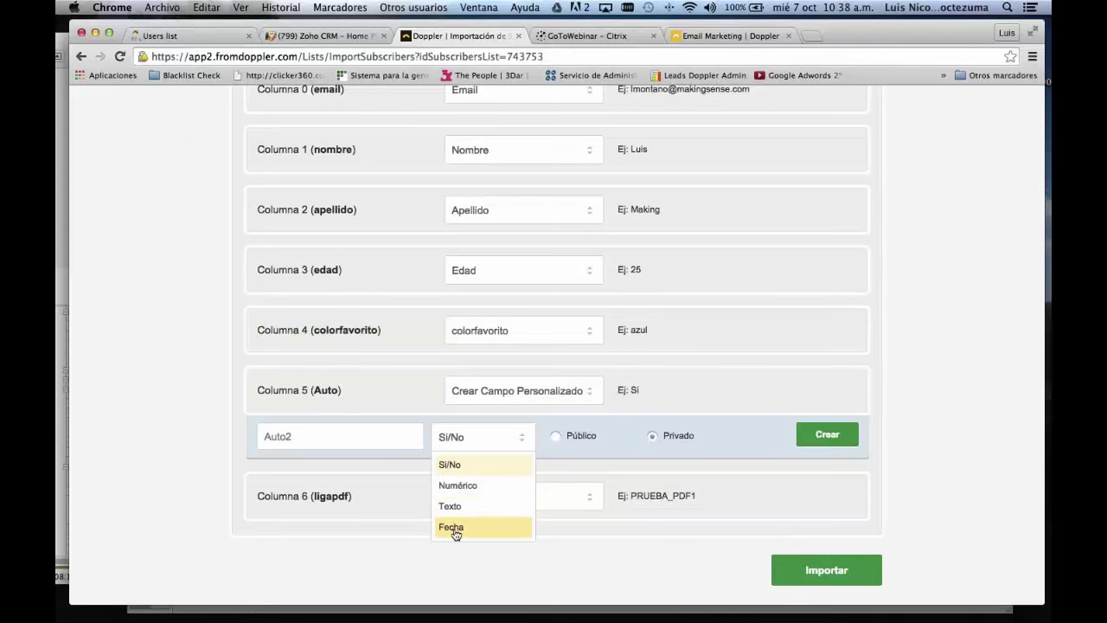
# - Try the Fecha data type for the Auto2 field and switch it back to Si/No
pyautogui.click(454, 531)
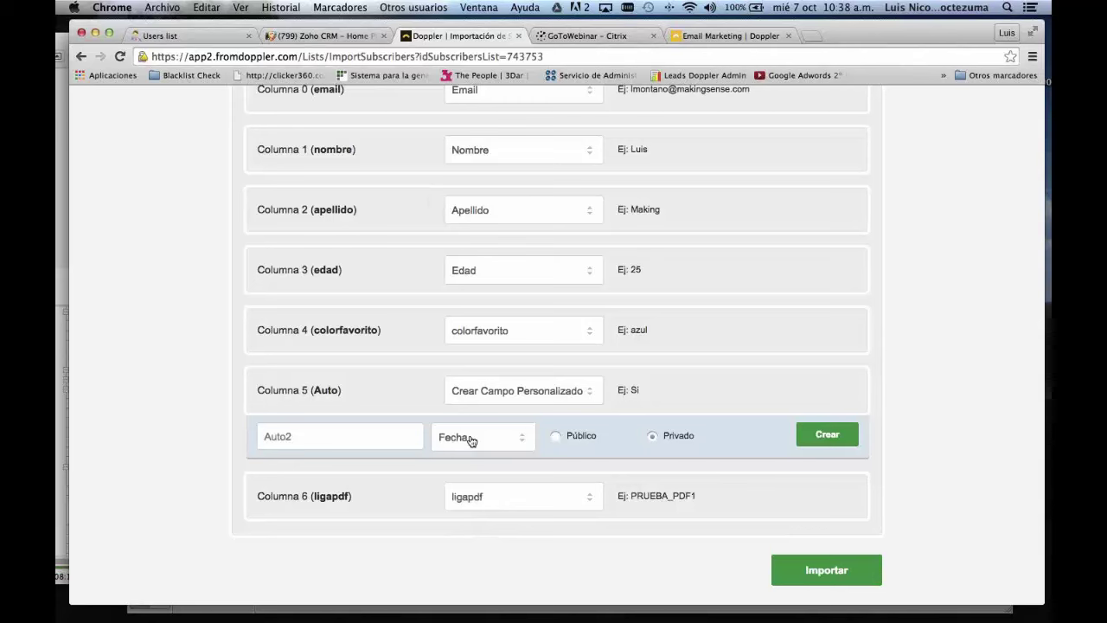
pyautogui.click(524, 444)
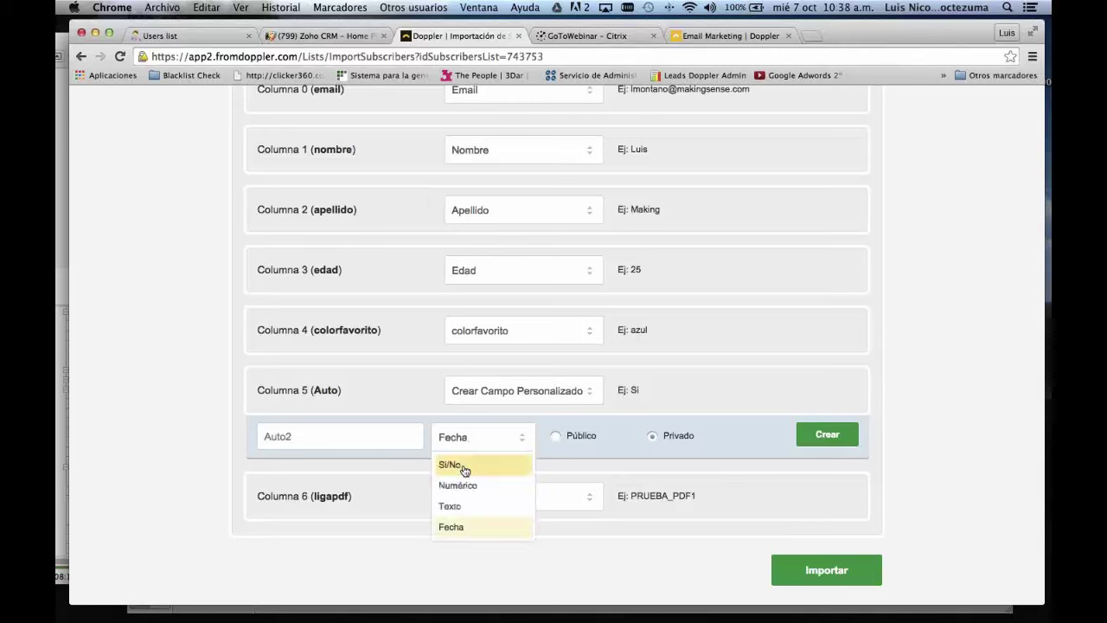
pyautogui.click(464, 465)
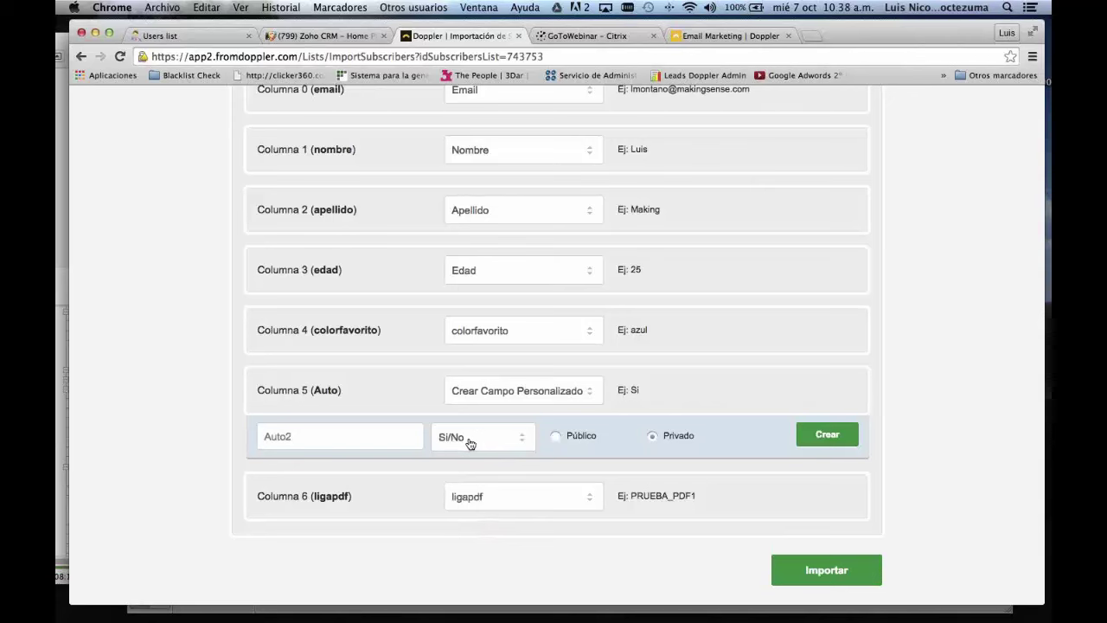
# - Set the data type of the Auto2 field to Texto and review the list of types
pyautogui.click(524, 443)
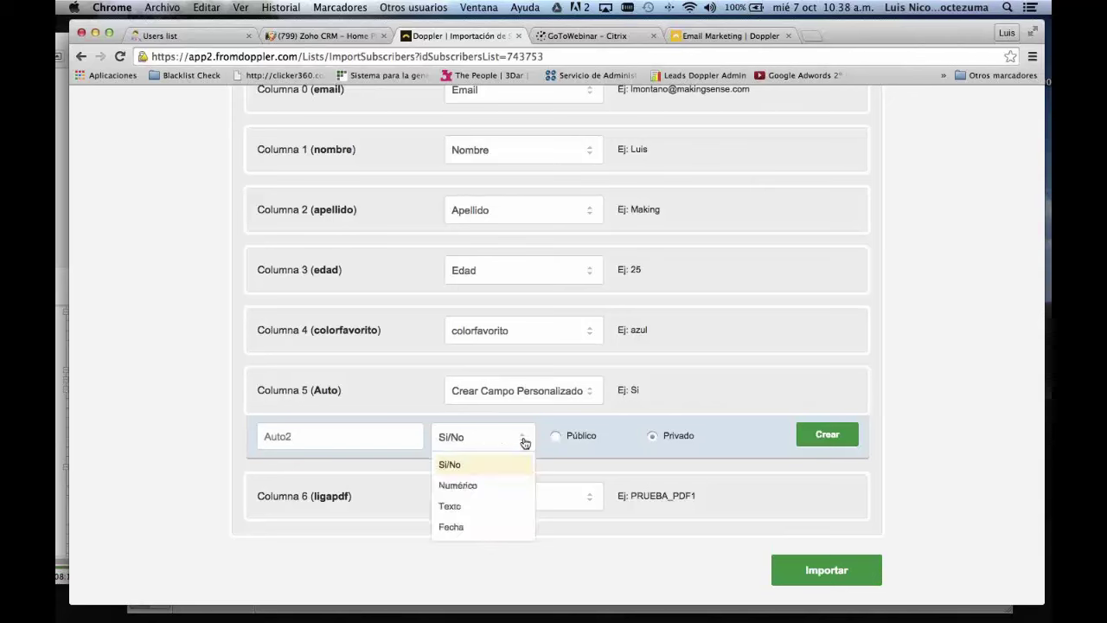
pyautogui.click(450, 506)
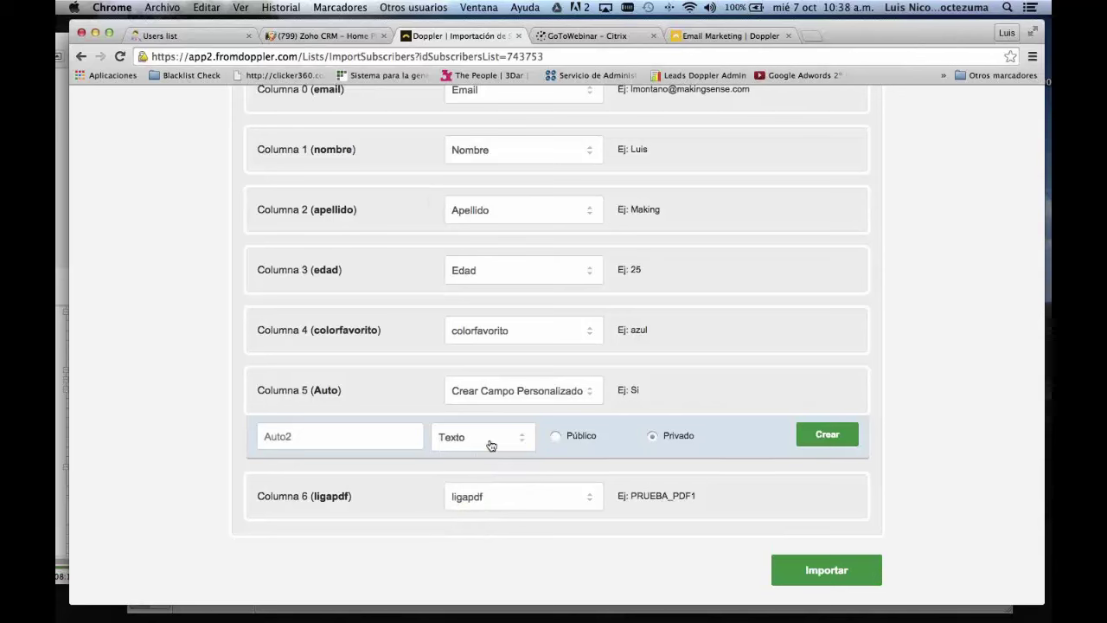
pyautogui.click(525, 445)
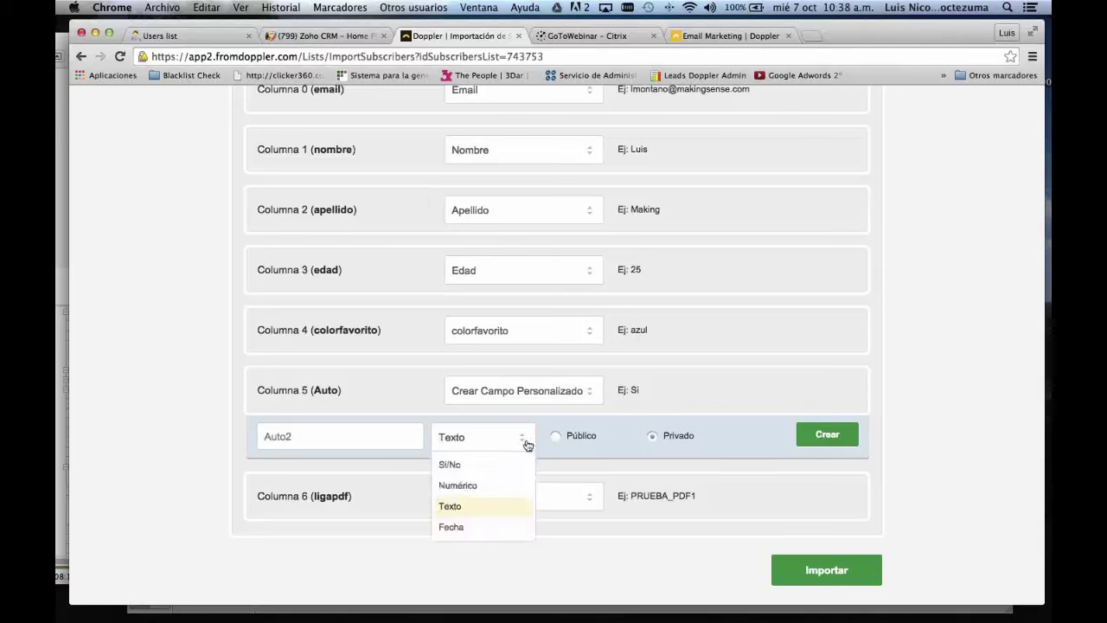
pyautogui.click(524, 444)
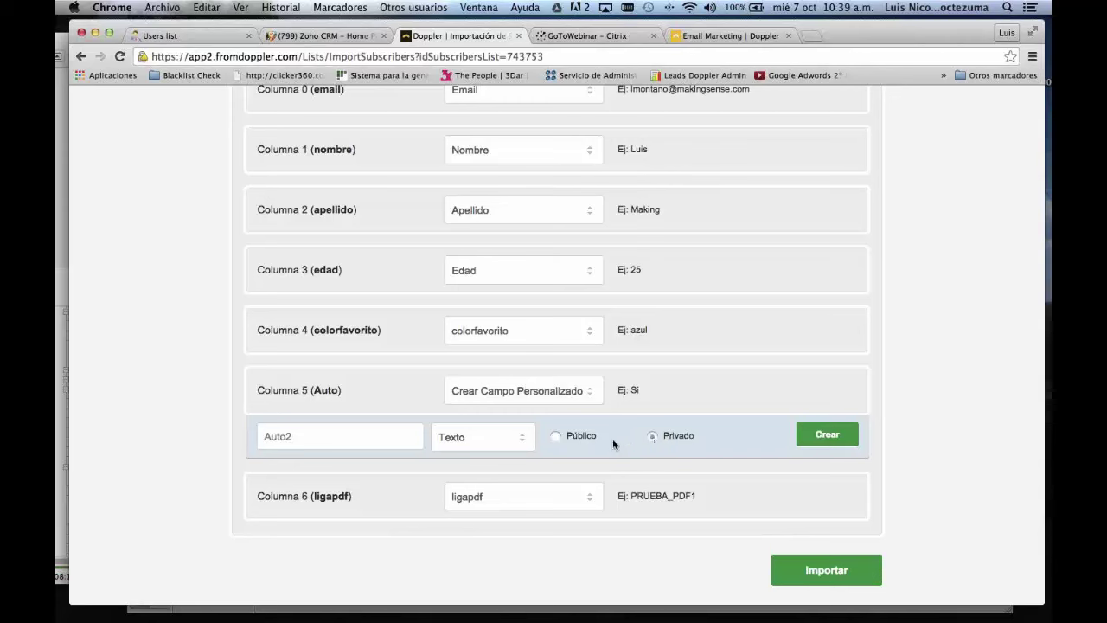
# - Create the private Auto2 field for Columna 5 and import the mapped file into the list
pyautogui.click(826, 435)
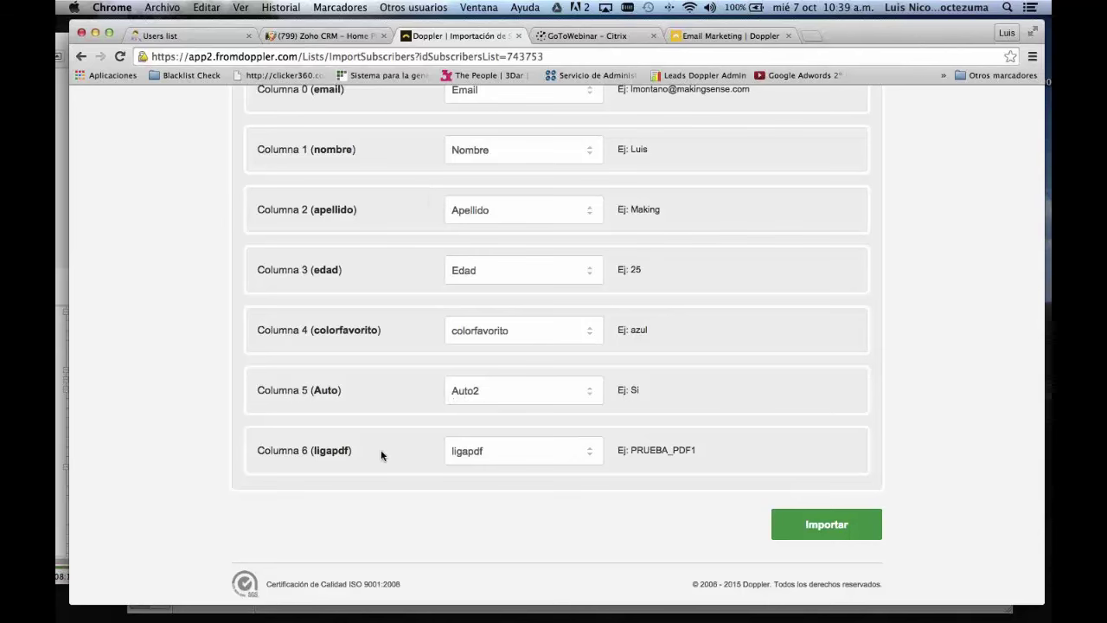
pyautogui.scroll(-1, 381, 456)
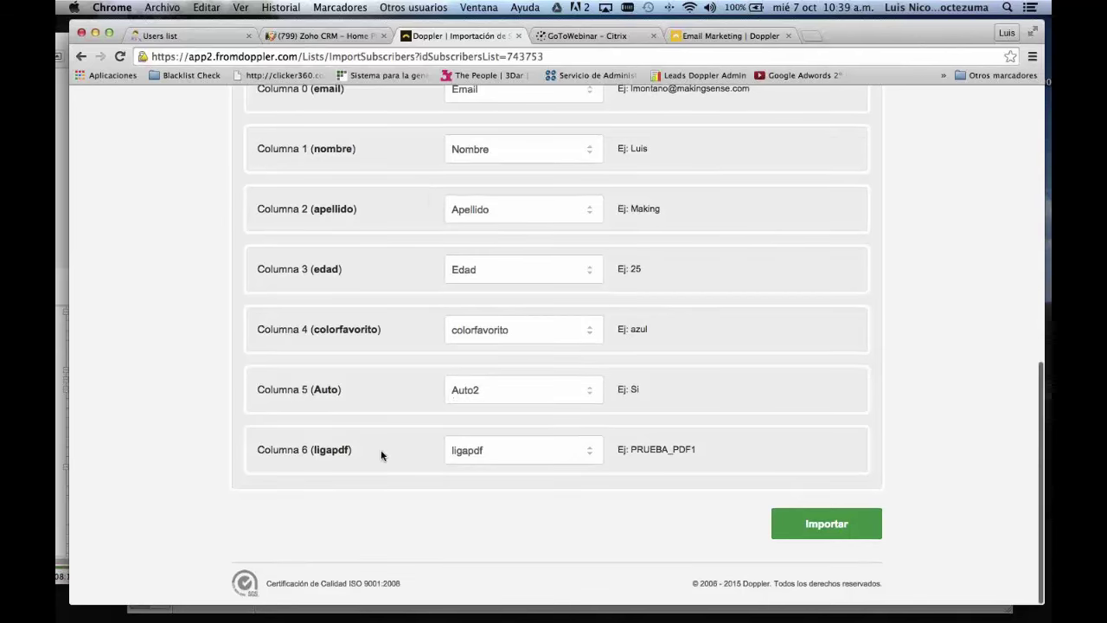
pyautogui.click(821, 528)
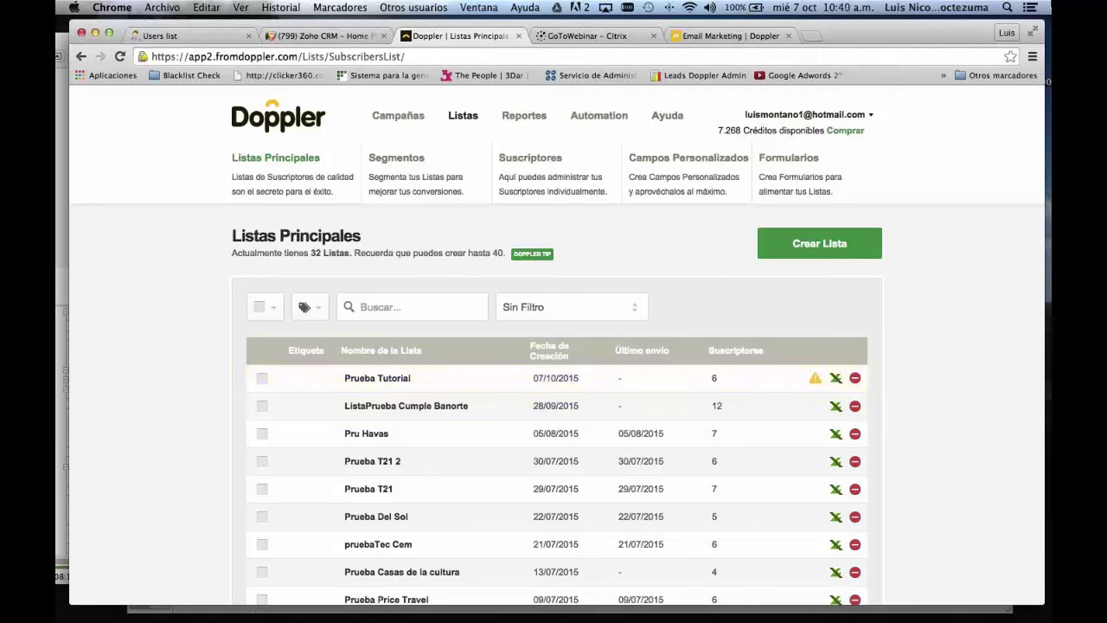
# - Switch to Excel and check the email addresses in A2:A9 of Lista_correos_ciclos.csv against the imported subscribers
pyautogui.hotkey('ctrl', 'Up')
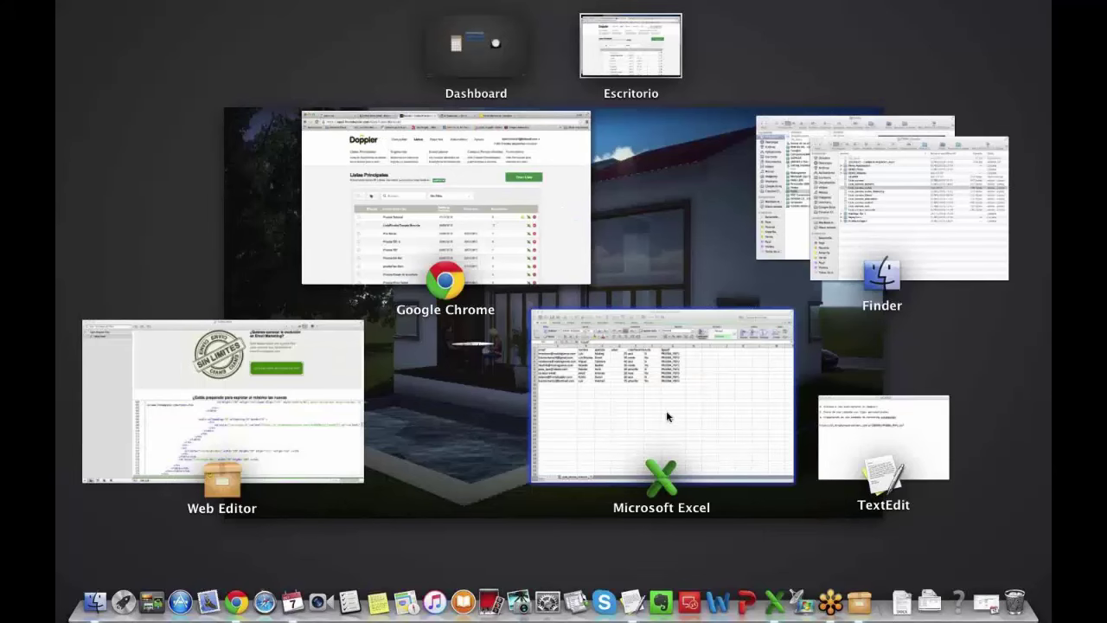
pyautogui.click(666, 417)
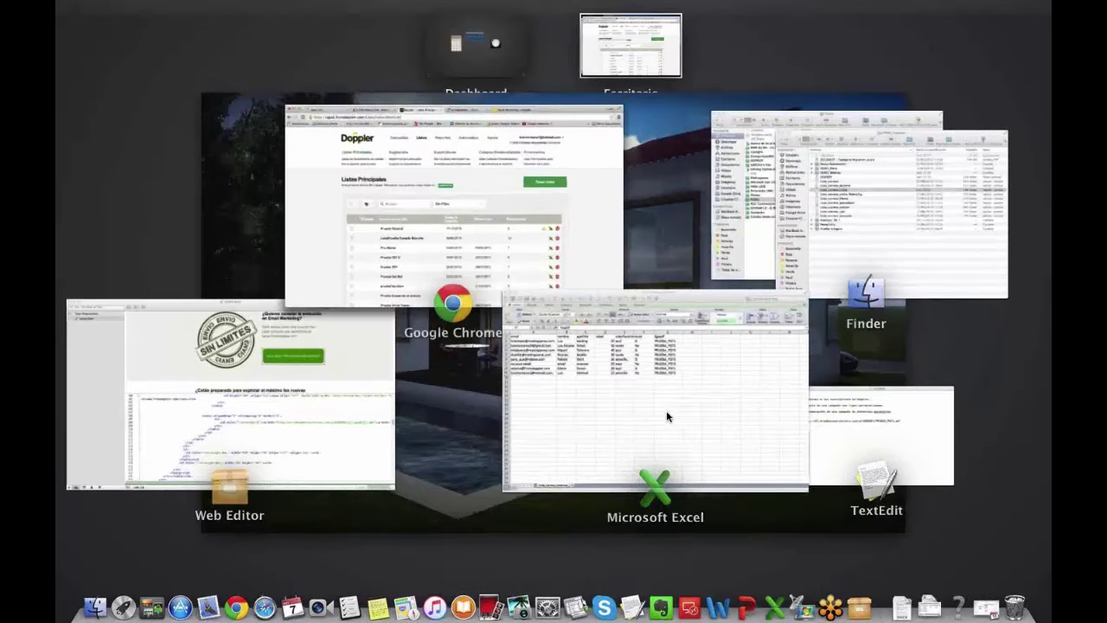
pyautogui.click(666, 415)
pyautogui.moveTo(185, 177); pyautogui.dragTo(184, 269)
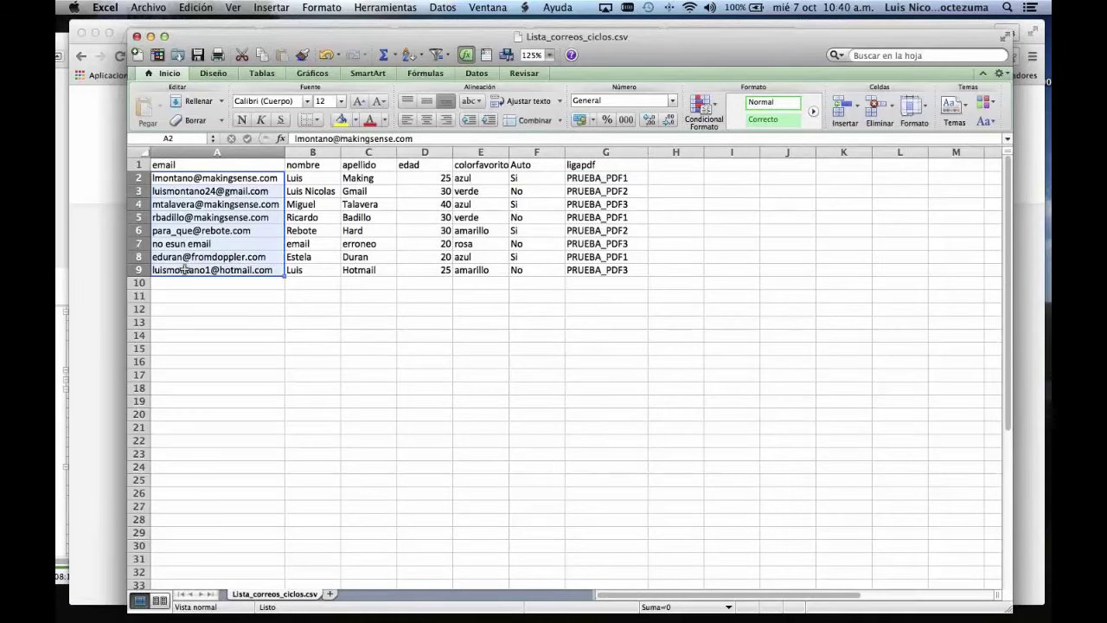
pyautogui.click(692, 268)
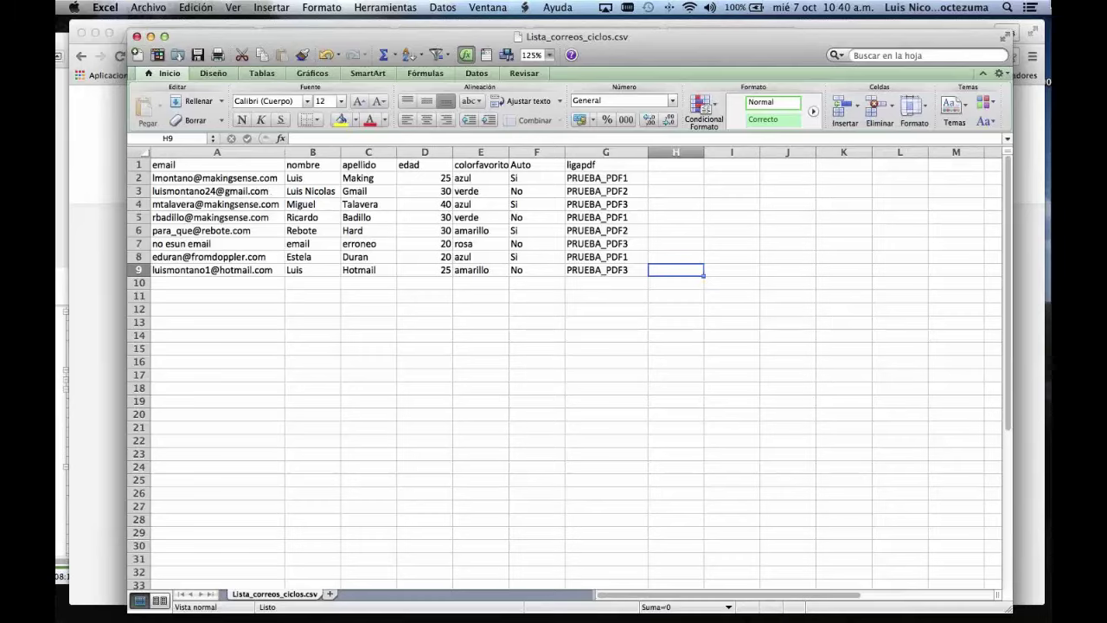
# - Return to Doppler in Chrome, download the error report of the Prueba Tutorial list and open it in Excel
pyautogui.press('super+Tab')
pyautogui.moveTo(815, 385)
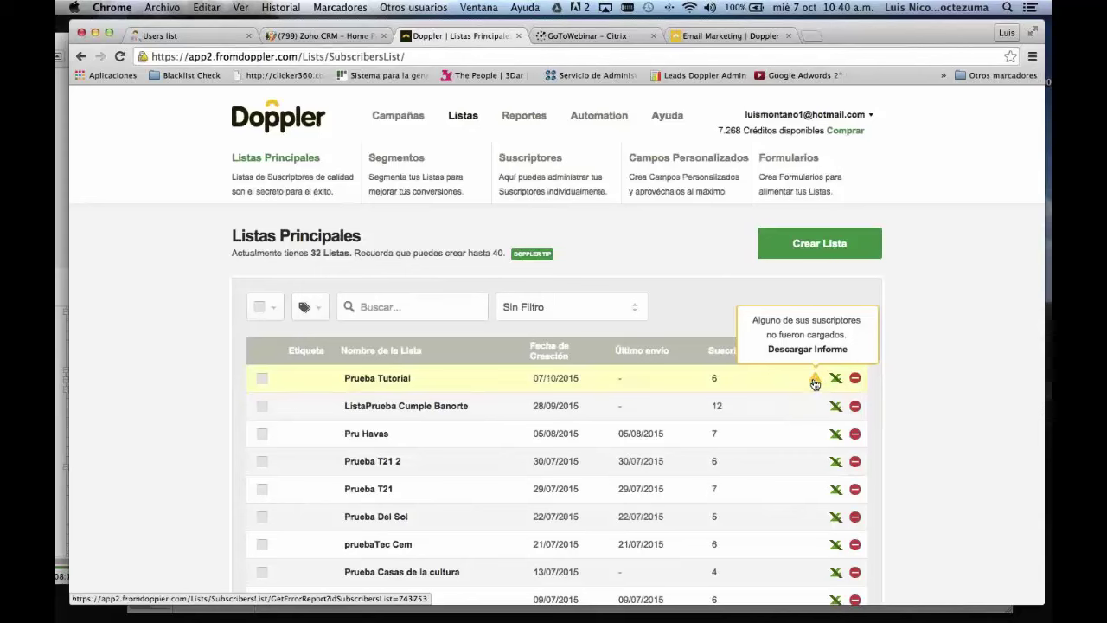
pyautogui.press('super+Tab')
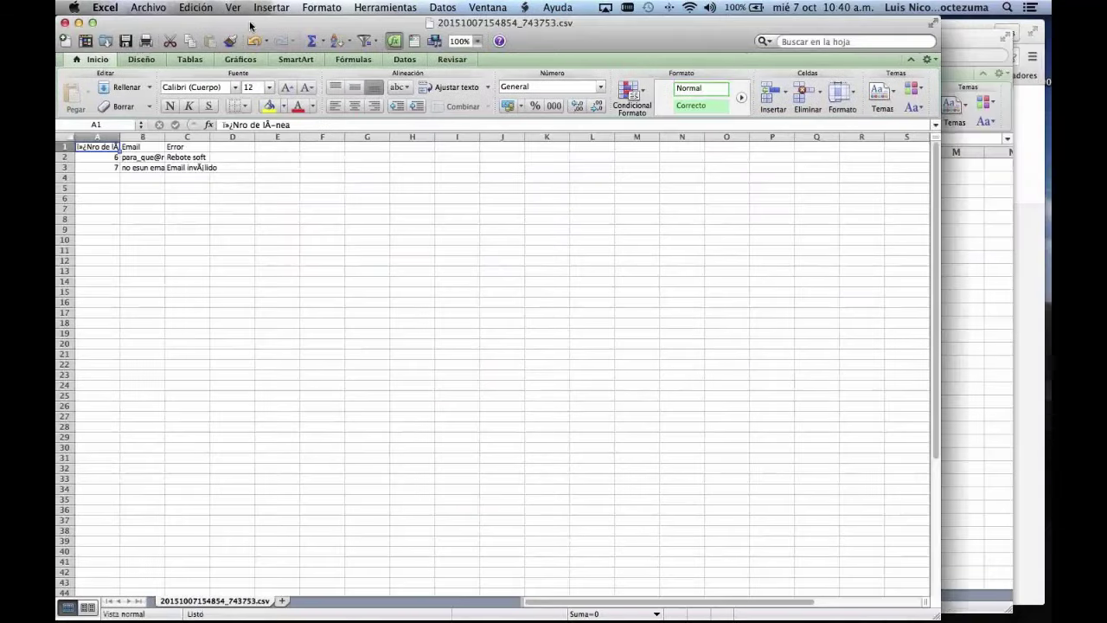
pyautogui.moveTo(250, 26); pyautogui.dragTo(288, 49)
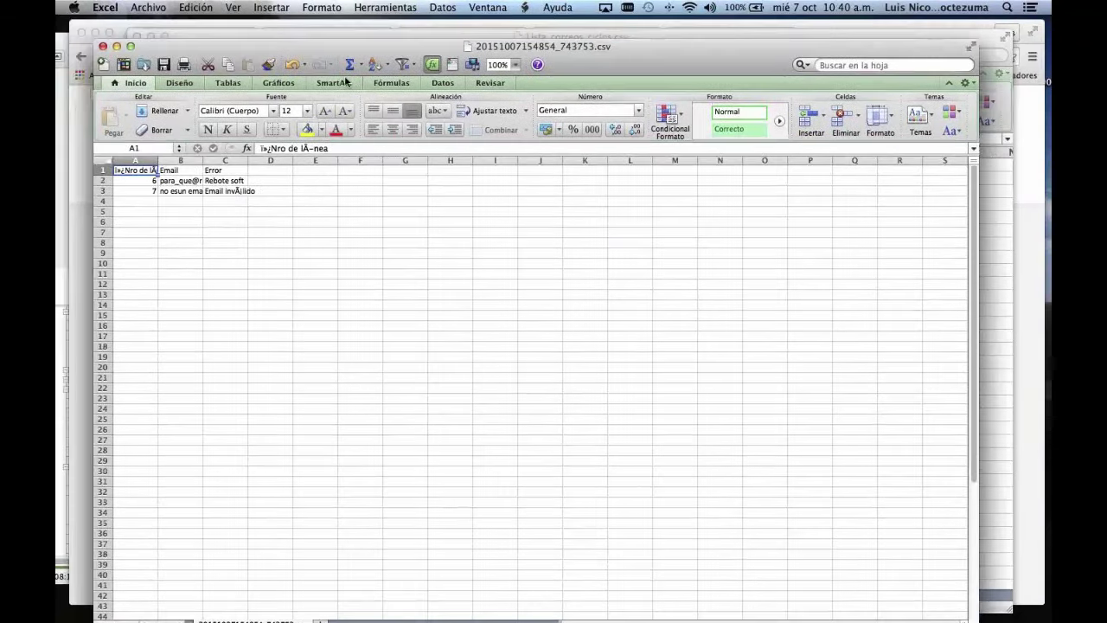
# - Set the error report's zoom to 150% and widen its Email and Error columns
pyautogui.moveTo(345, 82); pyautogui.dragTo(478, 139)
pyautogui.click(653, 125)
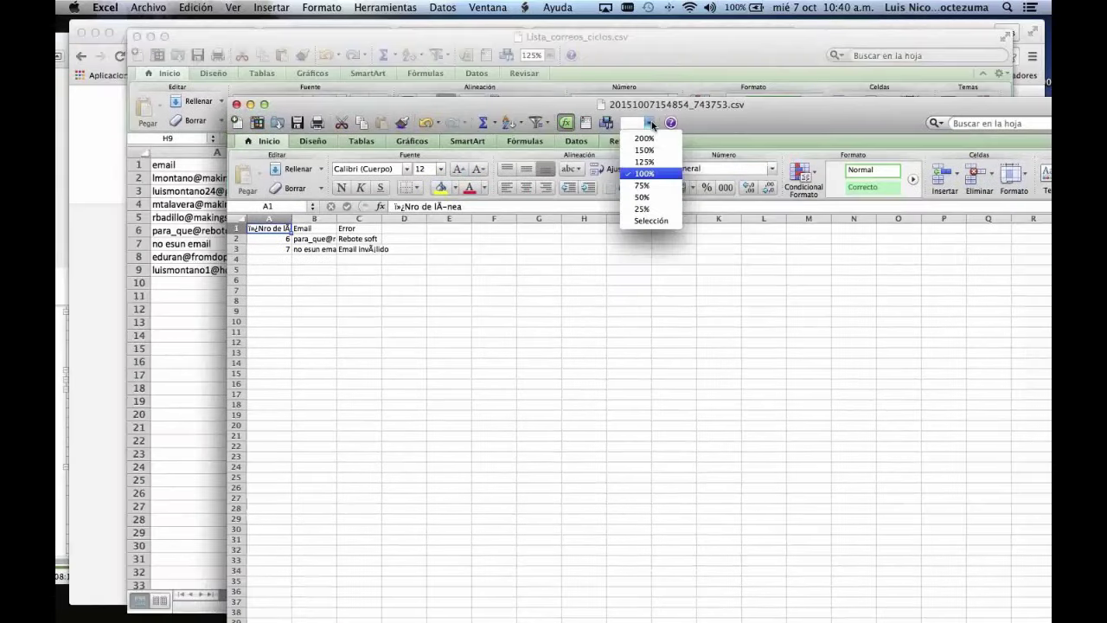
pyautogui.click(644, 150)
pyautogui.moveTo(388, 221); pyautogui.dragTo(436, 221)
pyautogui.moveTo(505, 220); pyautogui.dragTo(641, 219)
pyautogui.click(286, 251)
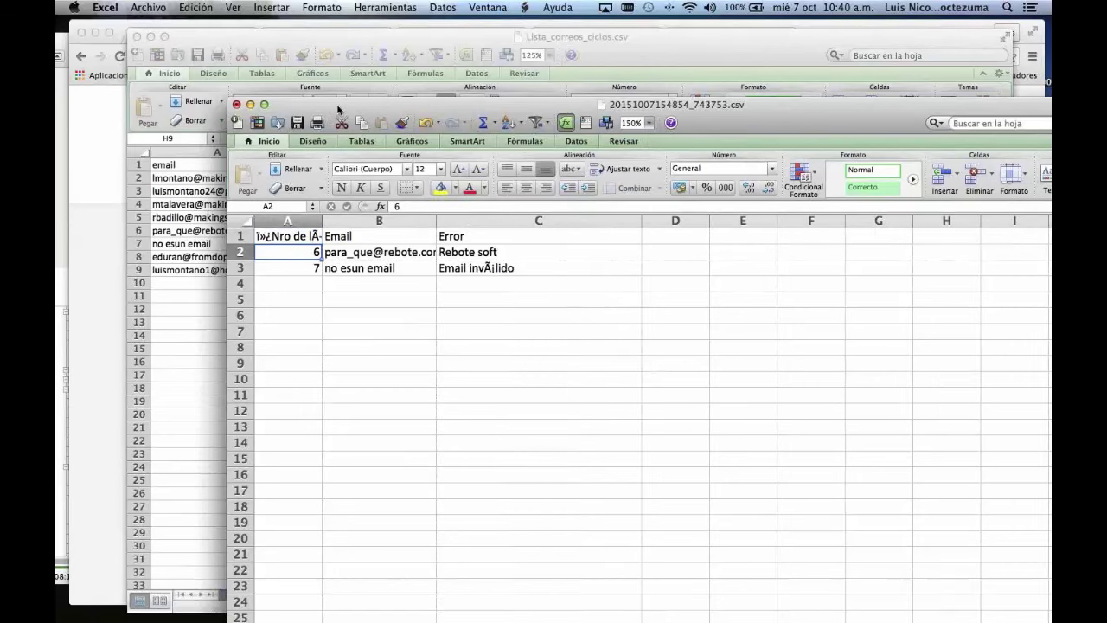
# - Arrange the error report and Lista_correos_ciclos.csv windows so their email columns can be compared, and locate the row 6 address in the list
pyautogui.moveTo(338, 109); pyautogui.dragTo(344, 107)
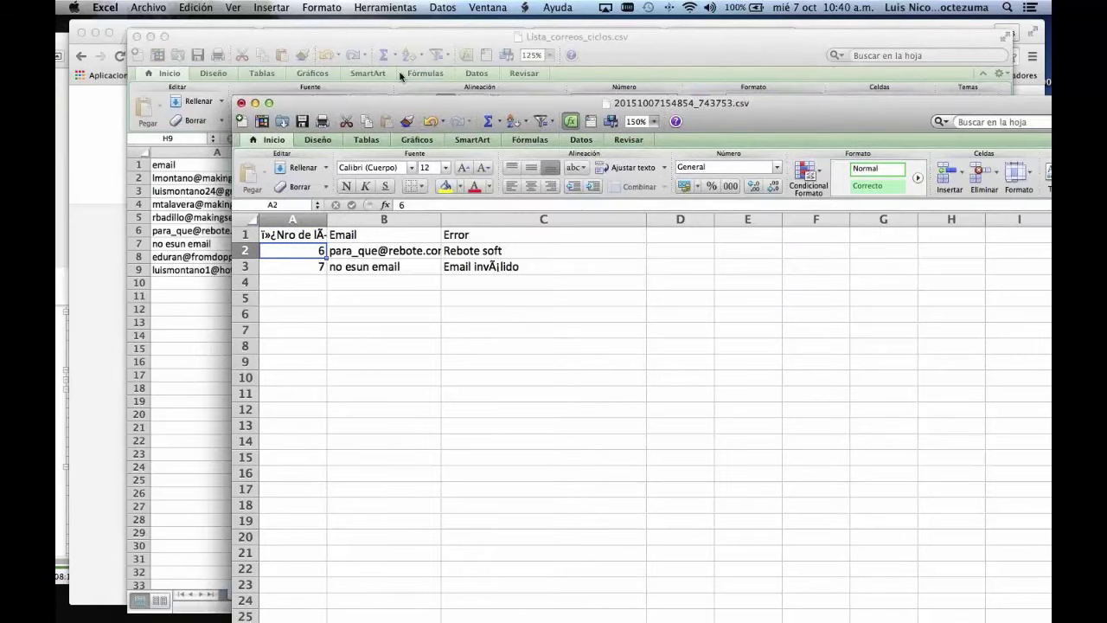
pyautogui.moveTo(400, 76); pyautogui.dragTo(503, 33)
pyautogui.click(171, 235)
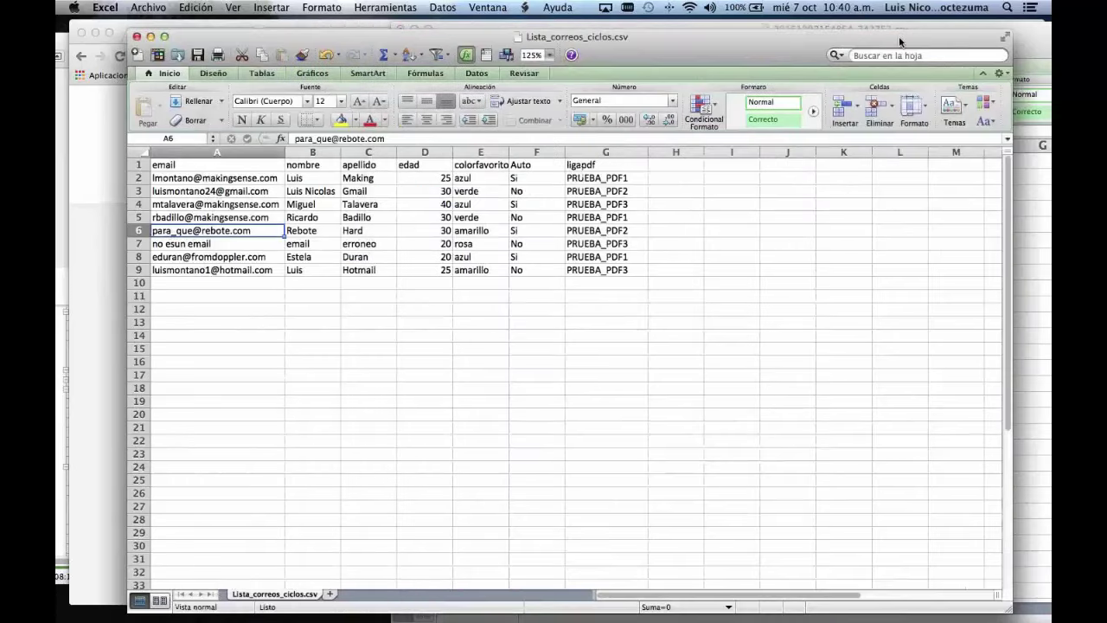
pyautogui.moveTo(900, 41); pyautogui.dragTo(898, 59)
pyautogui.click(692, 29)
# - Examine the rejected email address and its error type in row 2 of the error report
pyautogui.click(606, 177)
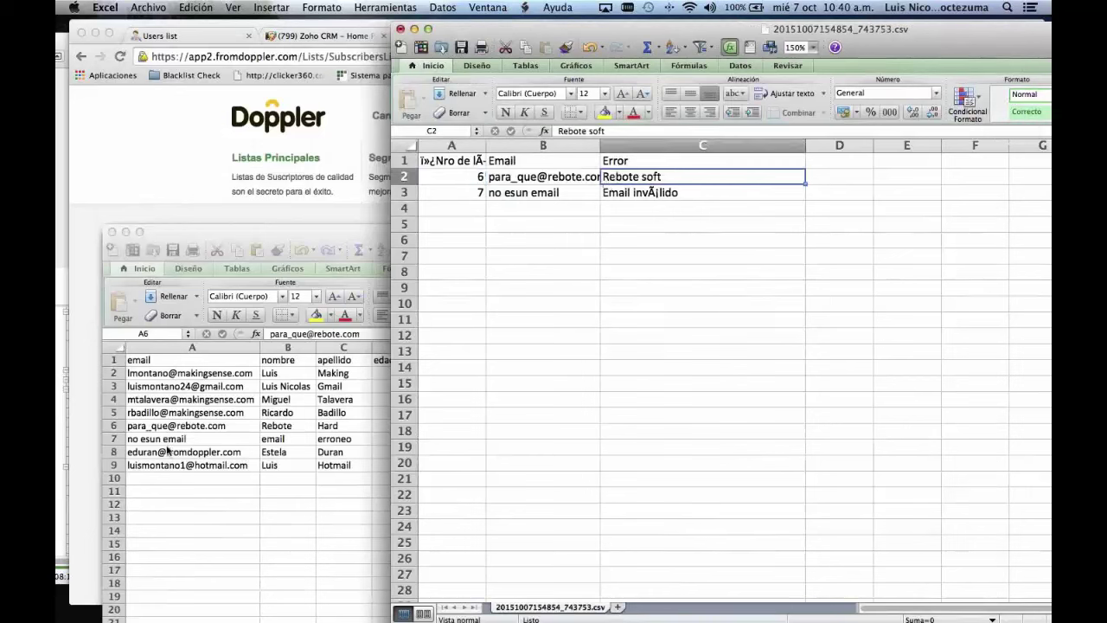
pyautogui.click(534, 178)
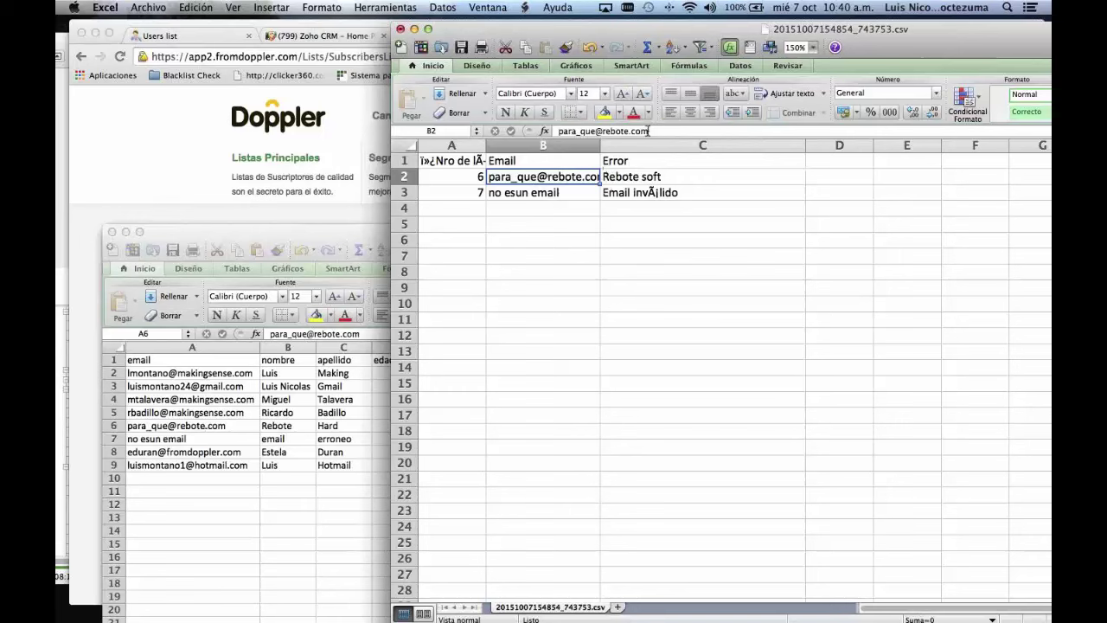
pyautogui.moveTo(649, 130); pyautogui.dragTo(560, 131)
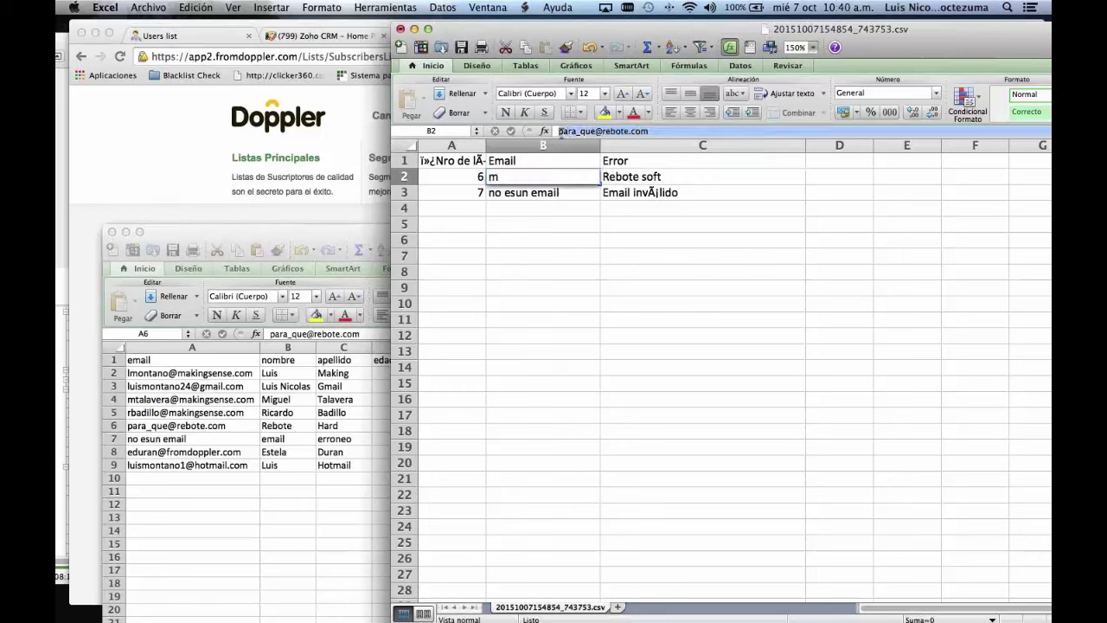
pyautogui.press('Escape')
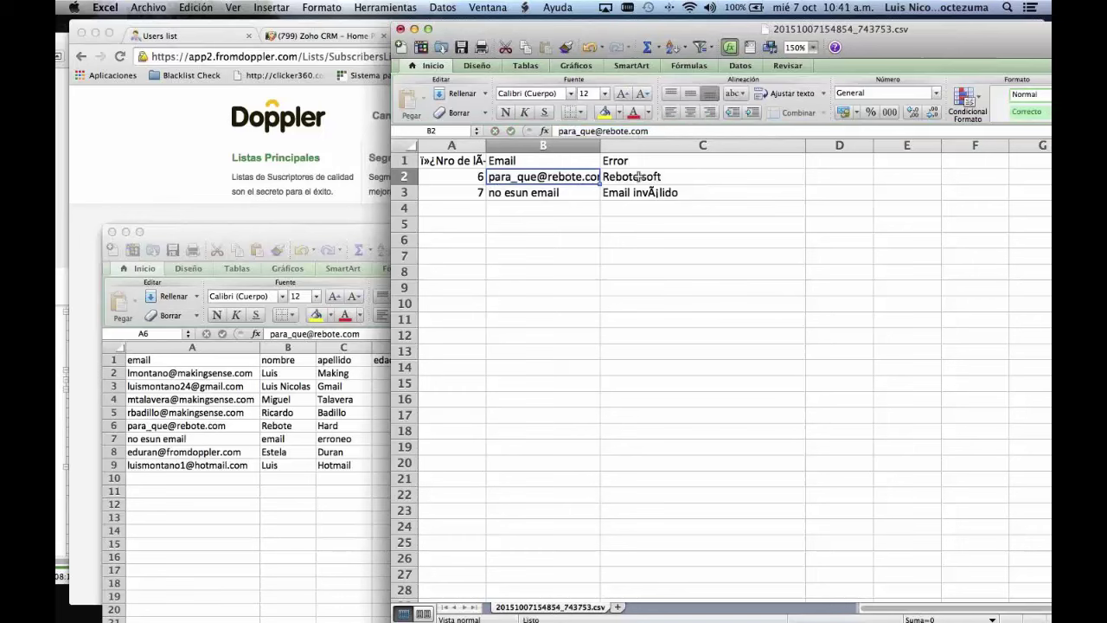
pyautogui.click(647, 177)
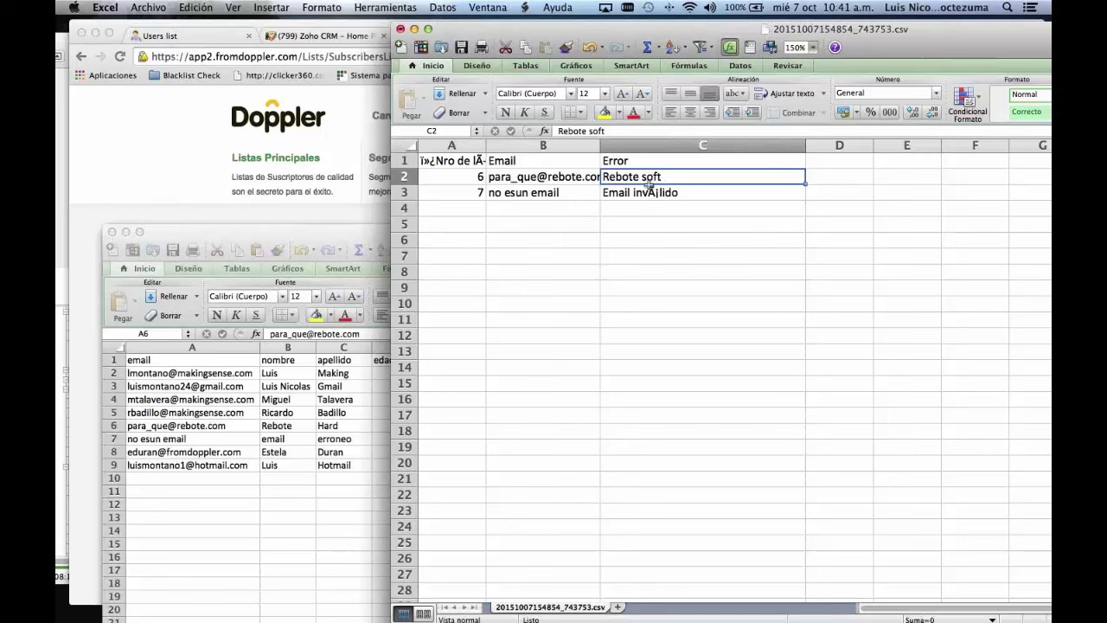
# - Compare line 7 of the error report with cell A7 of Lista_correos_ciclos.csv and check its error type
pyautogui.click(473, 192)
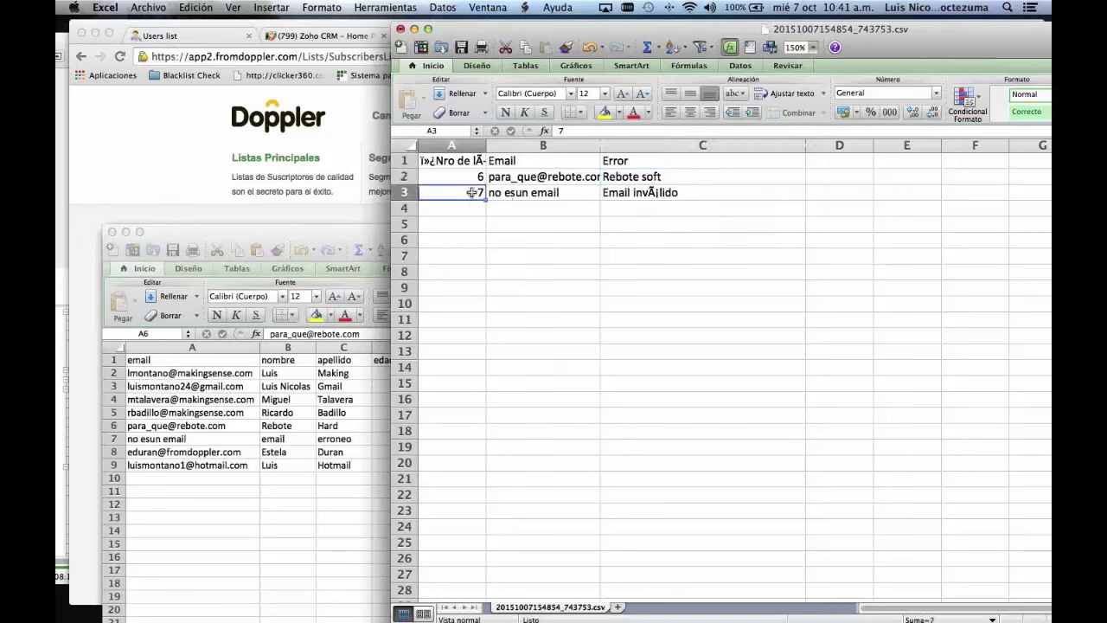
pyautogui.click(182, 441)
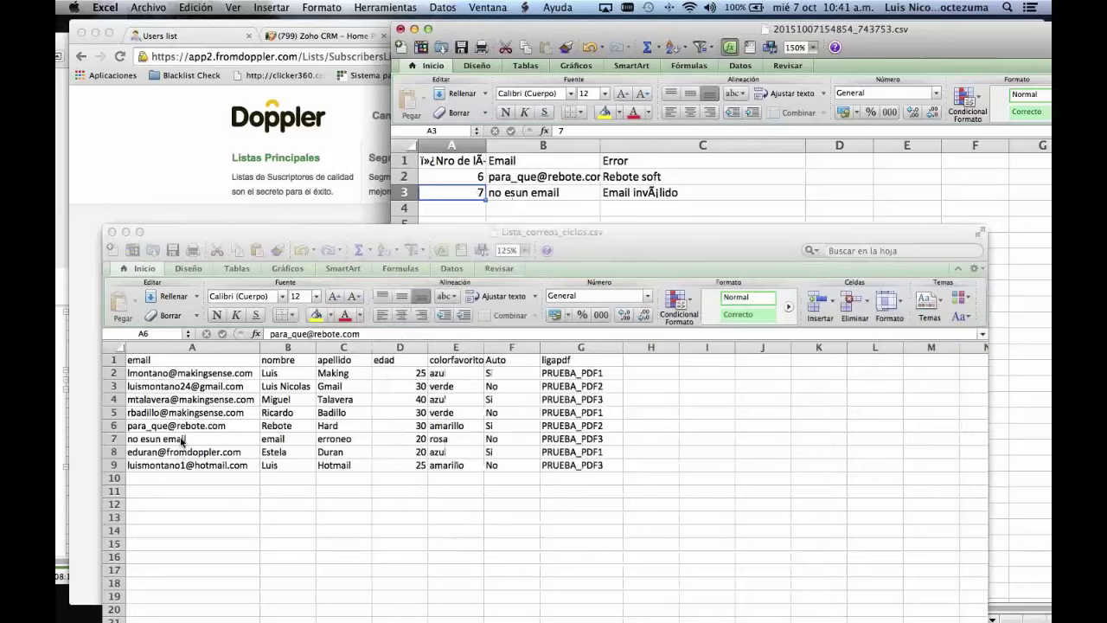
pyautogui.click(182, 441)
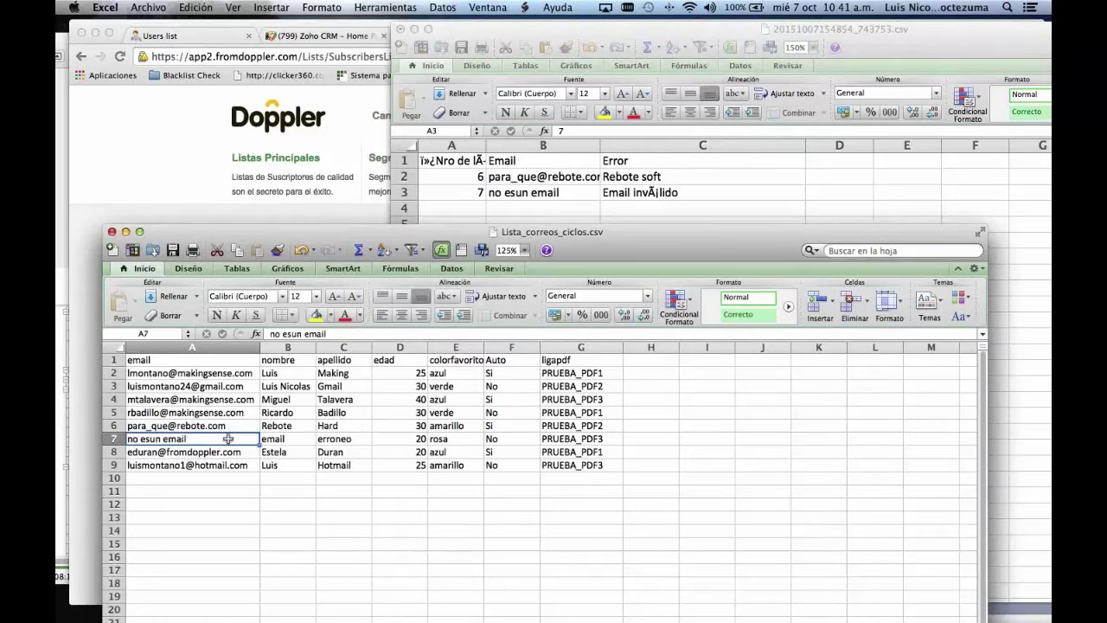
pyautogui.click(653, 194)
pyautogui.click(626, 192)
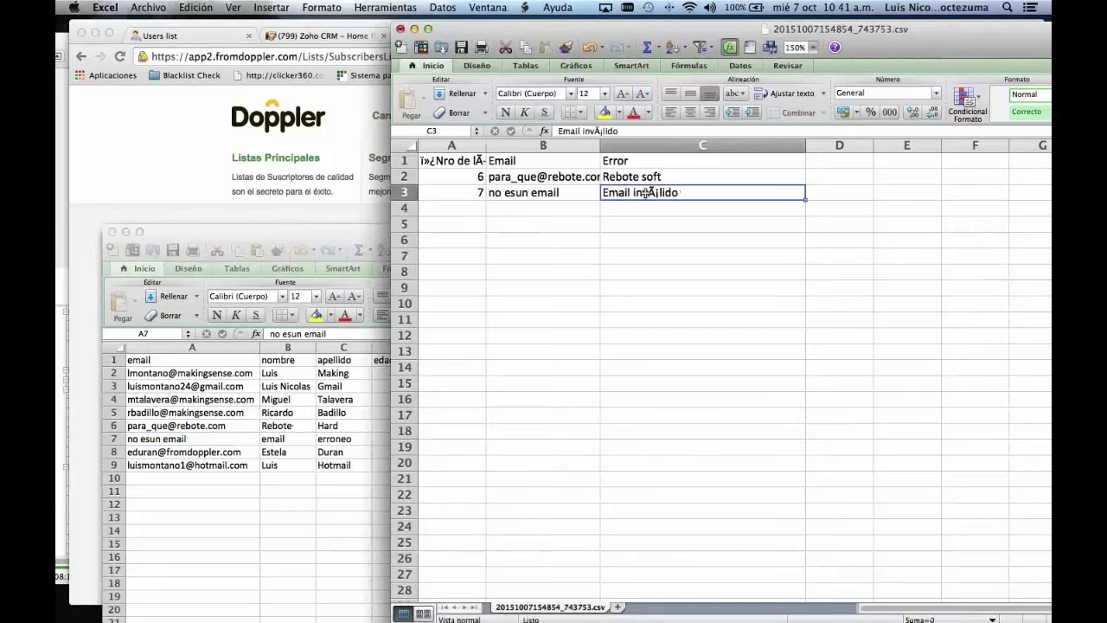
pyautogui.click(646, 192)
# - Review the email addresses in A2:A9 of Lista_correos_ciclos.csv
pyautogui.click(193, 376)
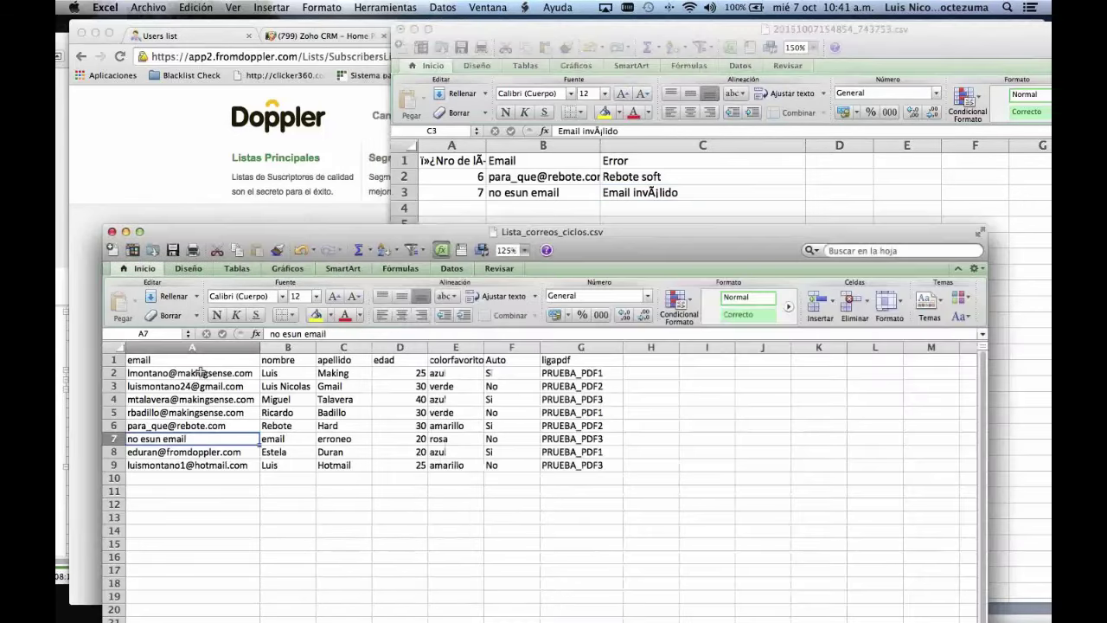
pyautogui.hotkey('shift', 'Down')
pyautogui.hotkey('shift', 'Down')
pyautogui.hotkey('shift', 'Down')
pyautogui.hotkey('shift', 'Down')
pyautogui.hotkey('shift', 'Down')
pyautogui.hotkey('shift', 'Down')
pyautogui.hotkey('shift', 'Down')
pyautogui.click(202, 376)
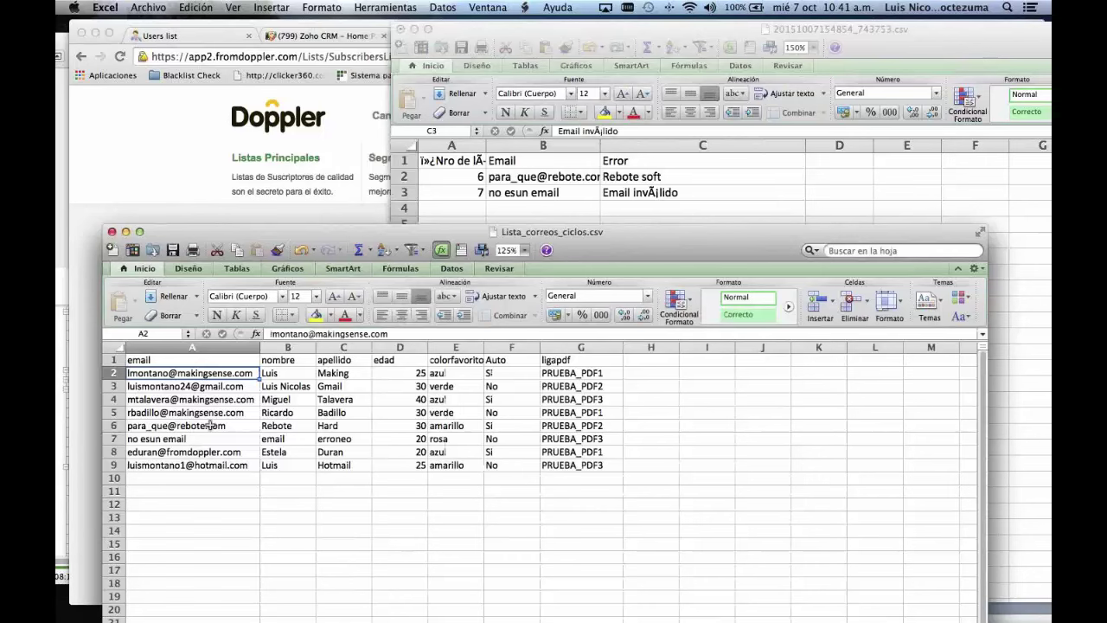
# - Return to the error report and review both rejected addresses with their error types in B2:C3
pyautogui.click(689, 212)
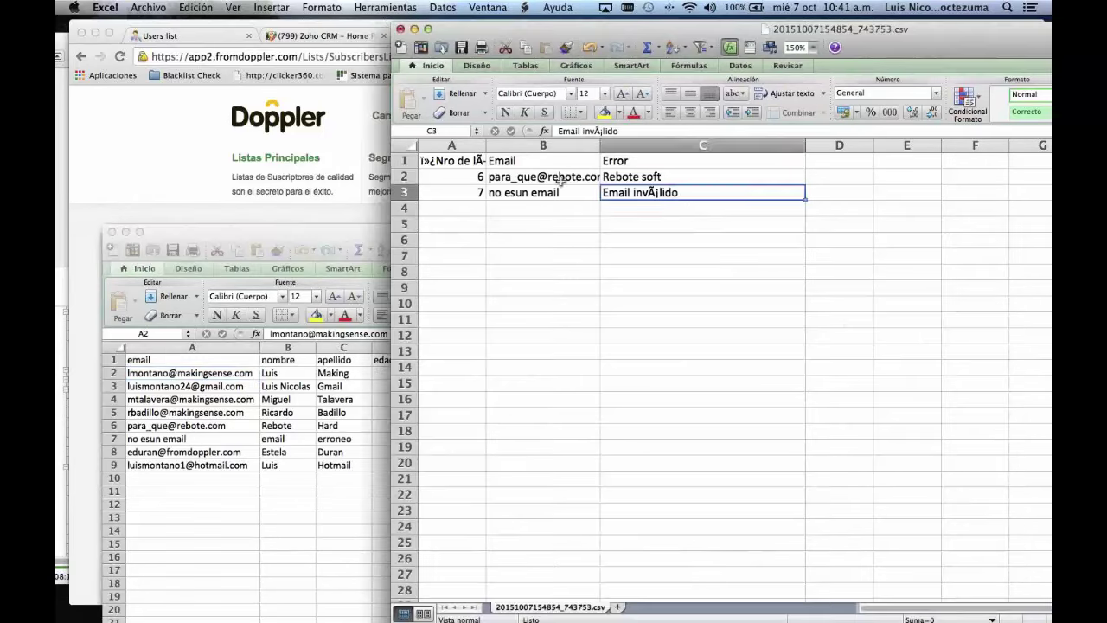
pyautogui.moveTo(542, 177); pyautogui.dragTo(683, 192)
pyautogui.click(629, 172)
pyautogui.click(657, 193)
pyautogui.moveTo(884, 36); pyautogui.dragTo(406, 65)
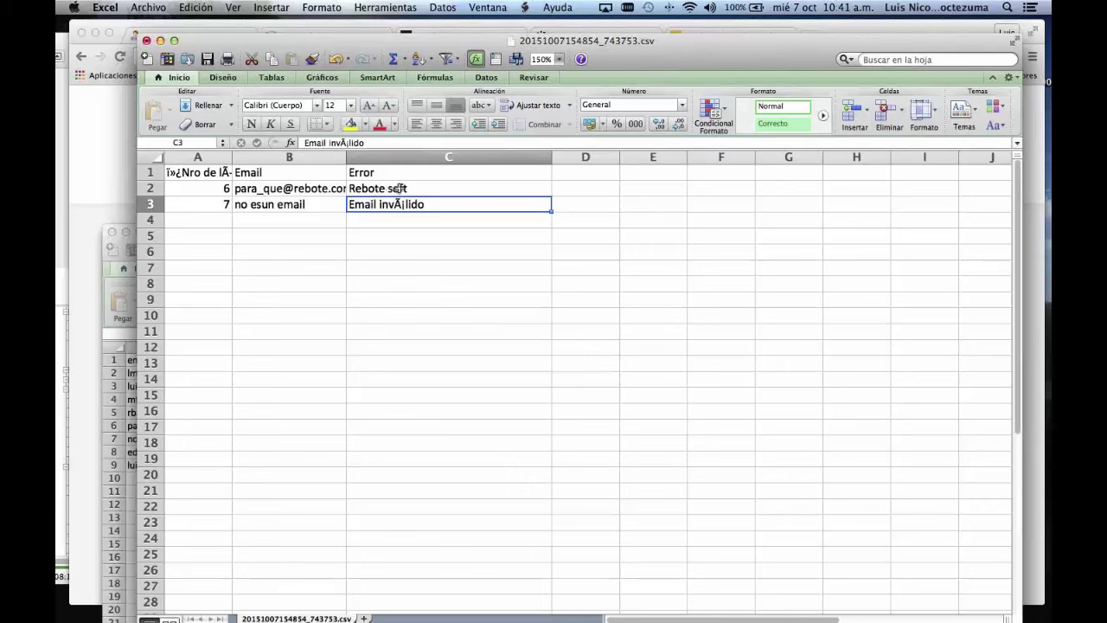
pyautogui.click(365, 220)
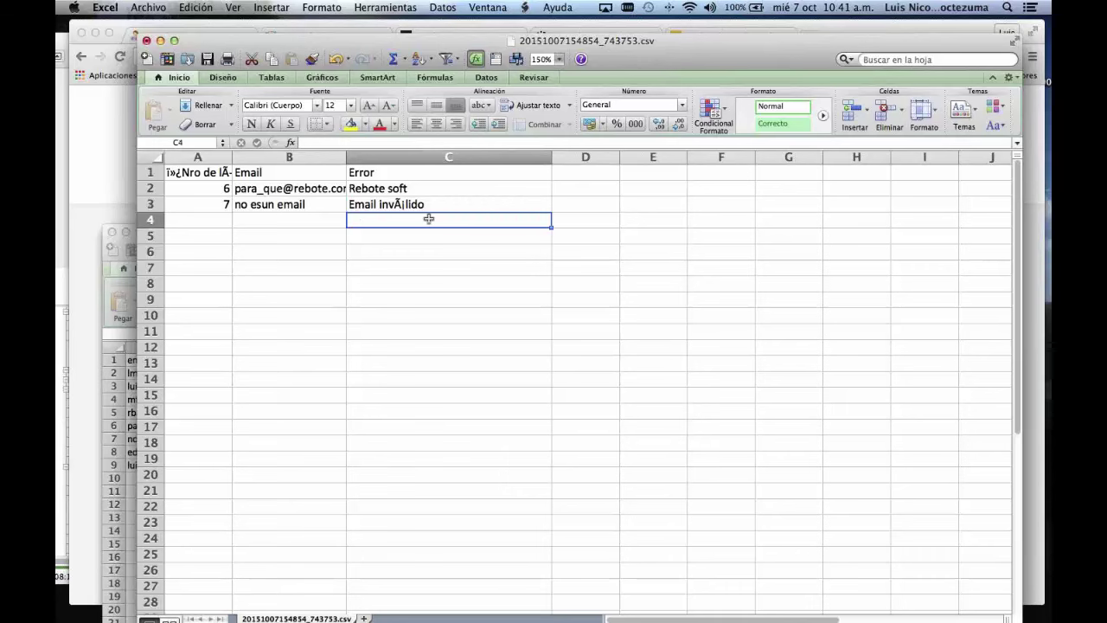
# - Glance at Lista_correos_ciclos.csv, return to the error report and close its workbook
pyautogui.click(135, 239)
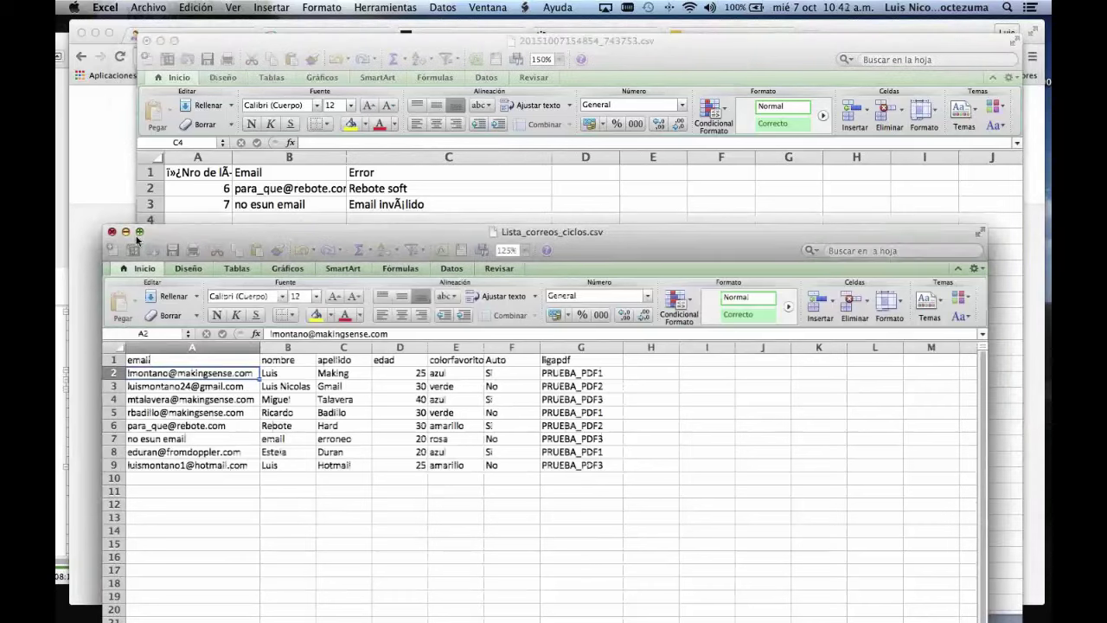
pyautogui.click(278, 217)
pyautogui.click(278, 217)
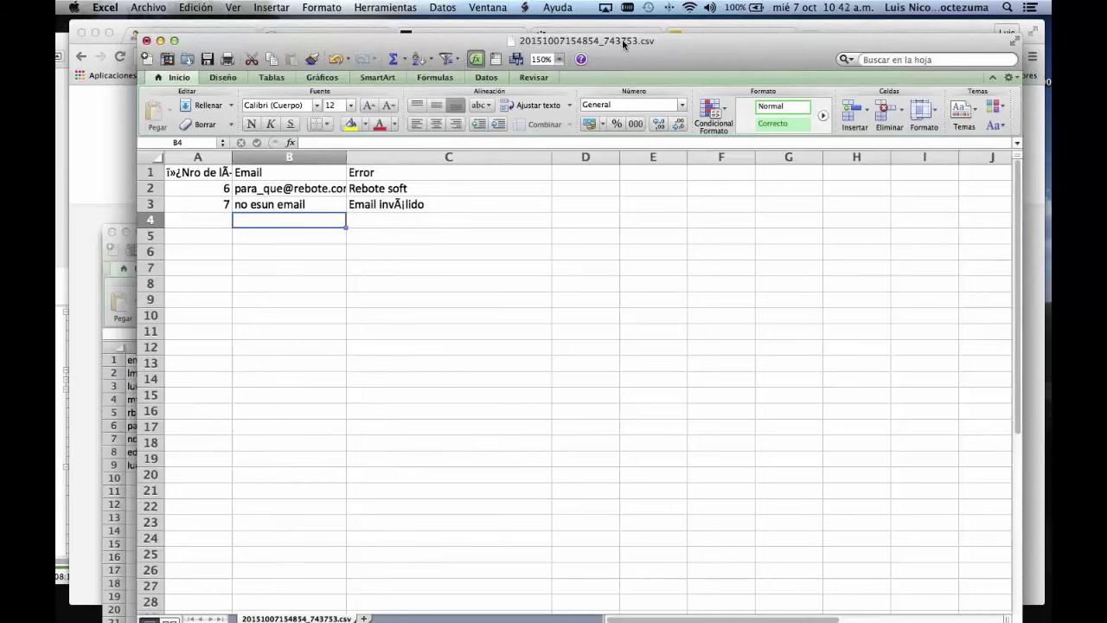
pyautogui.moveTo(622, 39); pyautogui.dragTo(585, 35)
pyautogui.click(120, 35)
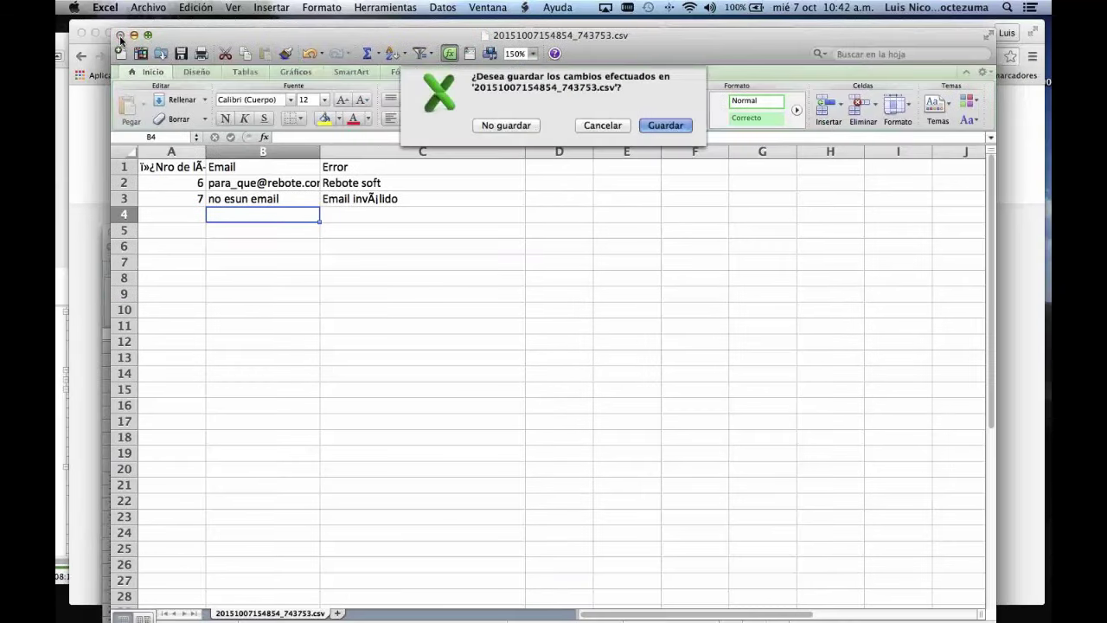